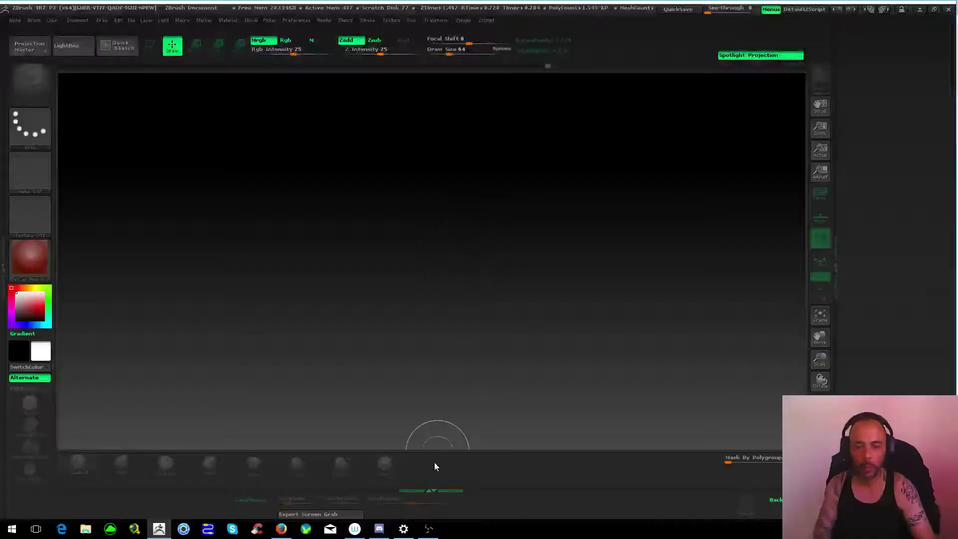
# - Minimize OBS and scroll the right tray down to reveal the Tool palette on the empty canvas
pyautogui.click(453, 509)
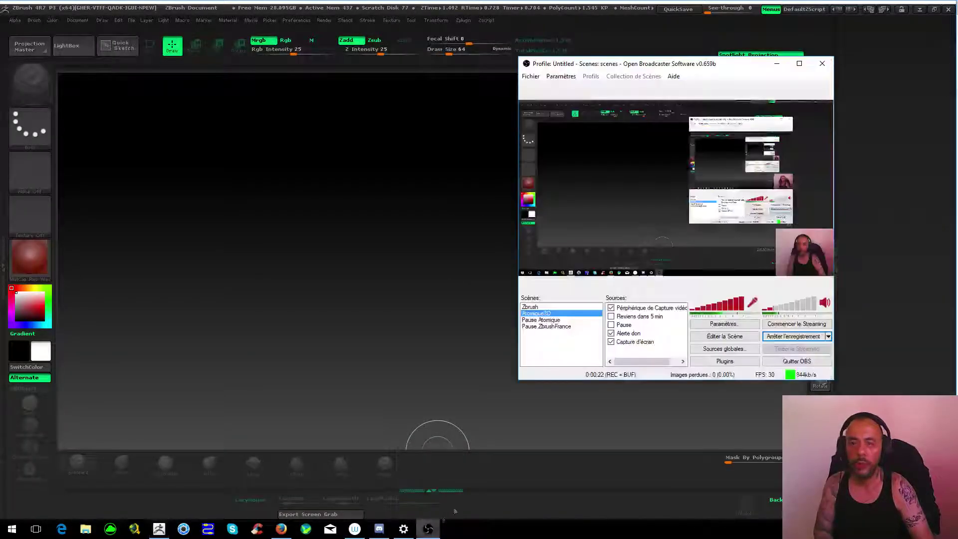
pyautogui.click(777, 64)
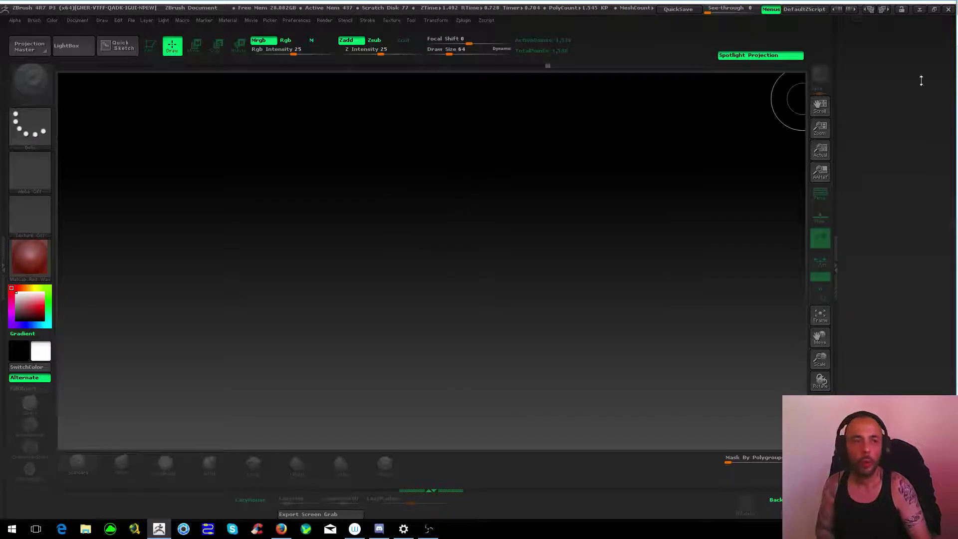
pyautogui.moveTo(892, 132); pyautogui.dragTo(893, 357)
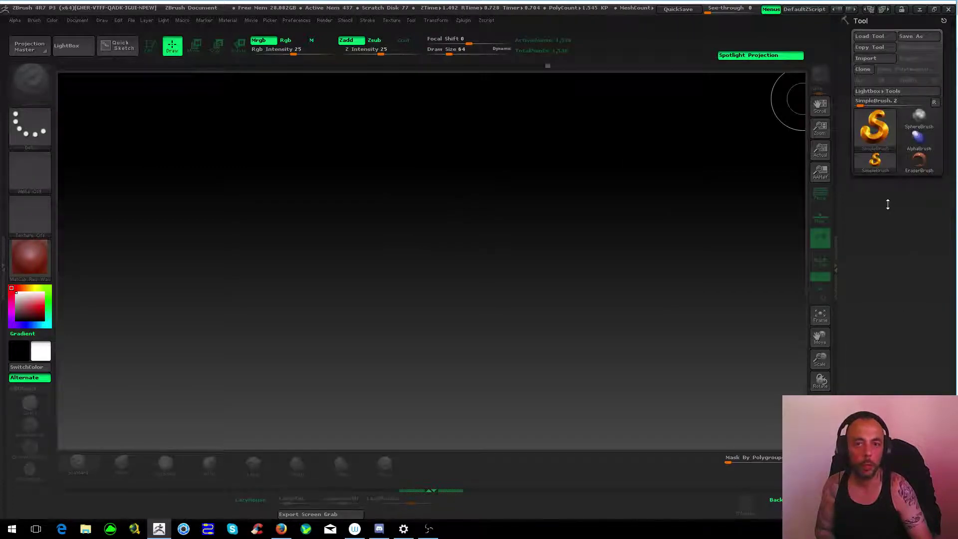
# - Draw a Cube3D primitive on the canvas with a white shiny material
pyautogui.click(881, 128)
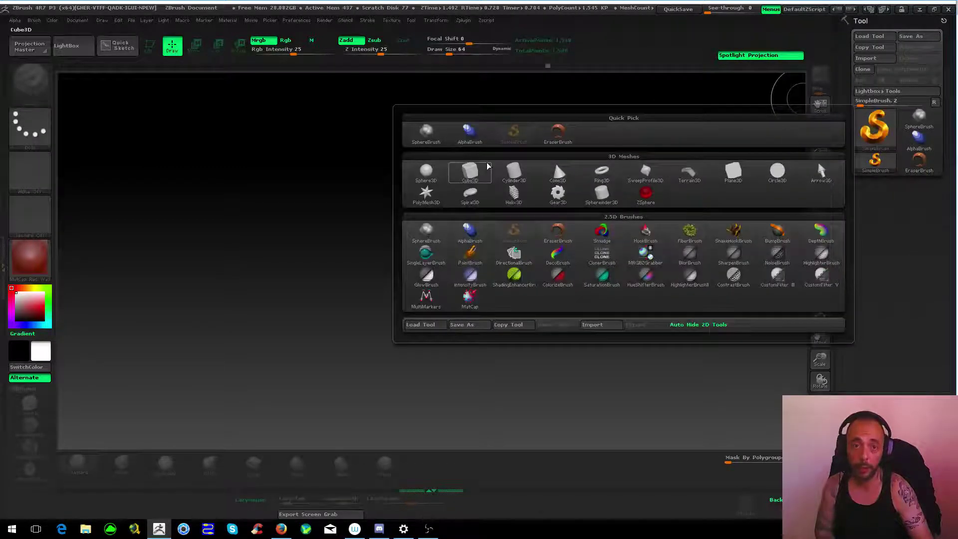
pyautogui.click(554, 160)
pyautogui.moveTo(428, 222); pyautogui.dragTo(438, 274)
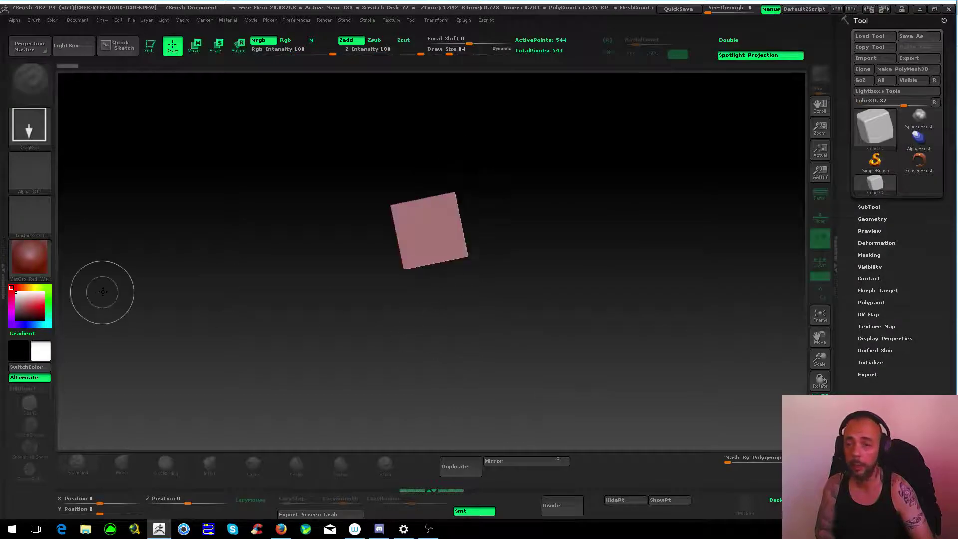
pyautogui.click(43, 259)
pyautogui.click(657, 426)
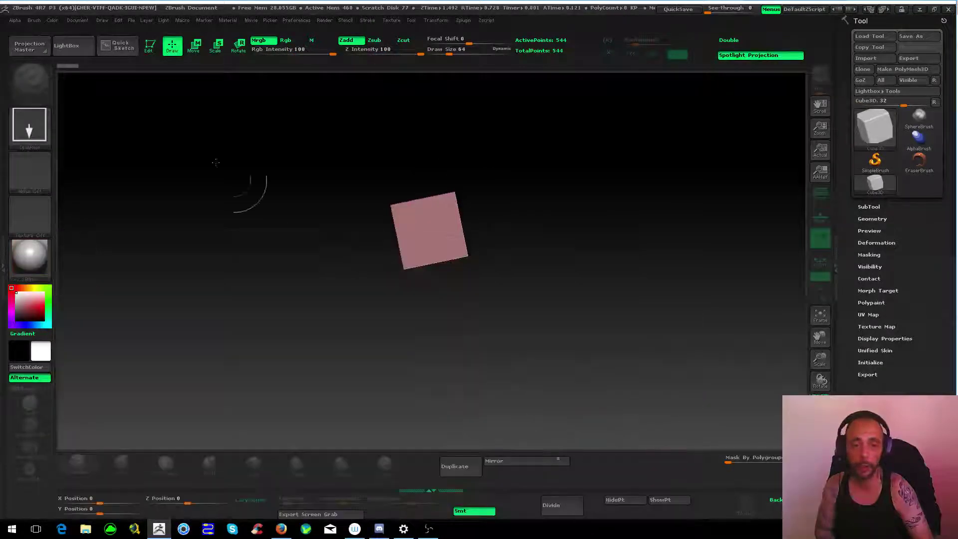
# - Make the cube editable and convert it to a PolyMesh3D with wireframe shown
pyautogui.click(150, 45)
pyautogui.moveTo(225, 216); pyautogui.dragTo(260, 200)
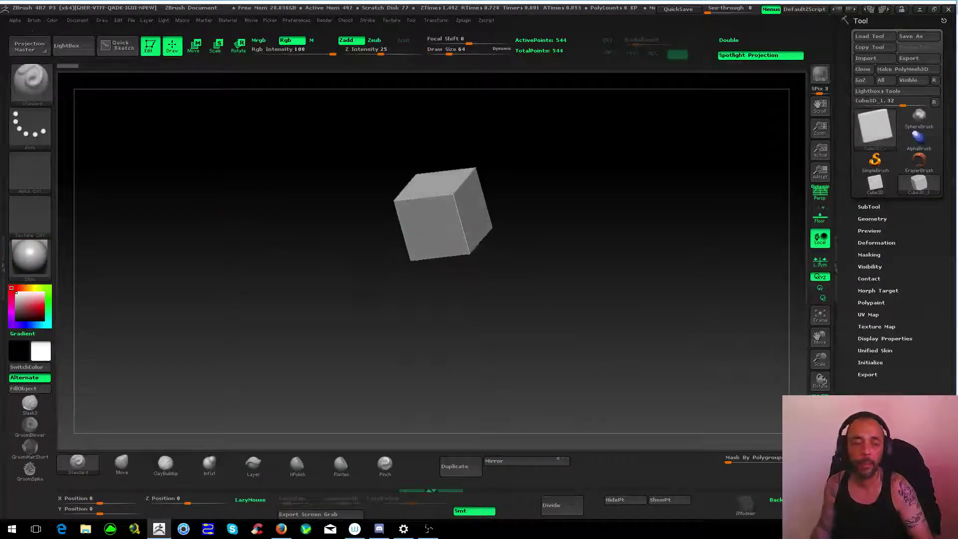
pyautogui.click(820, 402)
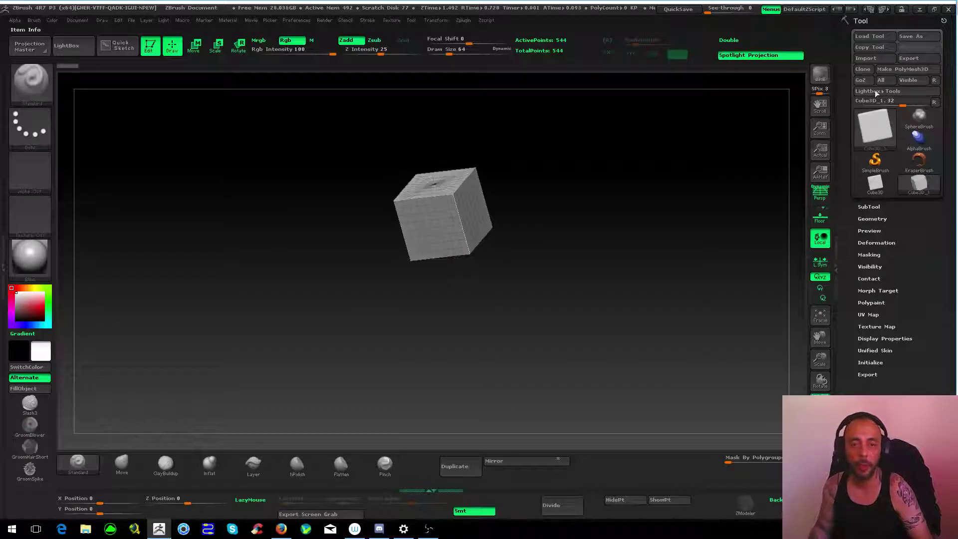
pyautogui.click(912, 73)
pyautogui.moveTo(659, 205); pyautogui.dragTo(541, 238)
pyautogui.press('f')
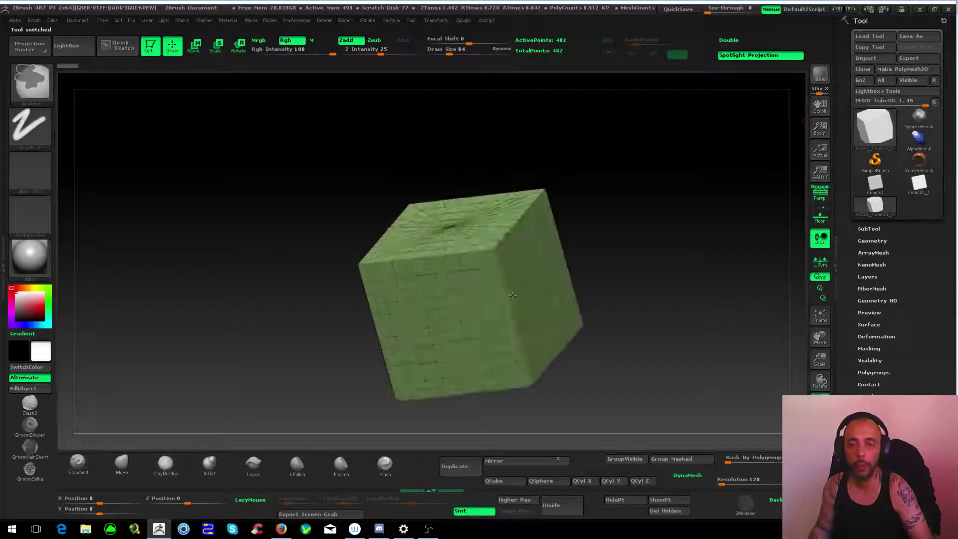
pyautogui.keyDown('alt'); pyautogui.moveTo(648, 372); pyautogui.dragTo(514, 387); pyautogui.keyUp('alt')
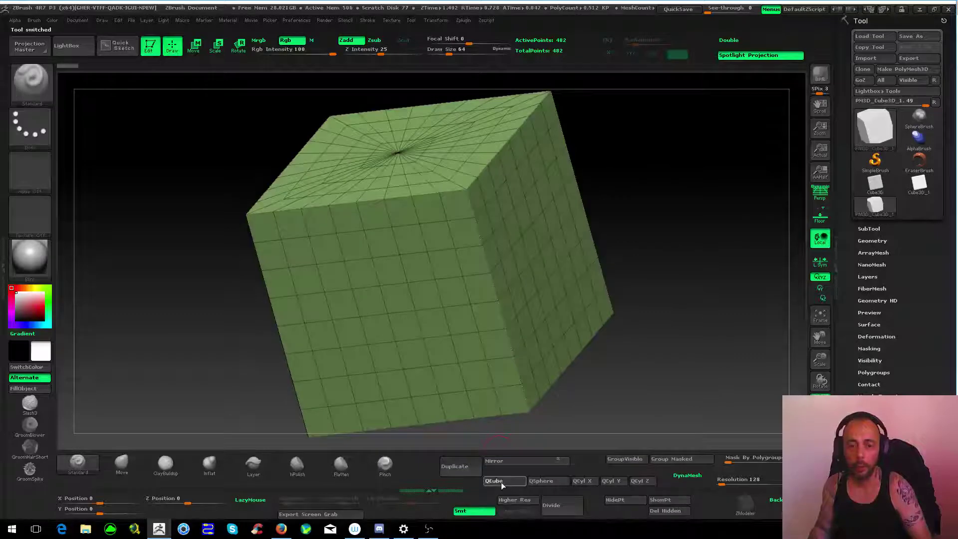
# - Reset it to a polygrouped QCube and subdivide with Smt off to 1,538 points
pyautogui.click(500, 481)
pyautogui.press('f')
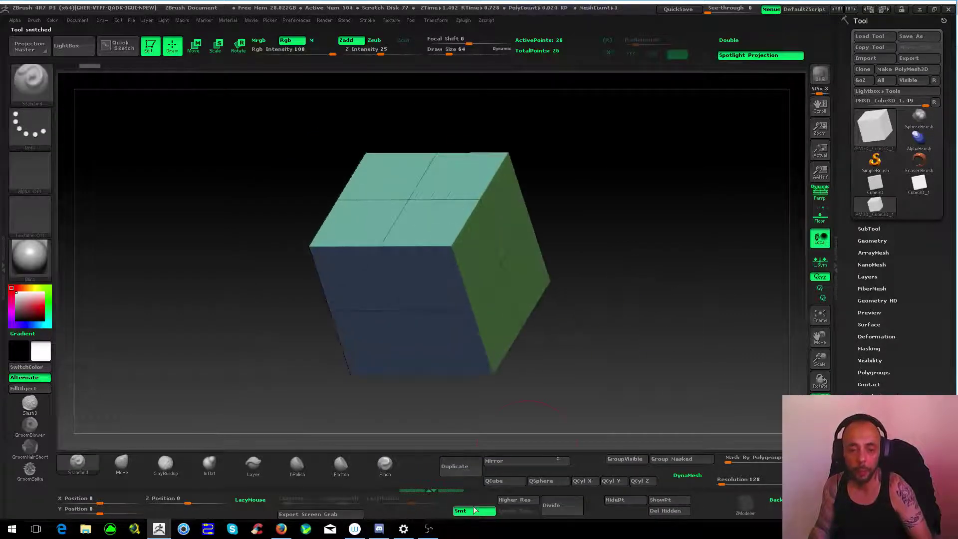
pyautogui.click(474, 509)
pyautogui.click(561, 508)
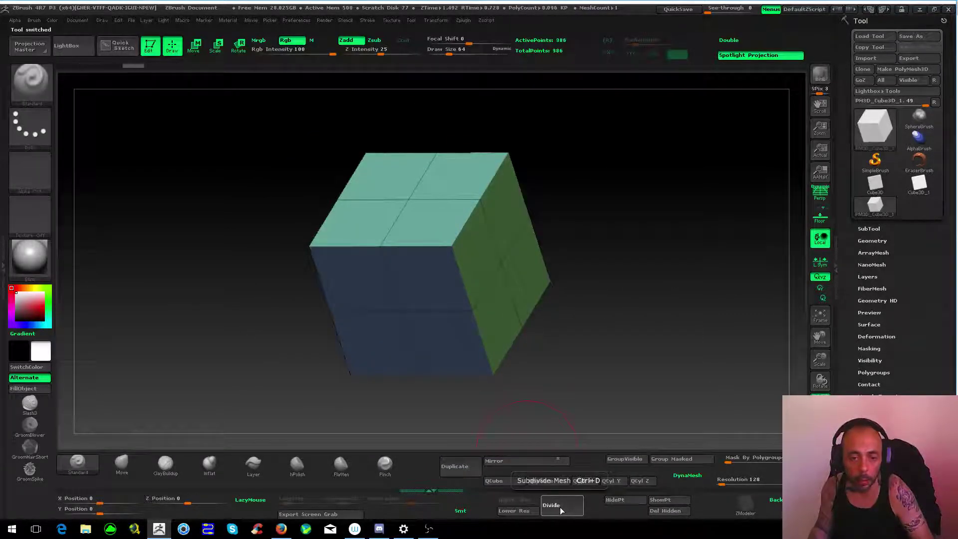
pyautogui.click(560, 507)
pyautogui.moveTo(649, 224)
pyautogui.mouseDown()
pyautogui.moveTo(649, 324)
pyautogui.moveTo(446, 287)
pyautogui.moveTo(446, 330)
pyautogui.moveTo(501, 352)
pyautogui.moveTo(648, 299)
pyautogui.mouseUp()
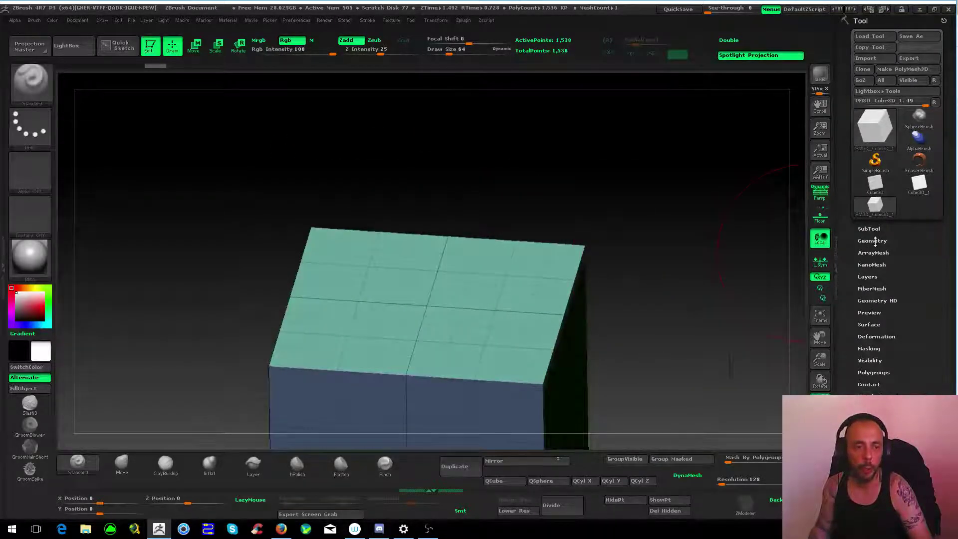
# - Preview FiberMesh on the cube, cut MaxFibers from 50000 to 12347 fibers, then turn Preview off
pyautogui.click(873, 288)
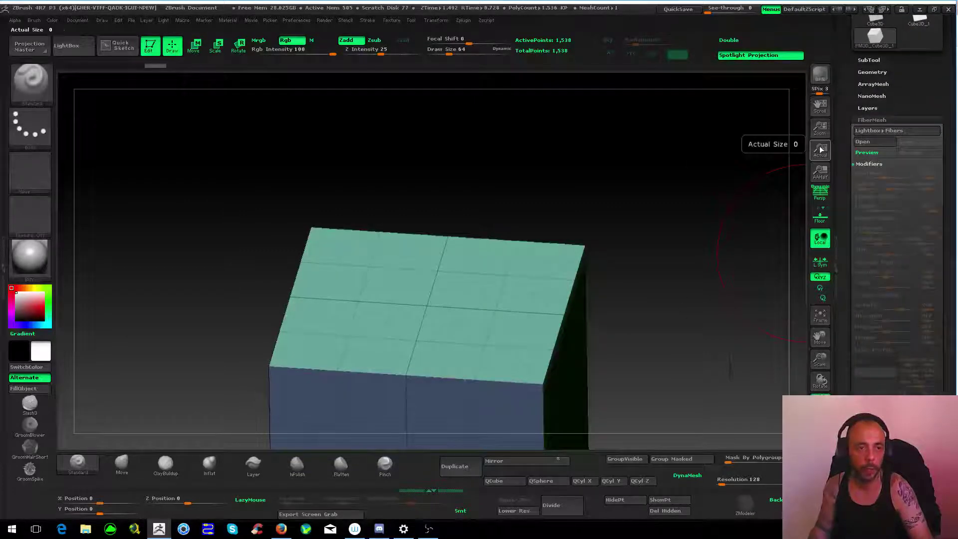
pyautogui.click(870, 152)
pyautogui.moveTo(792, 122)
pyautogui.mouseDown()
pyautogui.moveTo(607, 196)
pyautogui.moveTo(646, 179)
pyautogui.mouseUp()
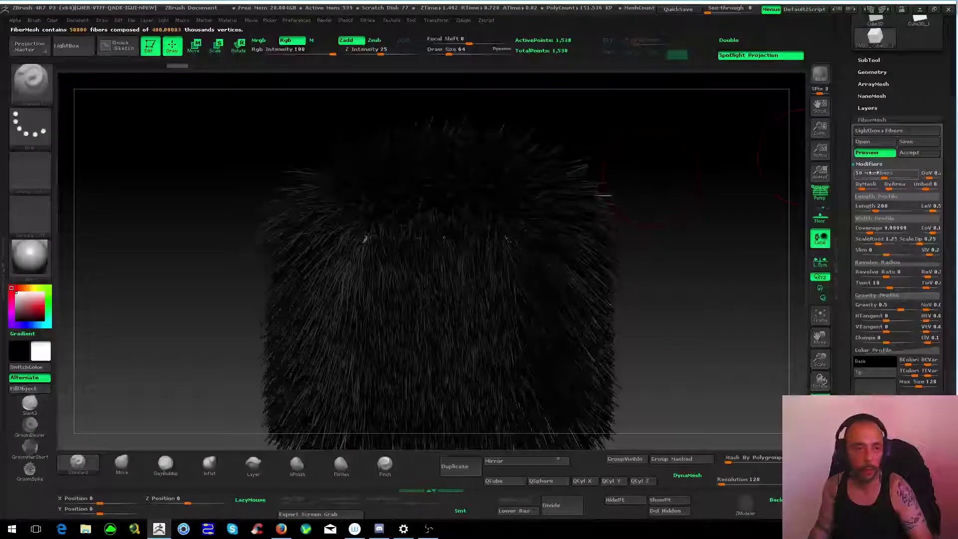
pyautogui.moveTo(883, 177); pyautogui.dragTo(646, 199)
pyautogui.scroll(5, 528, 291)
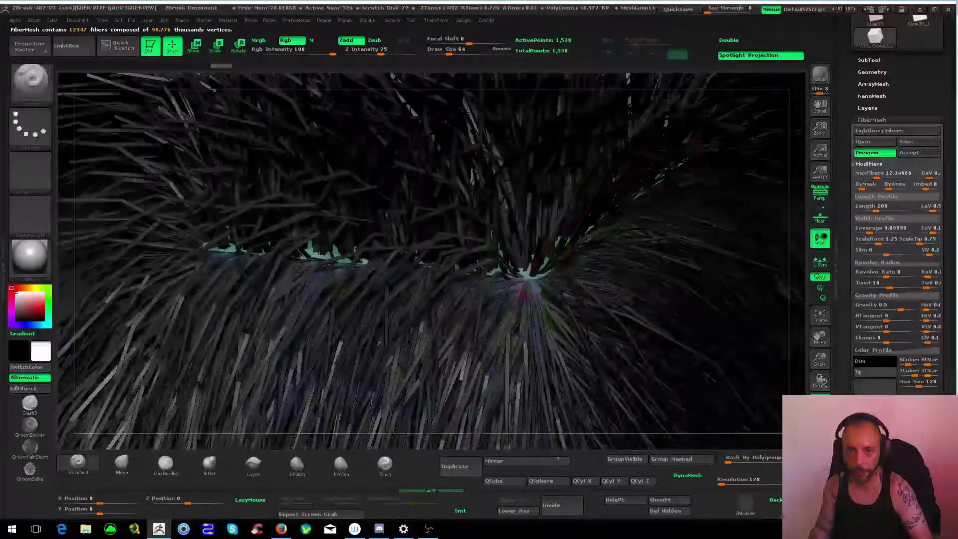
pyautogui.moveTo(753, 197); pyautogui.dragTo(599, 215)
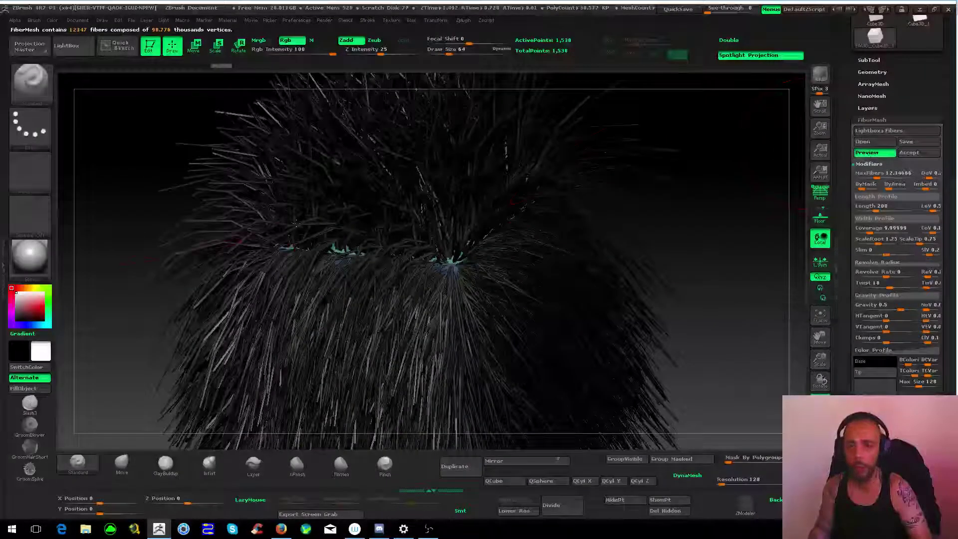
pyautogui.click(871, 156)
# - Mask a patch in the middle of the top face and preview fibers growing only there
pyautogui.scroll(5, 498, 246)
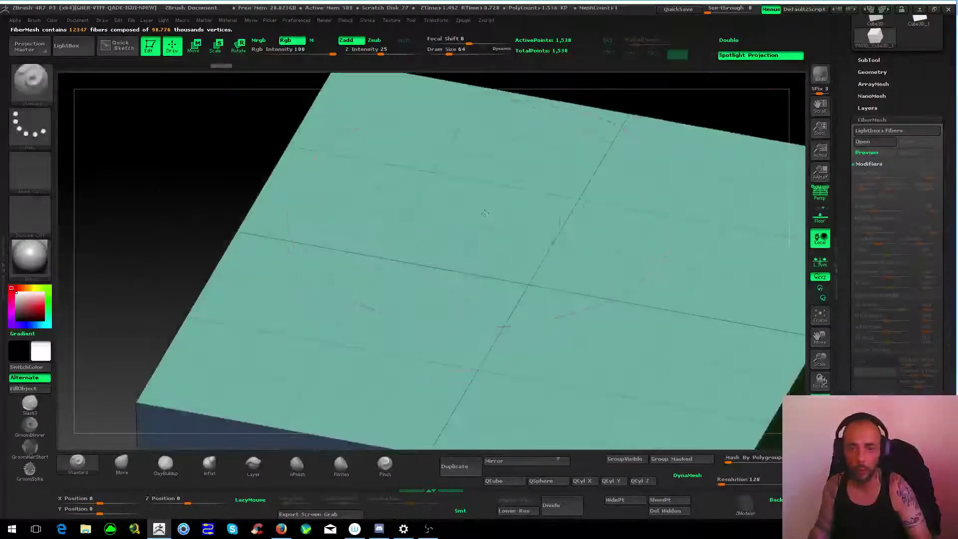
pyautogui.press('space')
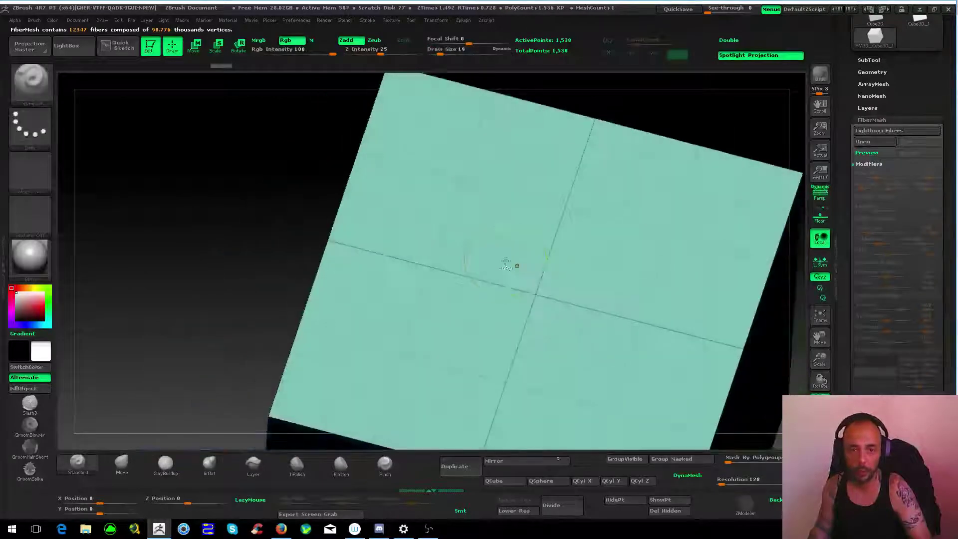
pyautogui.moveTo(539, 250)
pyautogui.keyDown('ctrl'); pyautogui.mouseDown()
pyautogui.moveTo(542, 282)
pyautogui.moveTo(467, 257)
pyautogui.mouseUp(); pyautogui.keyUp('ctrl')
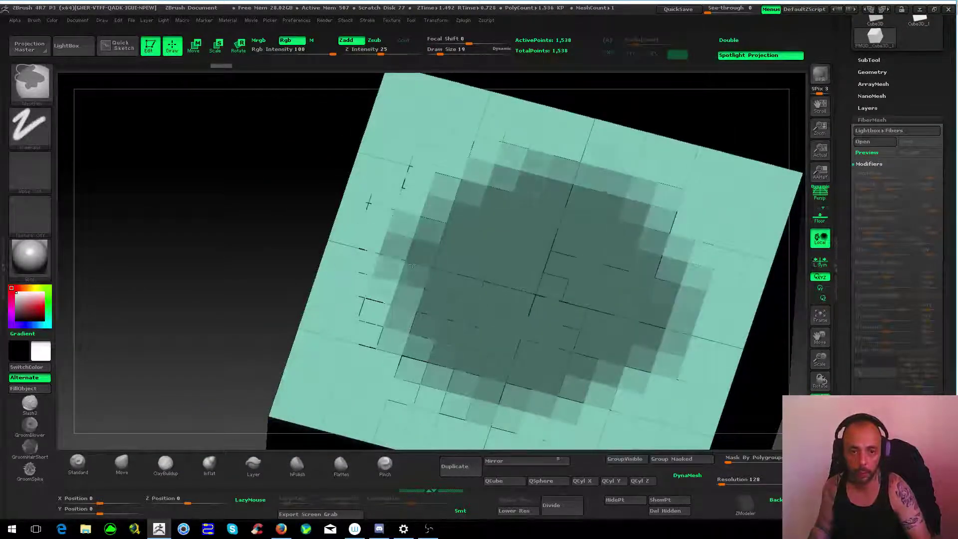
pyautogui.press('f')
pyautogui.click(867, 152)
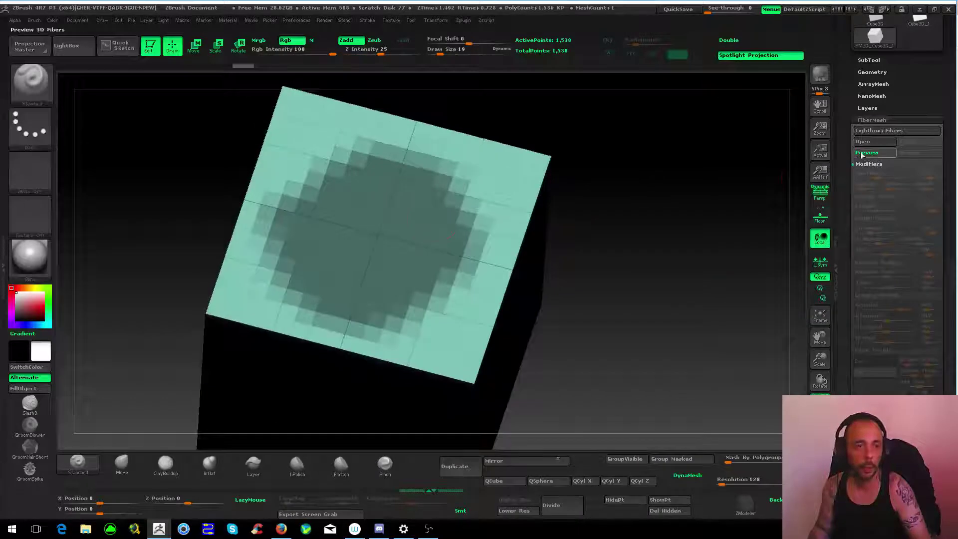
pyautogui.moveTo(544, 305)
pyautogui.mouseDown()
pyautogui.moveTo(531, 145)
pyautogui.moveTo(558, 329)
pyautogui.moveTo(653, 264)
pyautogui.mouseUp()
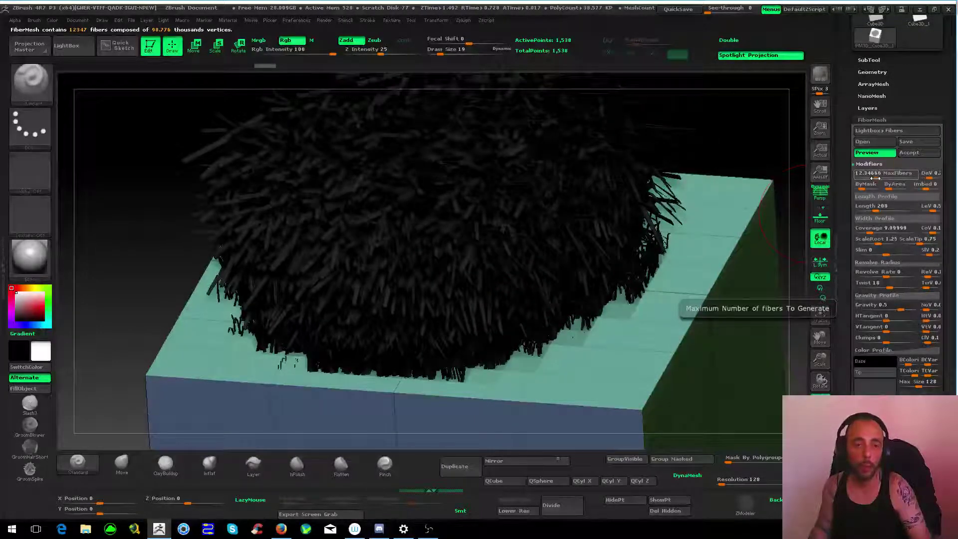
pyautogui.moveTo(673, 189)
pyautogui.mouseDown()
pyautogui.moveTo(613, 229)
pyautogui.moveTo(619, 260)
pyautogui.mouseUp()
# - Set MaxFibers to 2.7 for 2,707 fibers, collapse Modifiers and expand Preview Settings
pyautogui.click(871, 173)
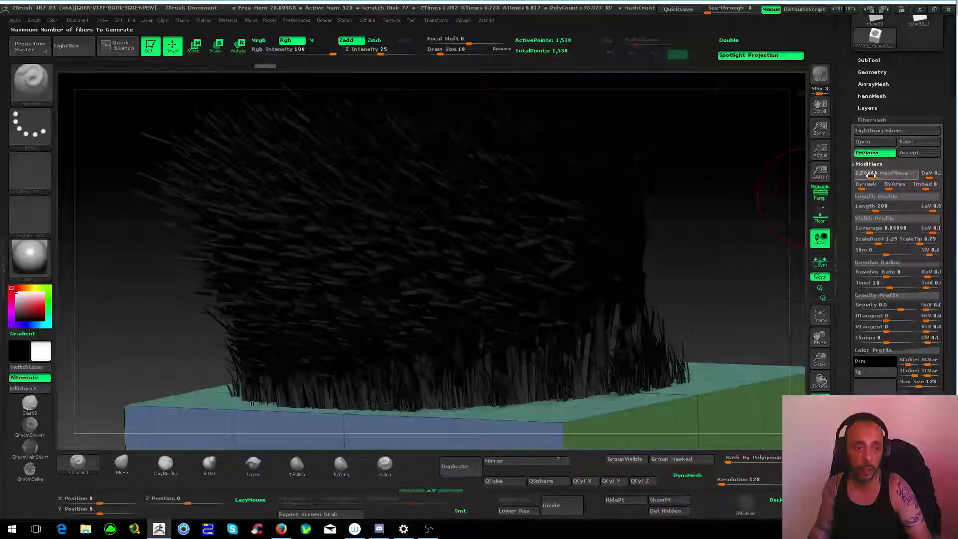
pyautogui.press('Return')
pyautogui.scroll(-2, 949, 248)
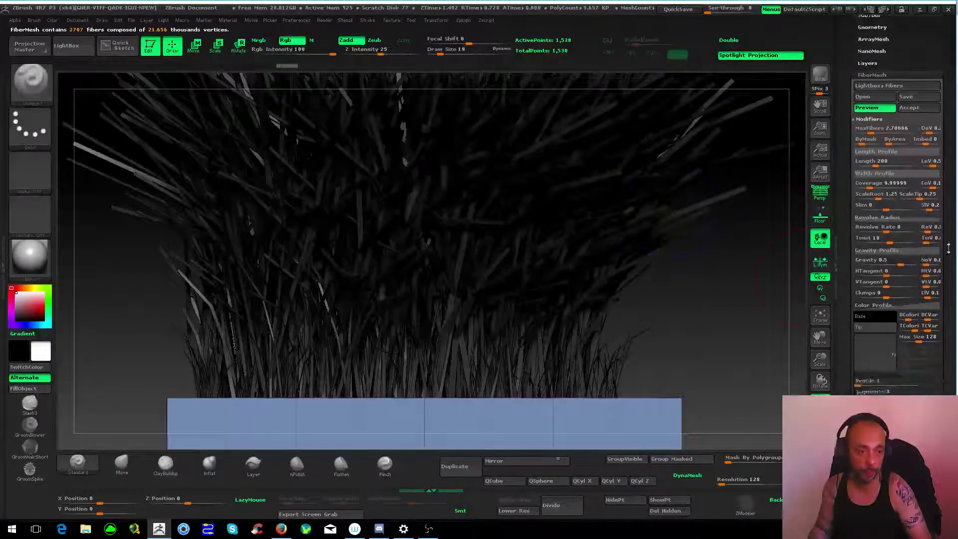
pyautogui.scroll(-2, 948, 248)
pyautogui.click(869, 70)
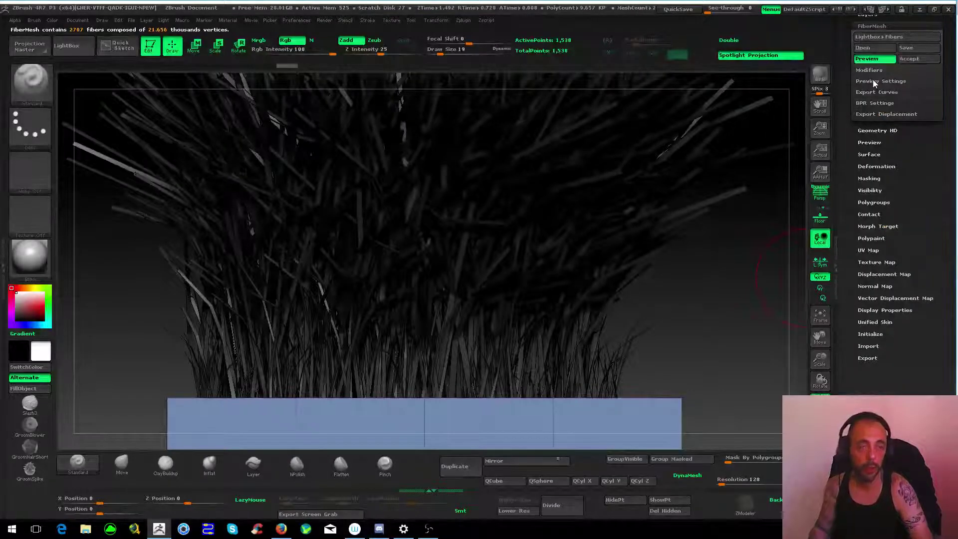
pyautogui.click(873, 80)
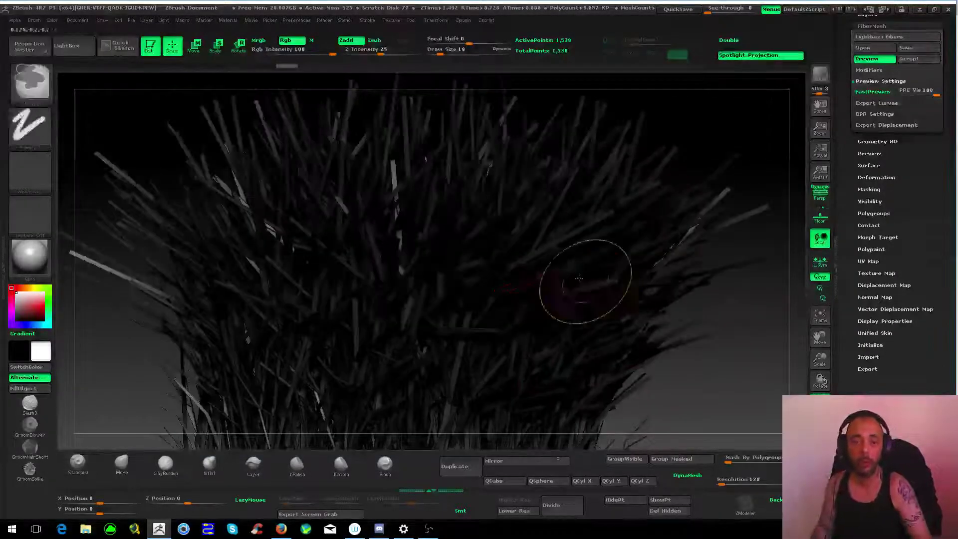
# - Compare the fibre clump with Fast Preview on and off from several angles
pyautogui.moveTo(548, 180)
pyautogui.mouseDown()
pyautogui.moveTo(575, 177)
pyautogui.moveTo(774, 82)
pyautogui.moveTo(799, 89)
pyautogui.mouseUp()
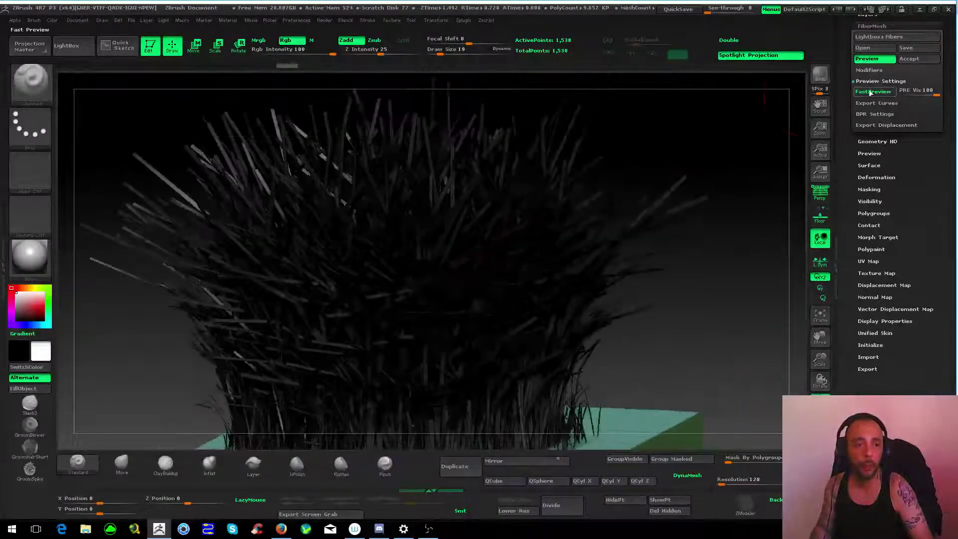
pyautogui.click(870, 92)
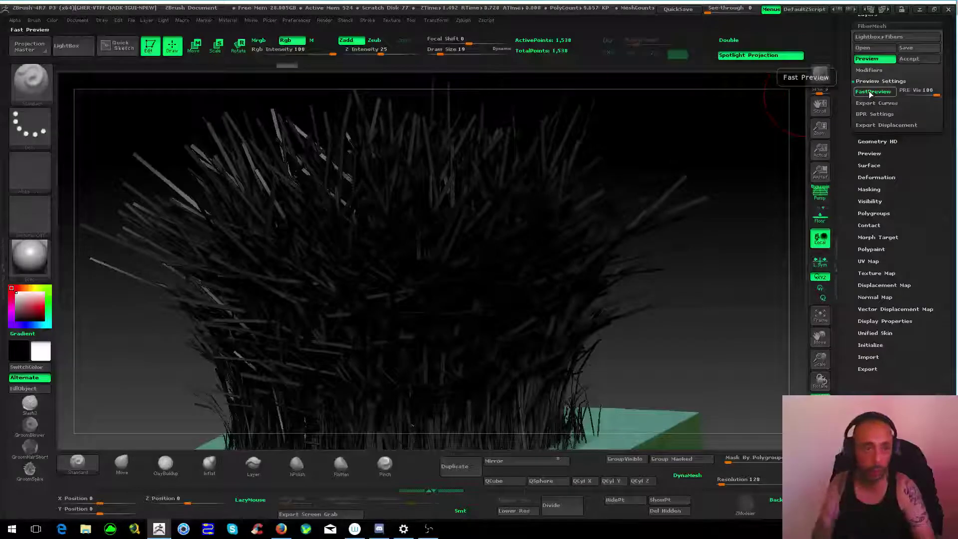
pyautogui.moveTo(468, 236)
pyautogui.mouseDown()
pyautogui.moveTo(519, 317)
pyautogui.moveTo(463, 272)
pyautogui.mouseUp()
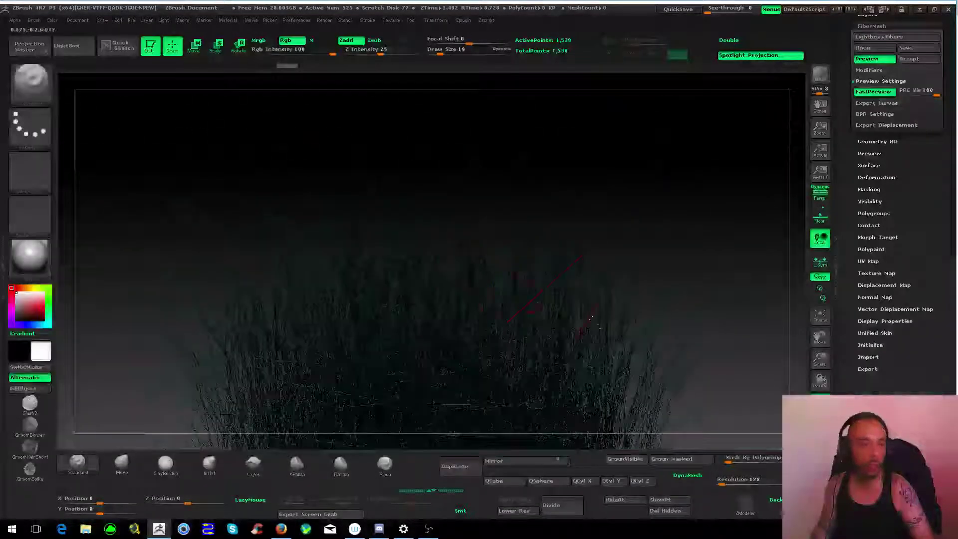
pyautogui.moveTo(463, 272); pyautogui.dragTo(956, 134)
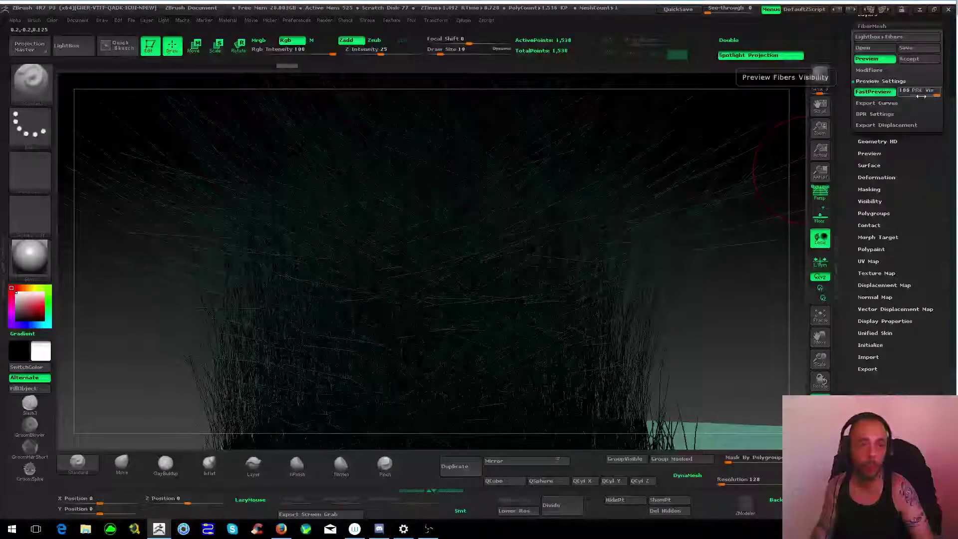
pyautogui.click(868, 94)
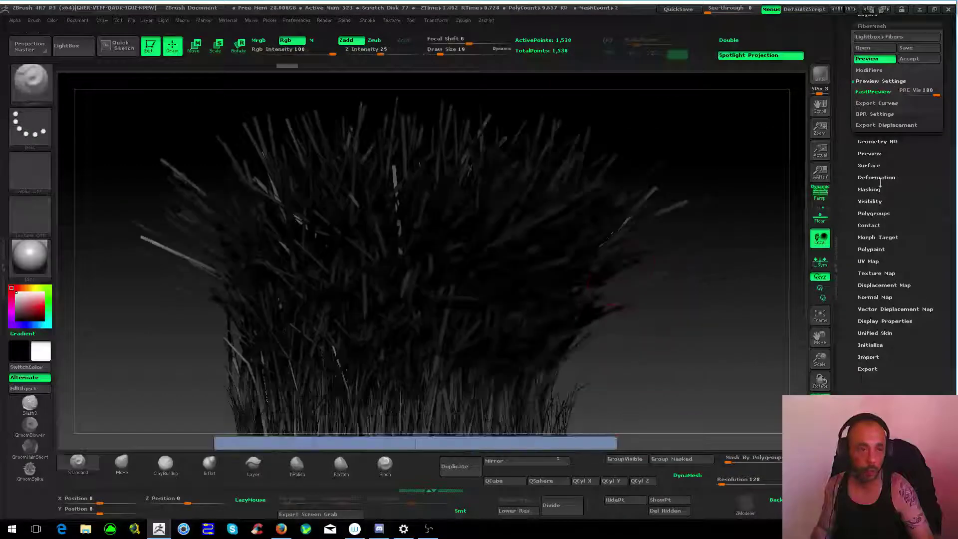
# - Turn off FastPreview in Preview Settings, collapse Export Curves and expand BPR Settings
pyautogui.click(873, 81)
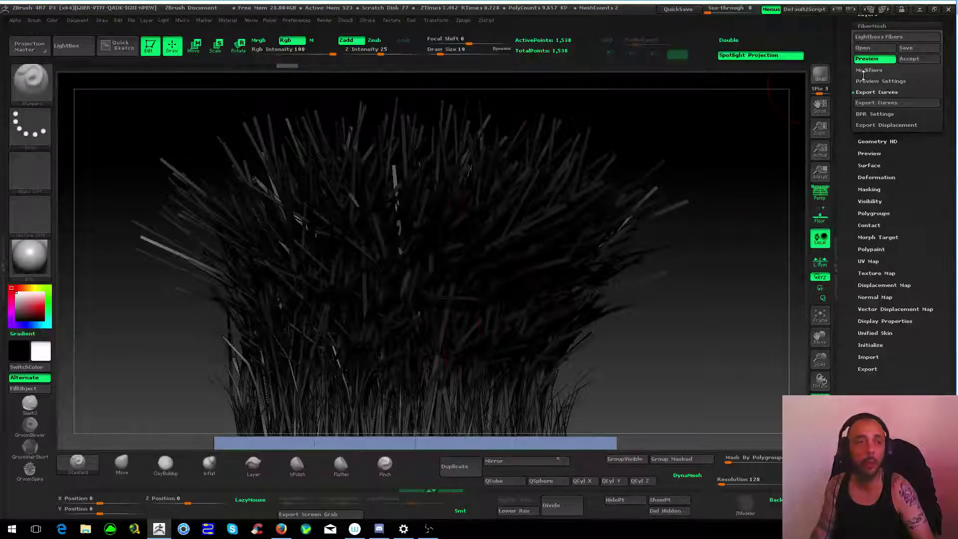
pyautogui.click(873, 81)
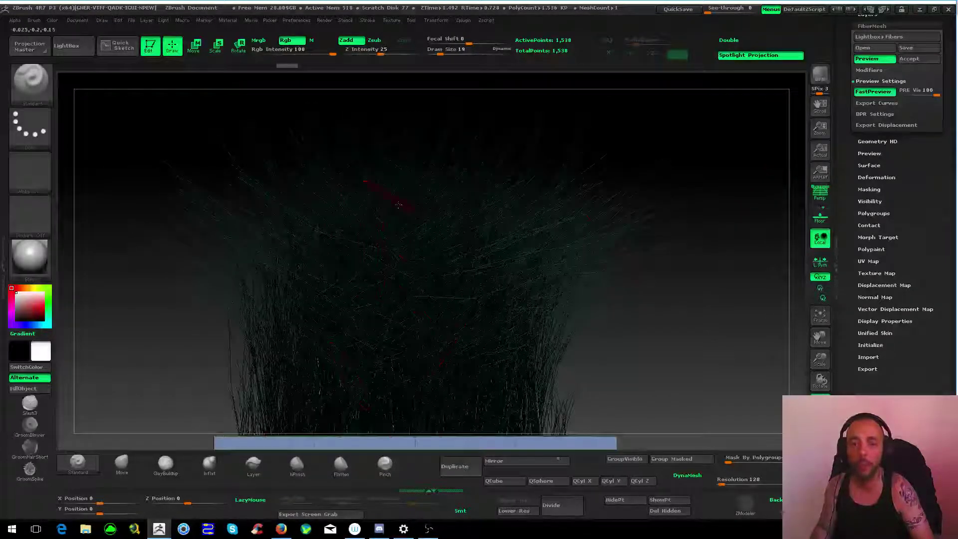
pyautogui.click(873, 92)
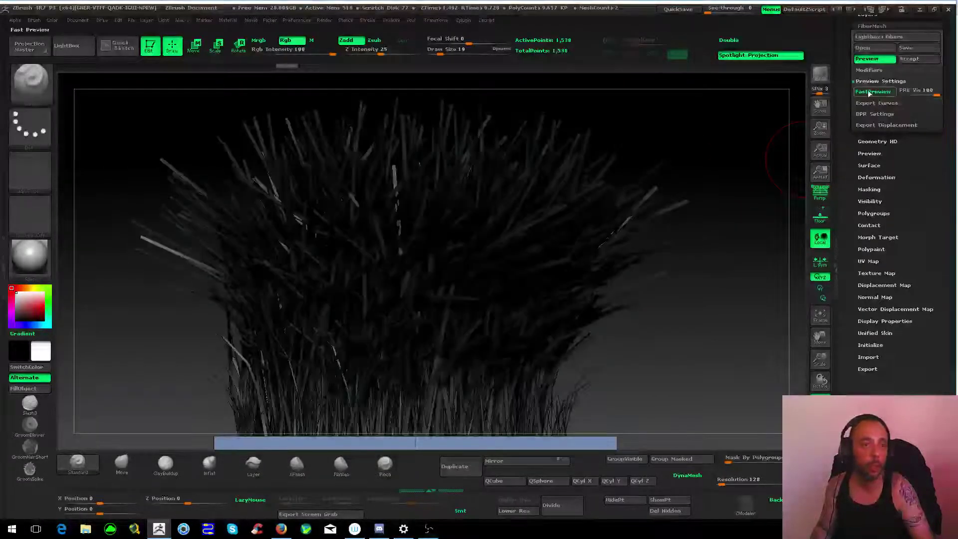
pyautogui.click(867, 83)
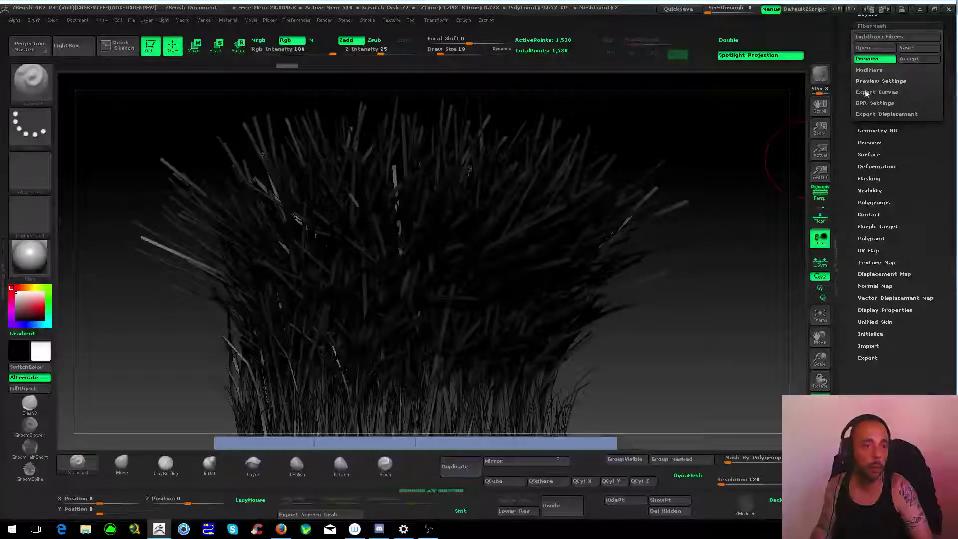
pyautogui.click(871, 92)
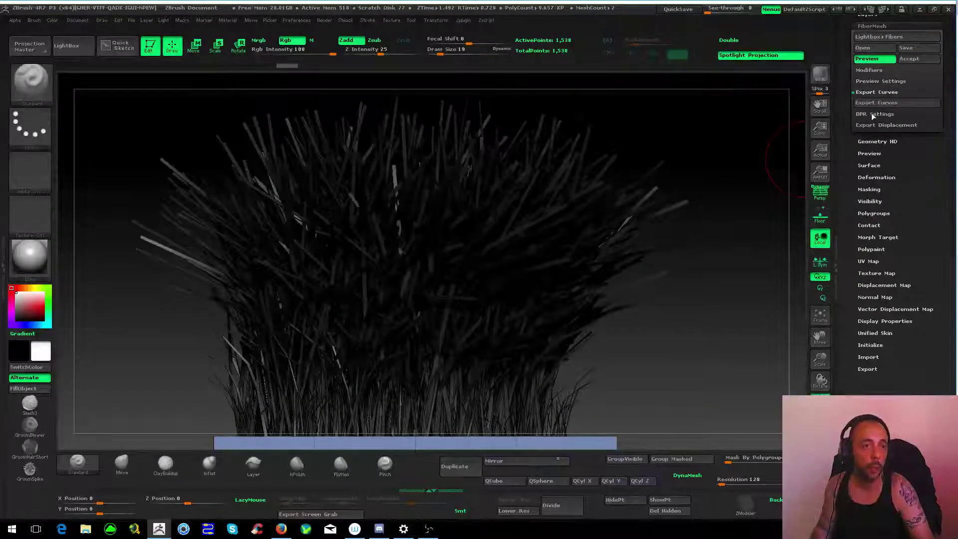
pyautogui.click(873, 94)
pyautogui.click(874, 104)
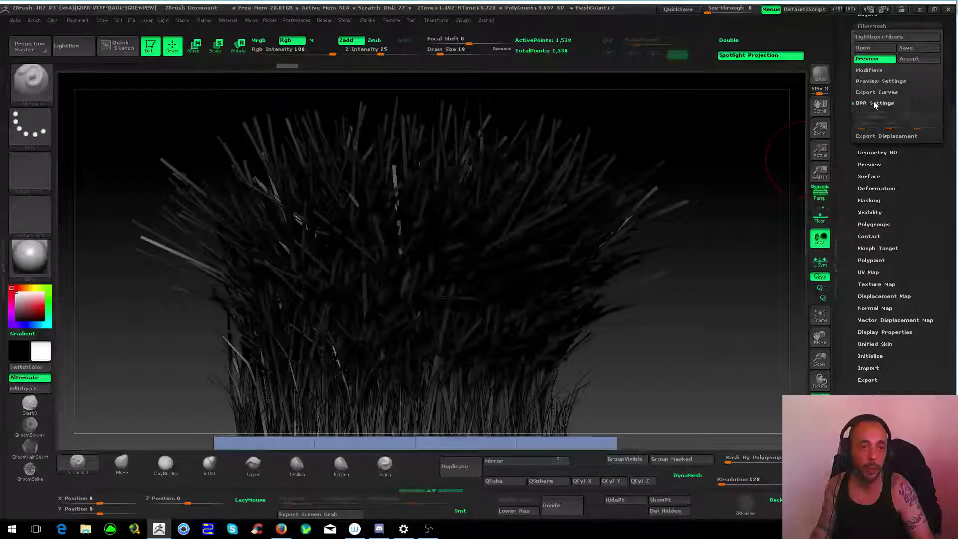
# - Test-render the grass-like fibre tuft with BPR and return to the preview
pyautogui.moveTo(649, 175); pyautogui.dragTo(599, 224)
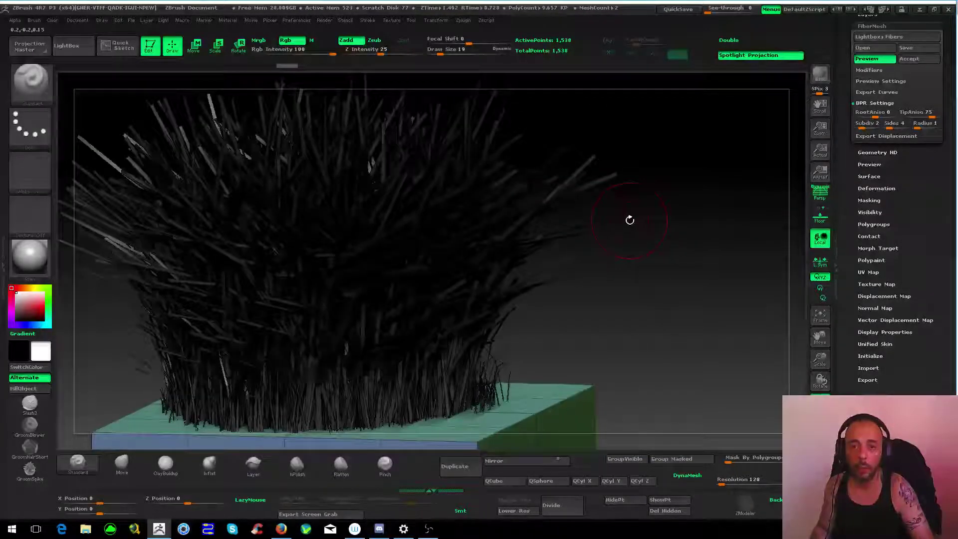
pyautogui.moveTo(630, 220)
pyautogui.mouseDown()
pyautogui.moveTo(699, 251)
pyautogui.moveTo(729, 210)
pyautogui.mouseUp()
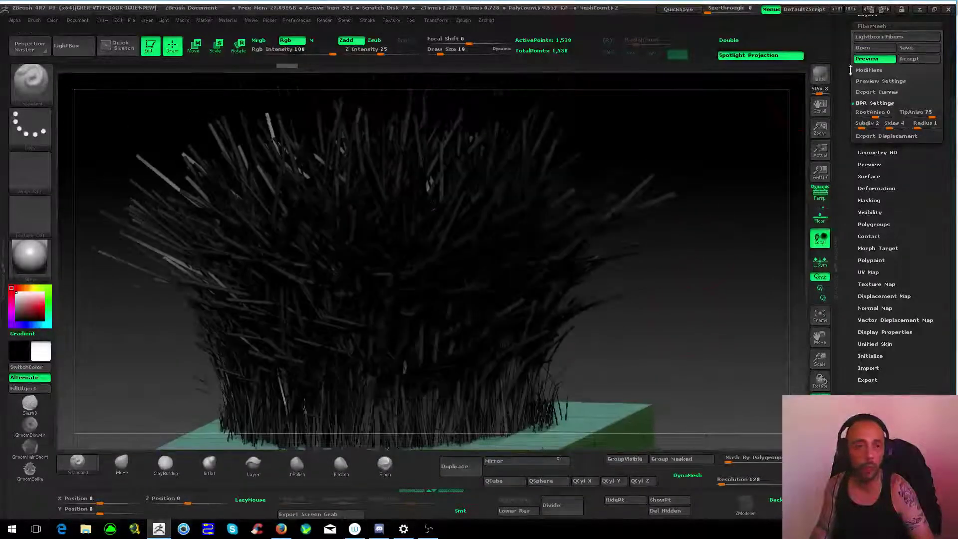
pyautogui.click(819, 75)
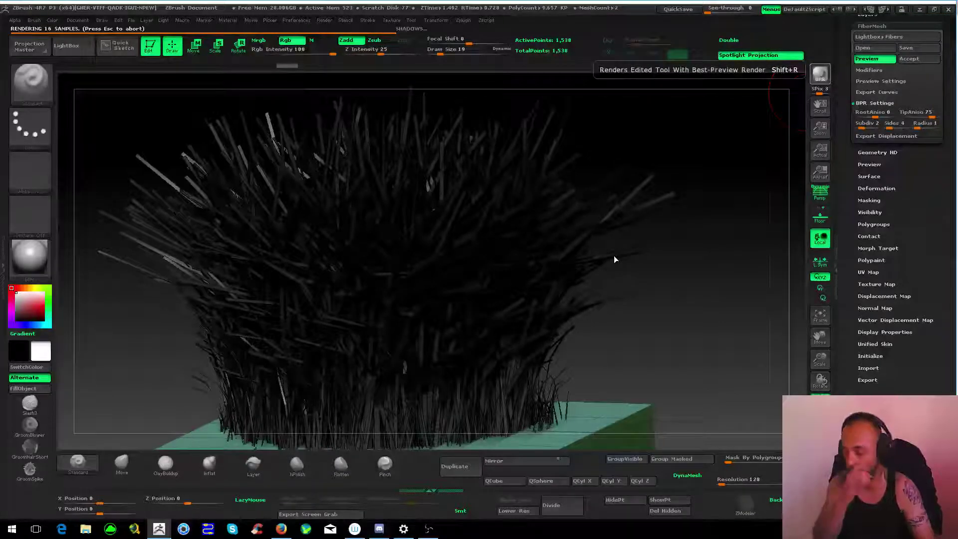
pyautogui.click(662, 357)
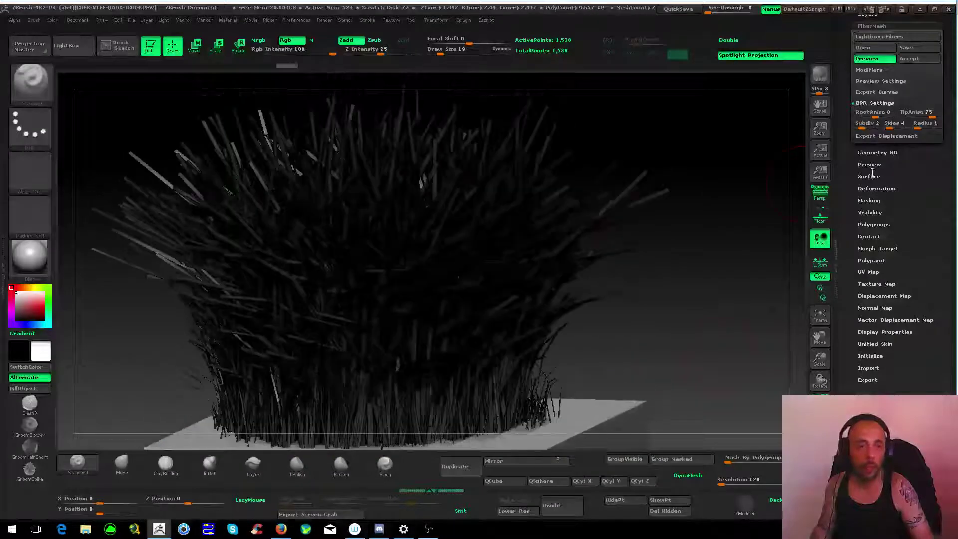
# - Lower MaxFibers to about 0.01 so only 16 strands remain
pyautogui.keyDown('alt'); pyautogui.moveTo(518, 188); pyautogui.dragTo(833, 160); pyautogui.keyUp('alt')
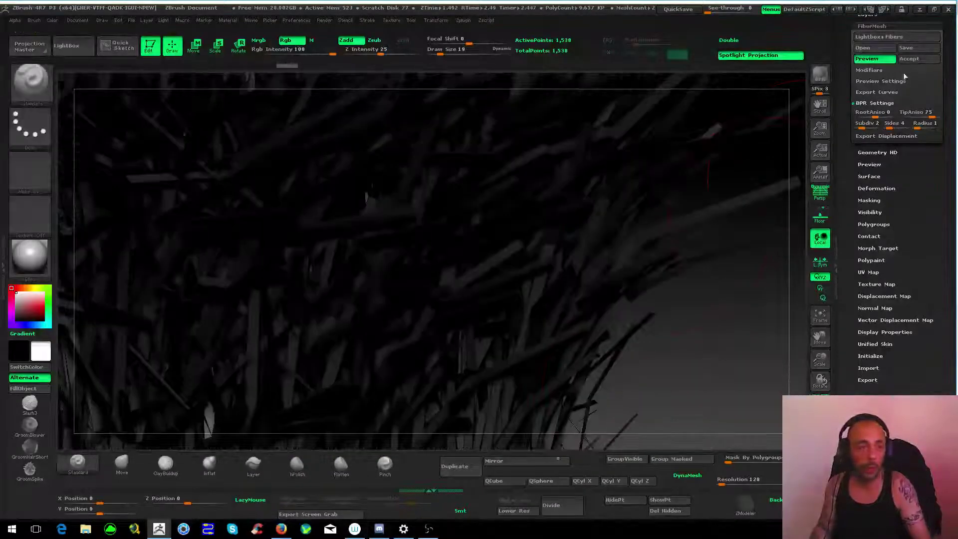
pyautogui.click(869, 71)
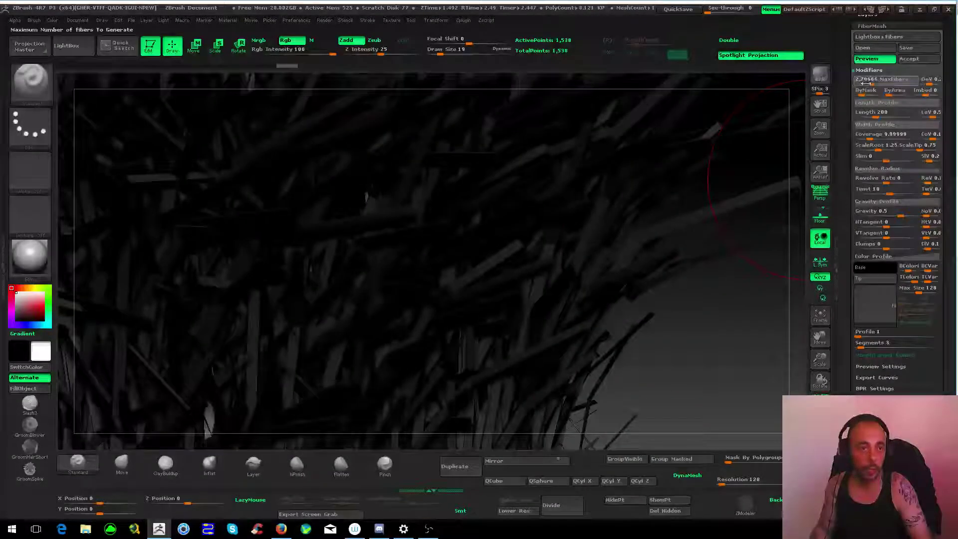
pyautogui.moveTo(881, 80); pyautogui.dragTo(781, 191)
pyautogui.moveTo(541, 348); pyautogui.dragTo(748, 160)
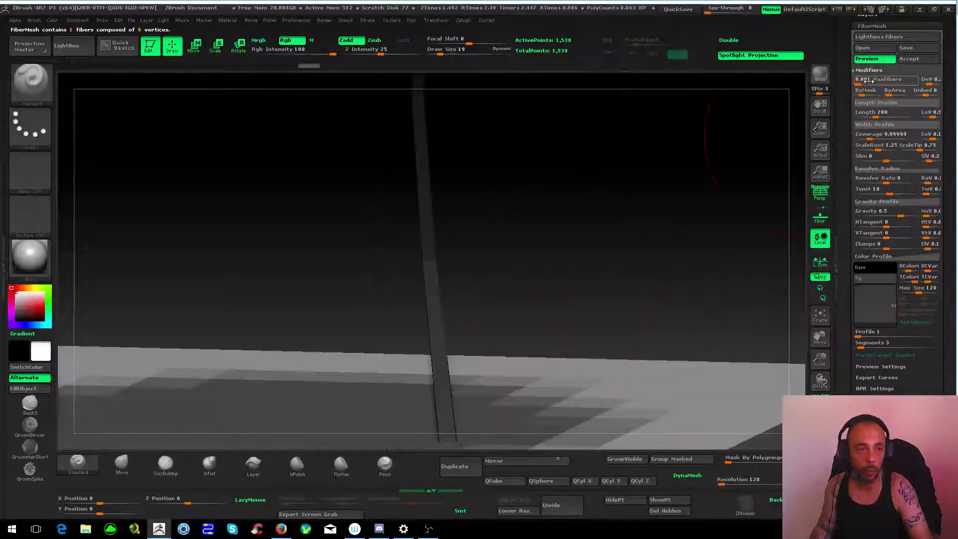
pyautogui.press('Return')
# - In FiberMesh BPR Settings, try Sides 2 and 3, then render the strands with Sides 4
pyautogui.moveTo(624, 225); pyautogui.dragTo(662, 189)
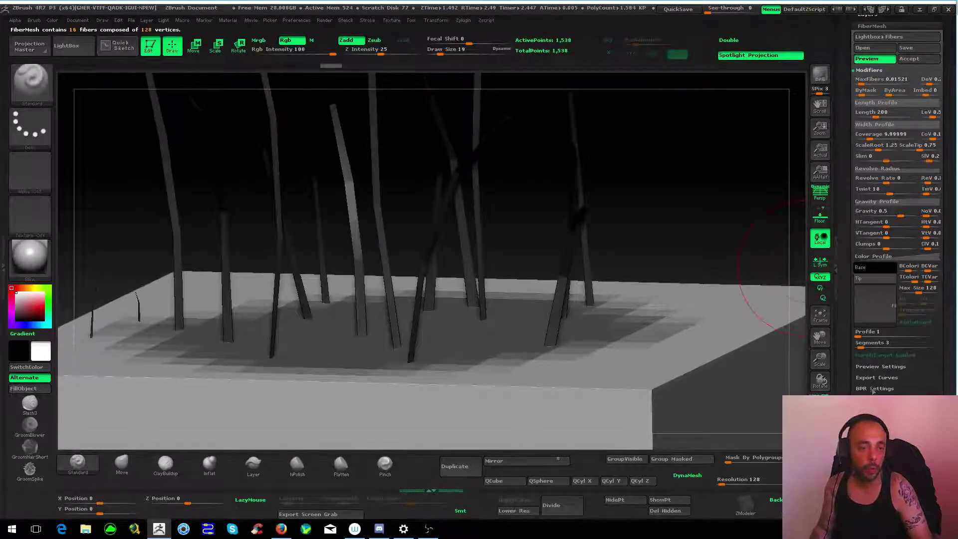
pyautogui.click(874, 389)
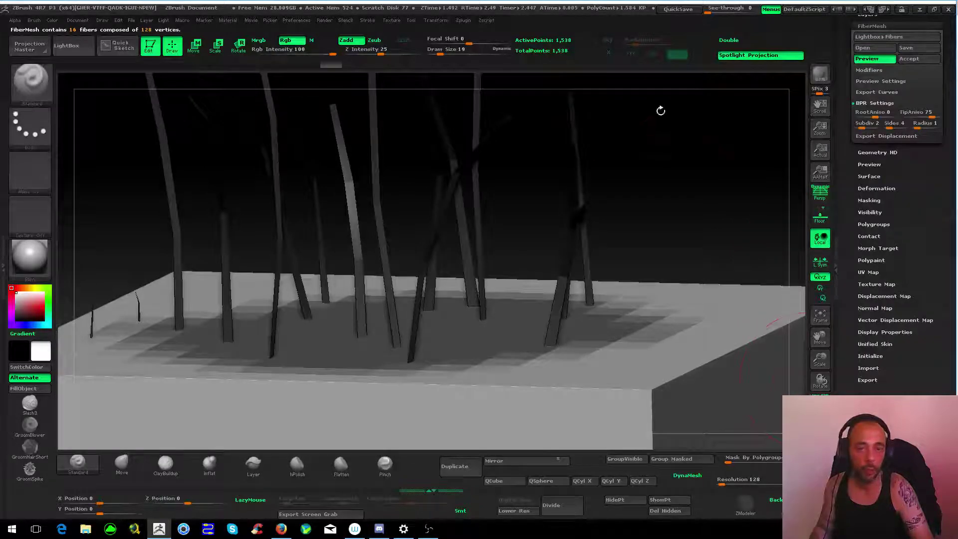
pyautogui.moveTo(660, 110); pyautogui.dragTo(665, 199)
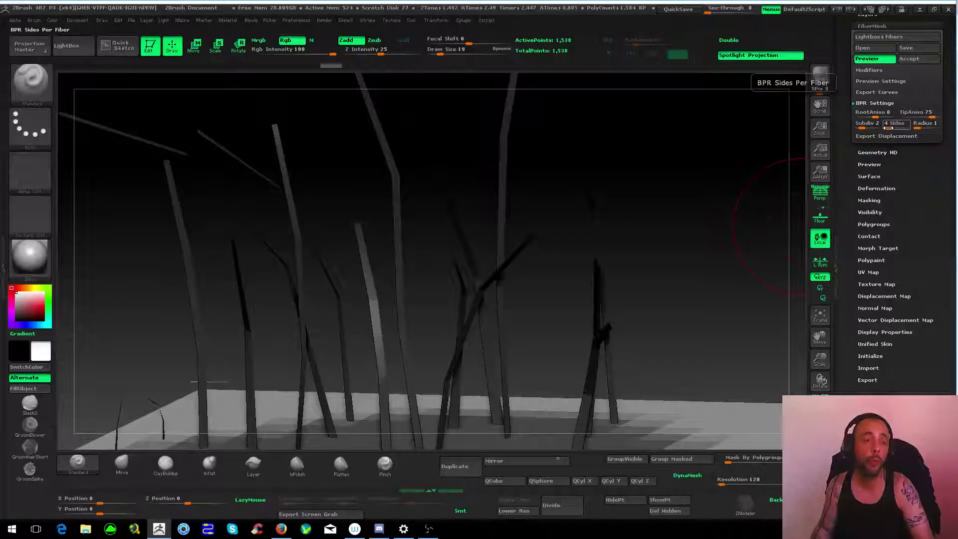
pyautogui.moveTo(774, 150); pyautogui.dragTo(754, 189)
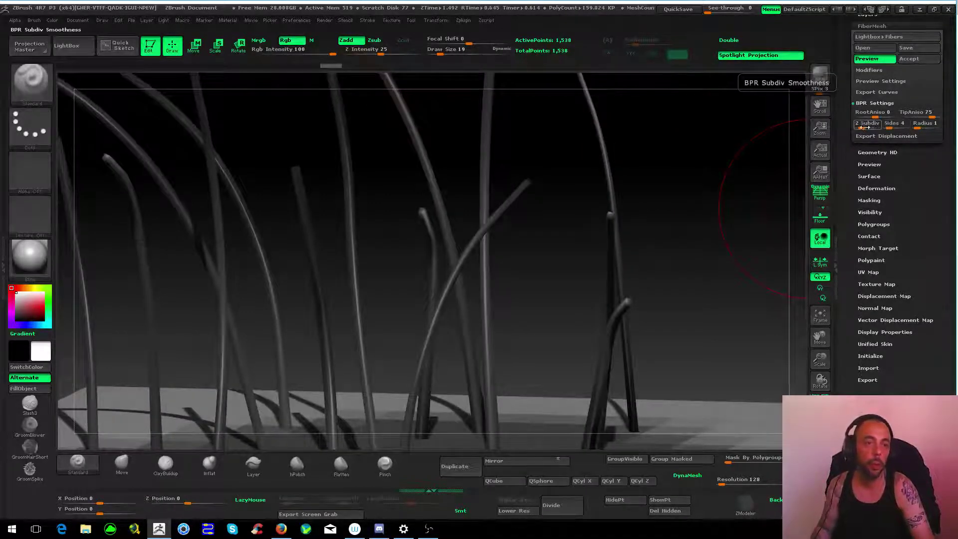
pyautogui.moveTo(737, 119)
pyautogui.mouseDown()
pyautogui.moveTo(691, 172)
pyautogui.moveTo(663, 178)
pyautogui.moveTo(687, 201)
pyautogui.moveTo(669, 209)
pyautogui.moveTo(713, 145)
pyautogui.moveTo(700, 148)
pyautogui.moveTo(671, 187)
pyautogui.moveTo(654, 185)
pyautogui.mouseUp()
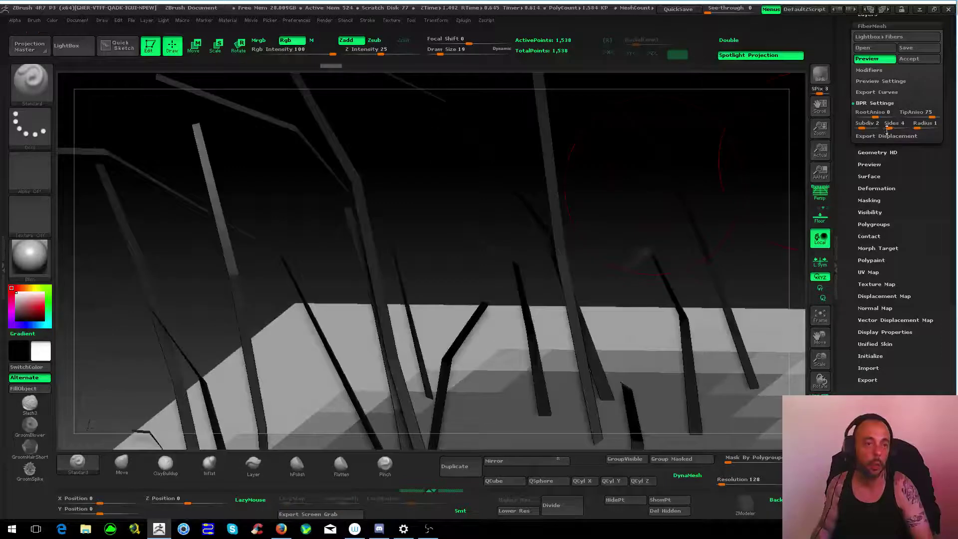
pyautogui.moveTo(887, 125); pyautogui.dragTo(883, 125)
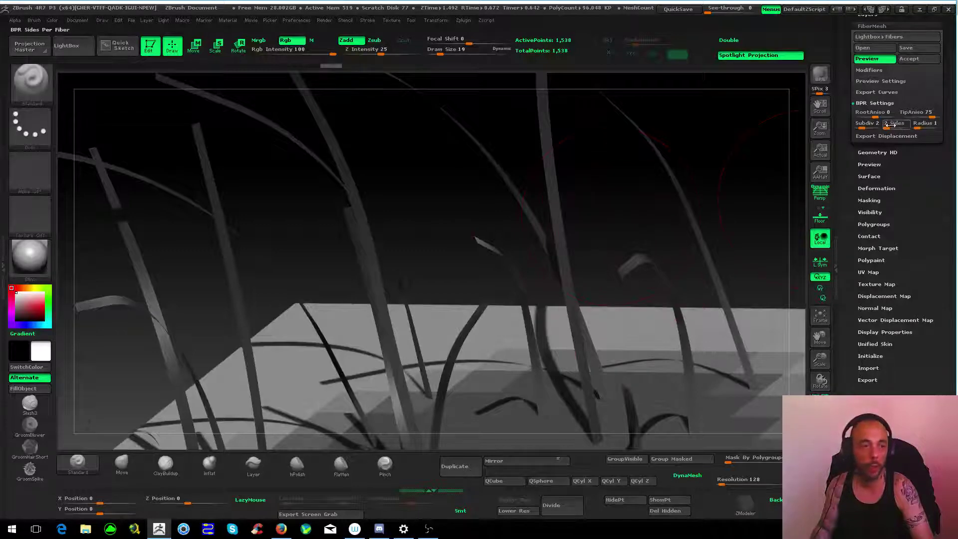
pyautogui.moveTo(886, 125); pyautogui.dragTo(892, 127)
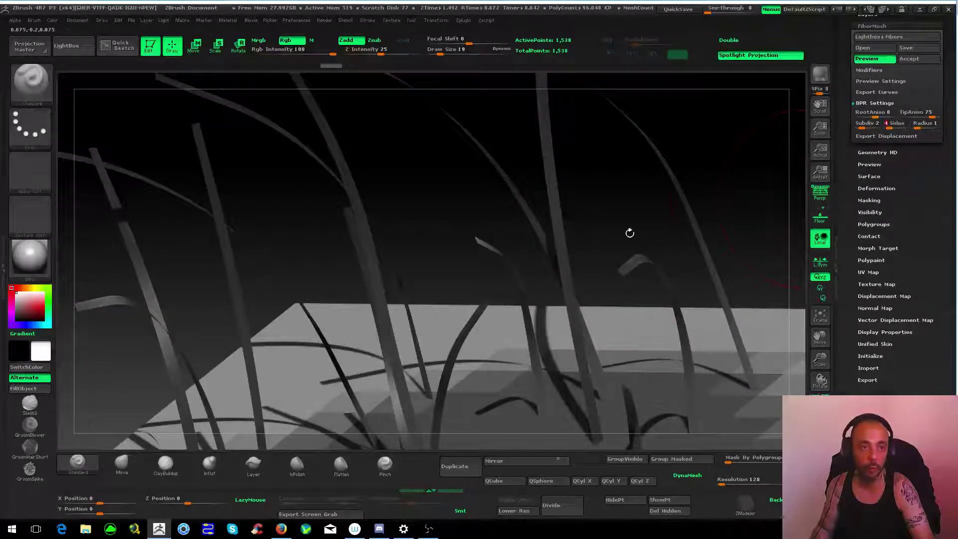
pyautogui.click(820, 74)
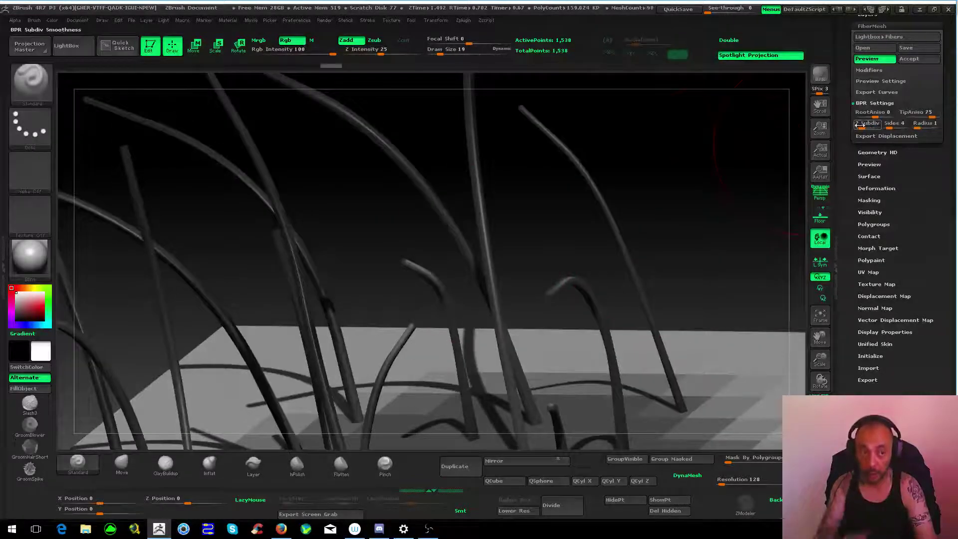
pyautogui.click(922, 128)
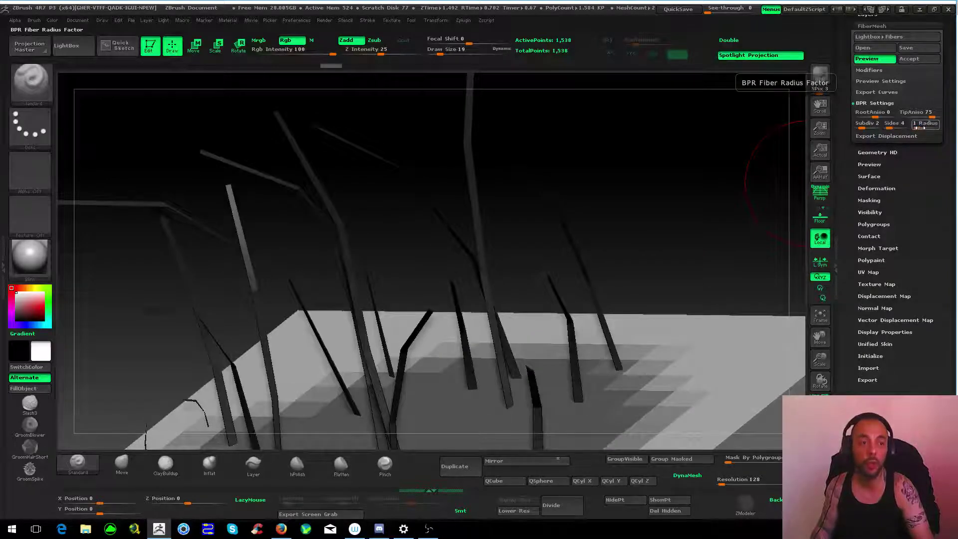
pyautogui.moveTo(922, 127); pyautogui.dragTo(926, 128)
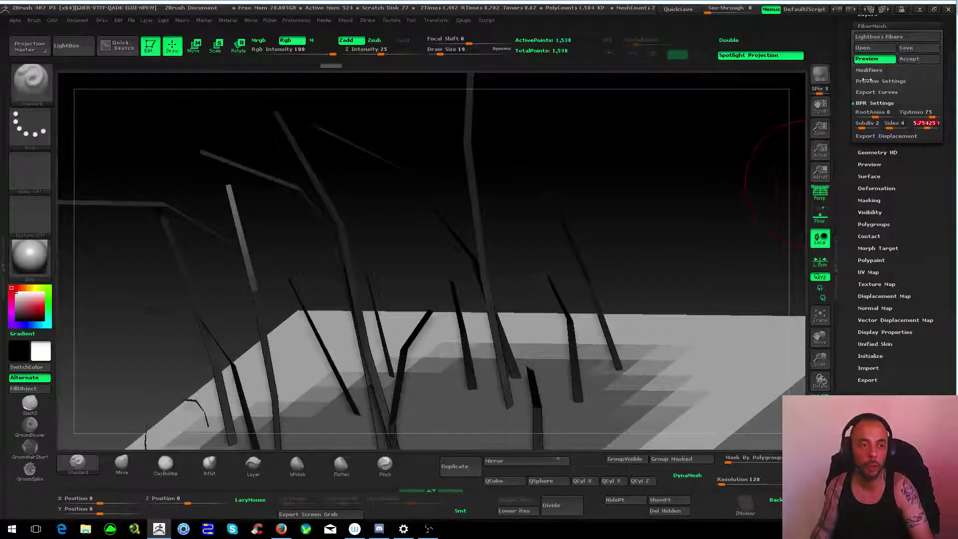
pyautogui.click(820, 73)
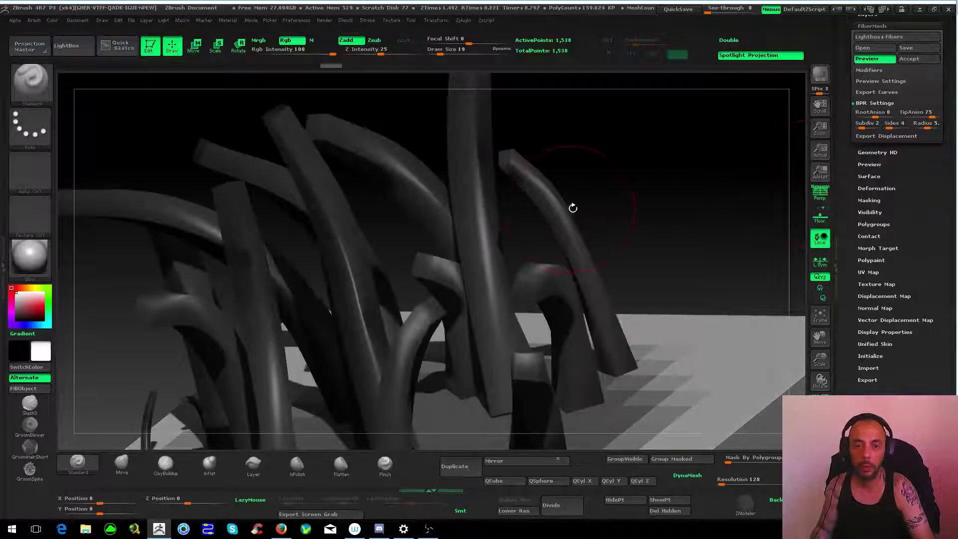
pyautogui.moveTo(927, 127); pyautogui.dragTo(919, 127)
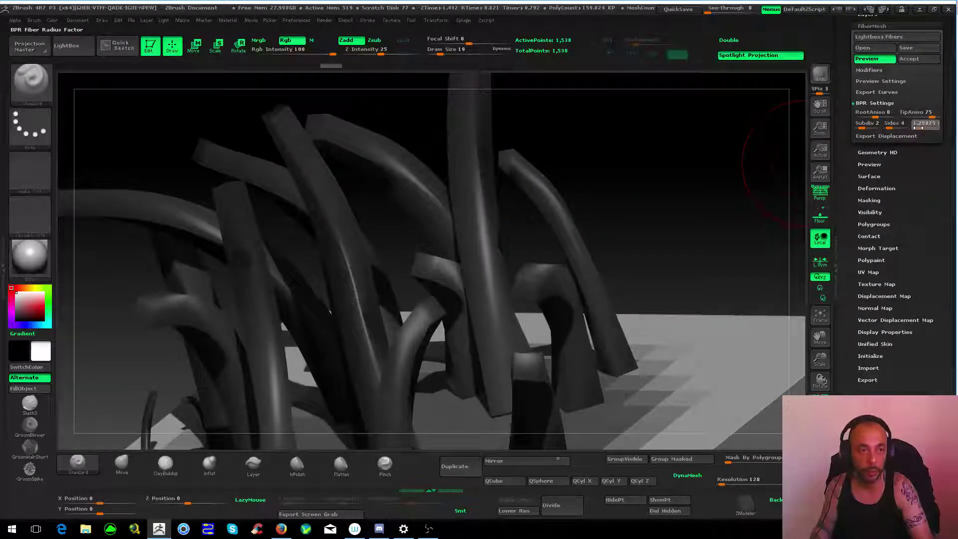
pyautogui.click(857, 64)
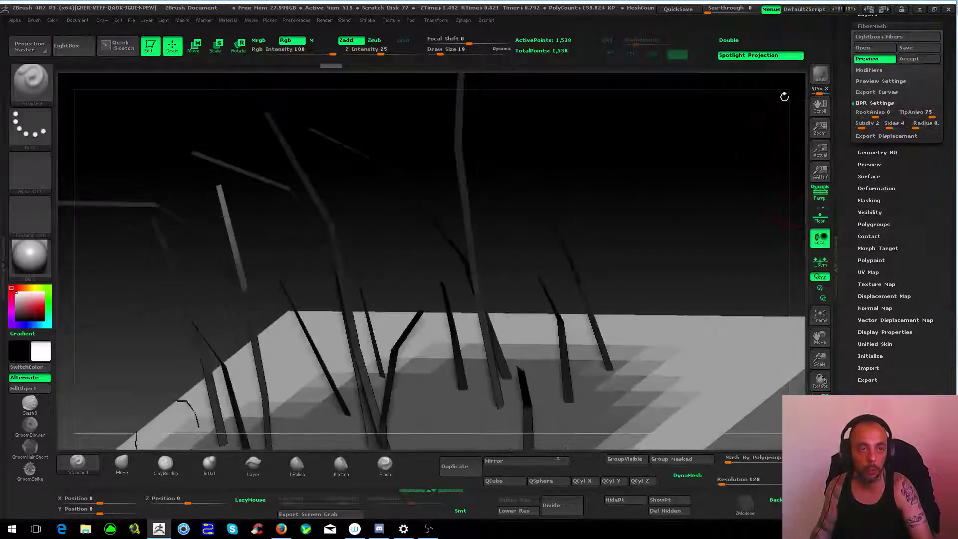
pyautogui.click(820, 75)
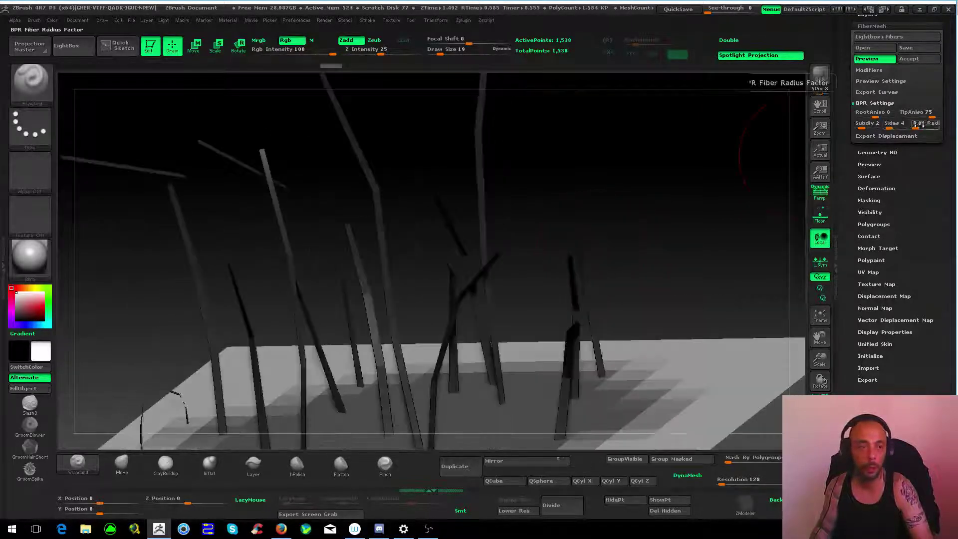
pyautogui.write('1.25875')
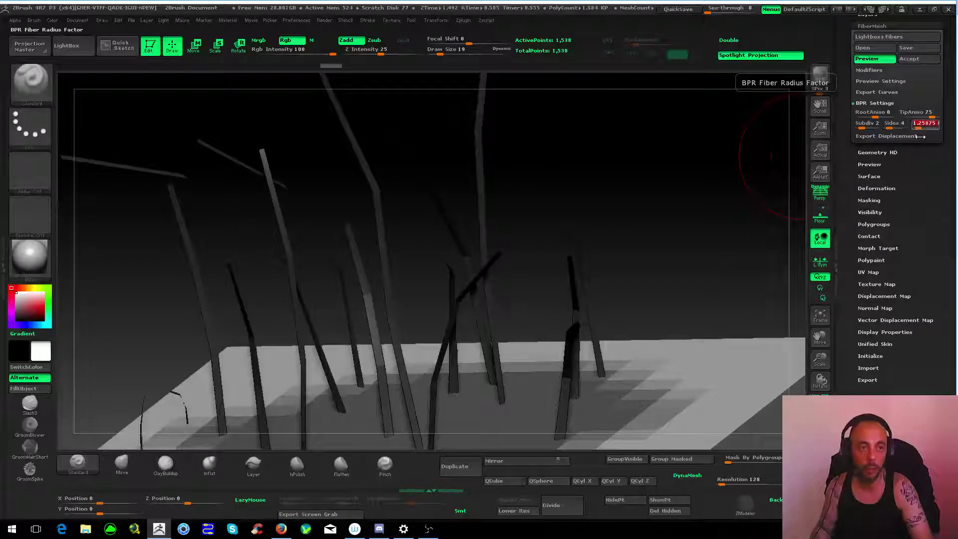
pyautogui.press('Return')
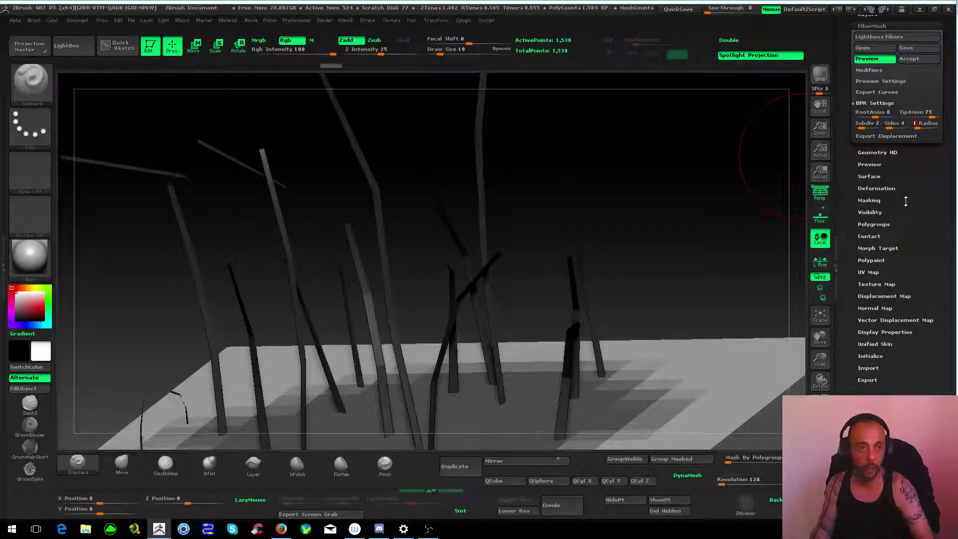
pyautogui.moveTo(774, 199)
pyautogui.mouseDown()
pyautogui.moveTo(623, 178)
pyautogui.moveTo(917, 84)
pyautogui.mouseUp()
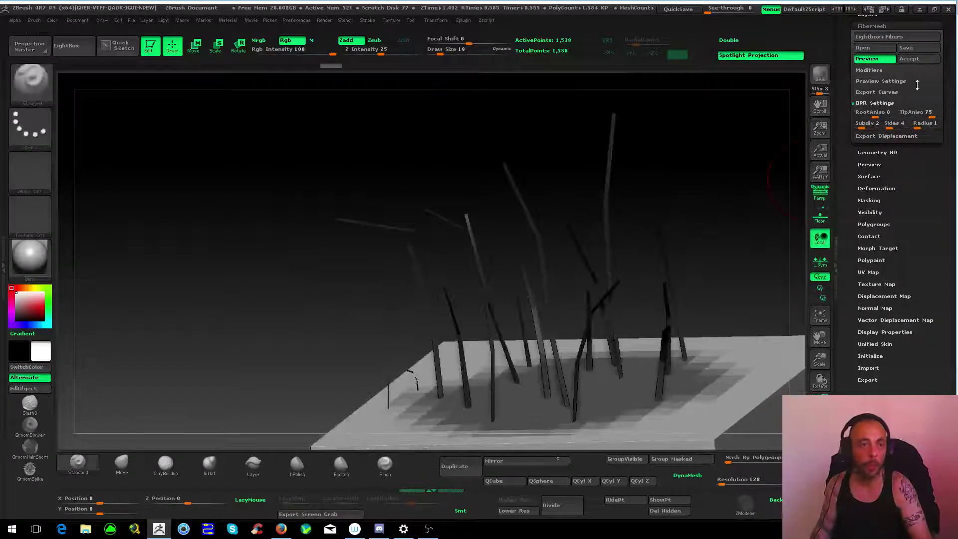
pyautogui.moveTo(747, 181)
pyautogui.mouseDown()
pyautogui.moveTo(503, 225)
pyautogui.moveTo(549, 210)
pyautogui.mouseUp()
pyautogui.moveTo(657, 151)
pyautogui.mouseDown()
pyautogui.moveTo(503, 203)
pyautogui.moveTo(557, 193)
pyautogui.moveTo(644, 208)
pyautogui.mouseUp()
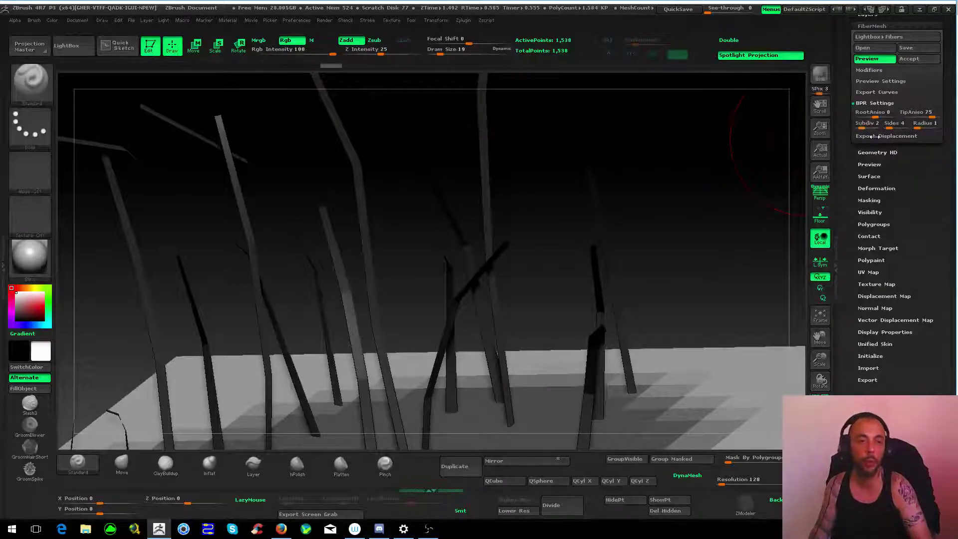
# - Expand FiberMesh Modifiers to show fiber Length 200 and length variation 0.5
pyautogui.click(877, 139)
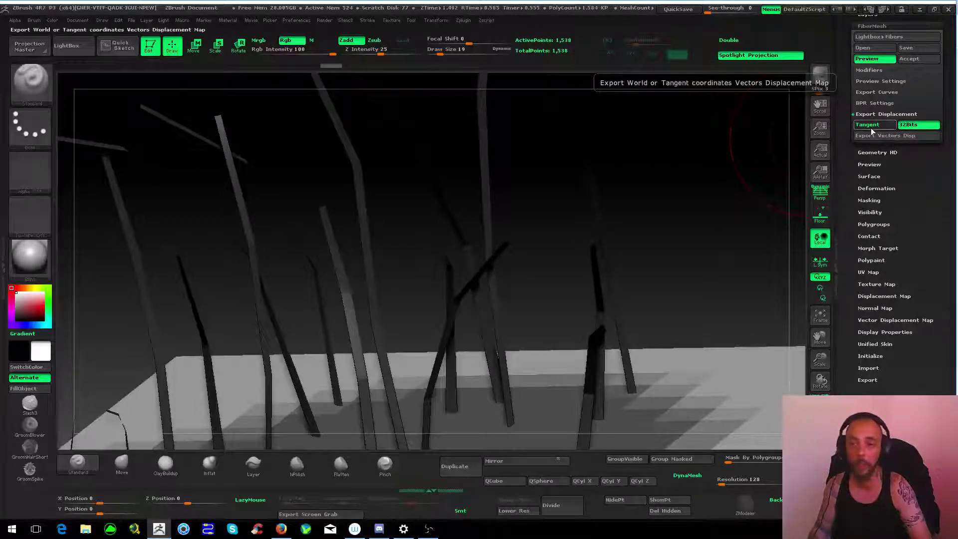
pyautogui.moveTo(952, 67); pyautogui.dragTo(955, 132)
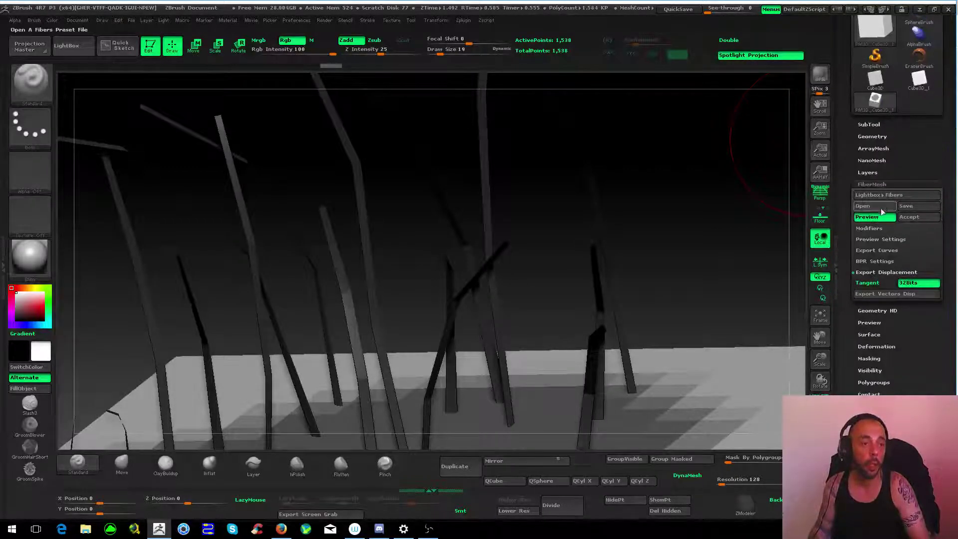
pyautogui.click(870, 228)
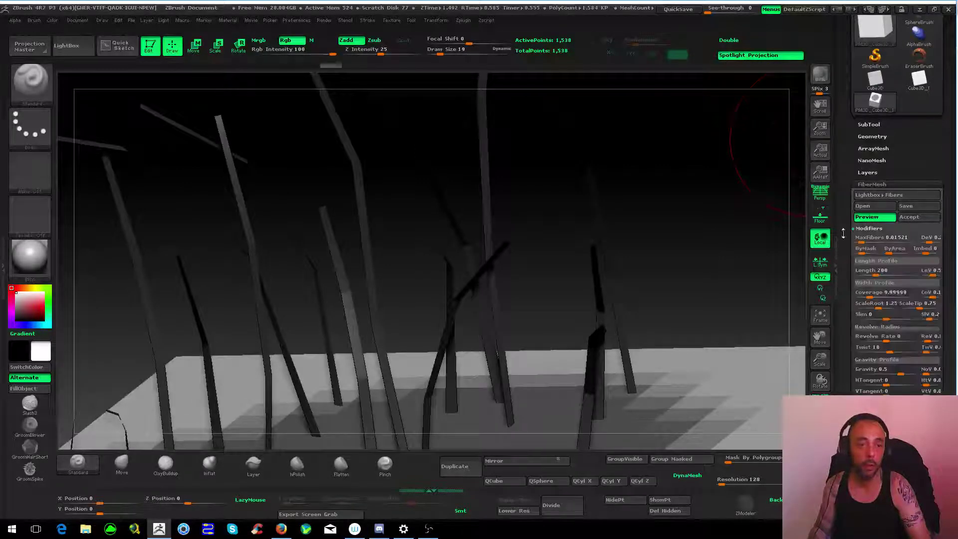
pyautogui.moveTo(524, 214); pyautogui.dragTo(570, 180)
# - Switch back to the Standard brush (B-S-T) and view the sparse strands from a low side angle
pyautogui.press('b')
pyautogui.press('s')
pyautogui.press('t')
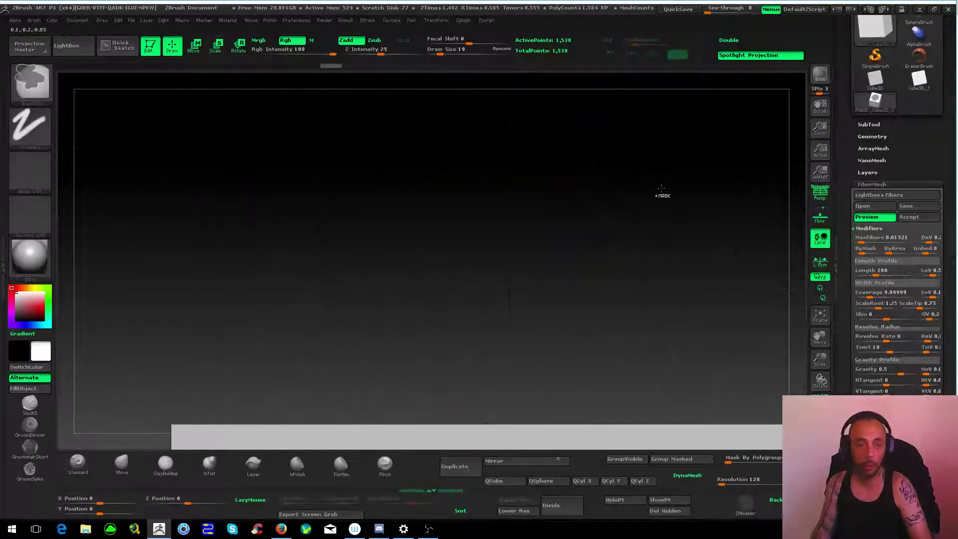
pyautogui.moveTo(663, 194)
pyautogui.mouseDown()
pyautogui.moveTo(594, 278)
pyautogui.moveTo(623, 244)
pyautogui.mouseUp()
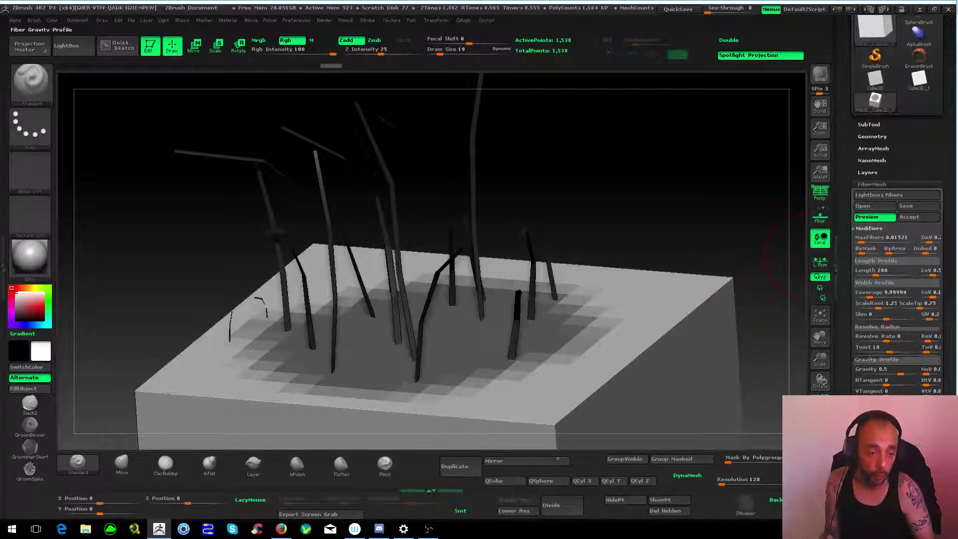
pyautogui.click(873, 392)
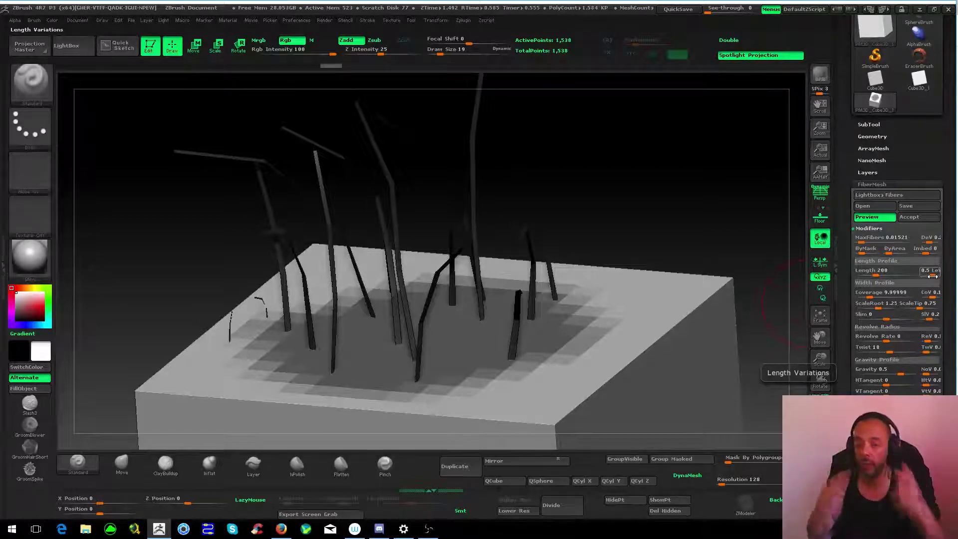
pyautogui.moveTo(687, 244)
pyautogui.mouseDown()
pyautogui.moveTo(791, 220)
pyautogui.moveTo(689, 278)
pyautogui.moveTo(642, 289)
pyautogui.moveTo(788, 246)
pyautogui.moveTo(685, 220)
pyautogui.moveTo(689, 260)
pyautogui.mouseUp()
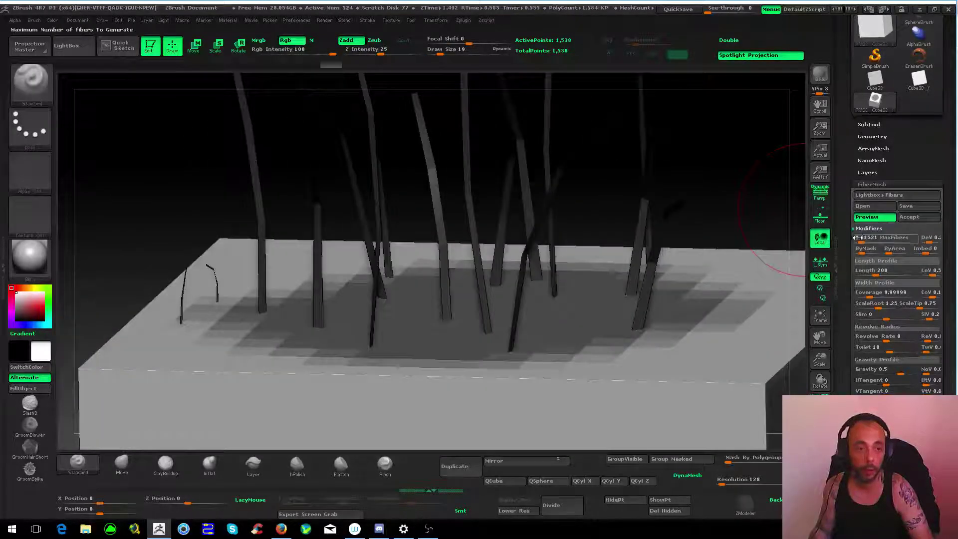
# - Settle MaxFibers on 124 fibers after trying 61 and 496, then test ByMask 0 and restore 5
pyautogui.moveTo(860, 242); pyautogui.dragTo(860, 239)
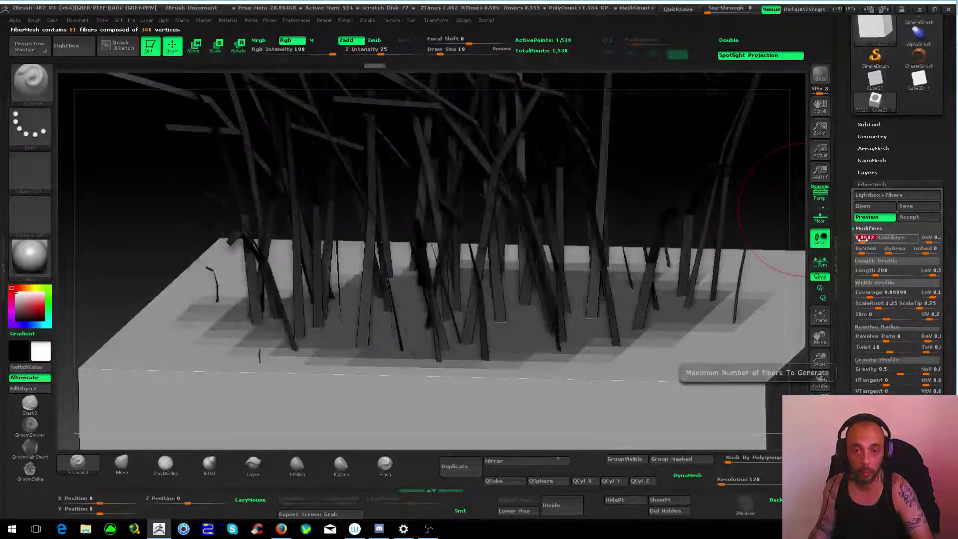
pyautogui.moveTo(624, 254); pyautogui.dragTo(573, 266)
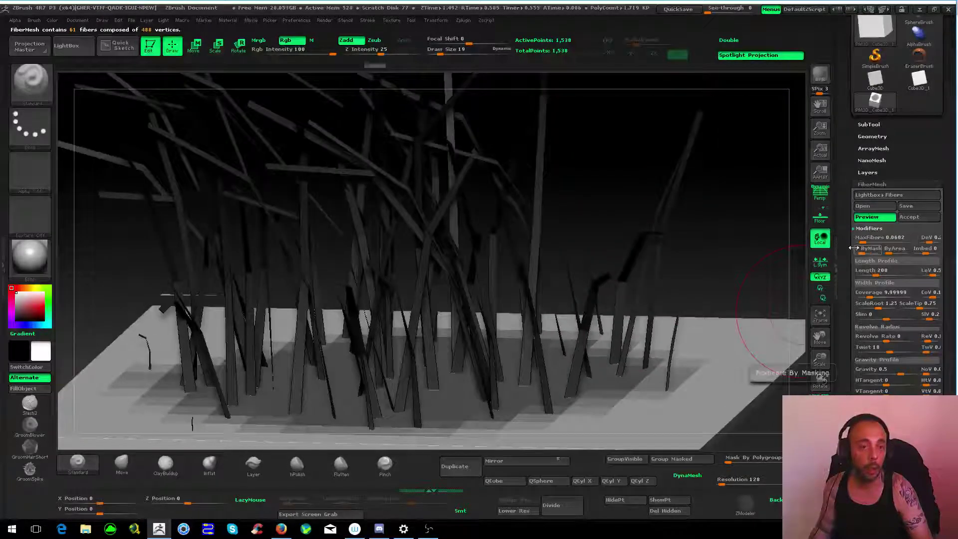
pyautogui.moveTo(799, 232); pyautogui.dragTo(781, 212)
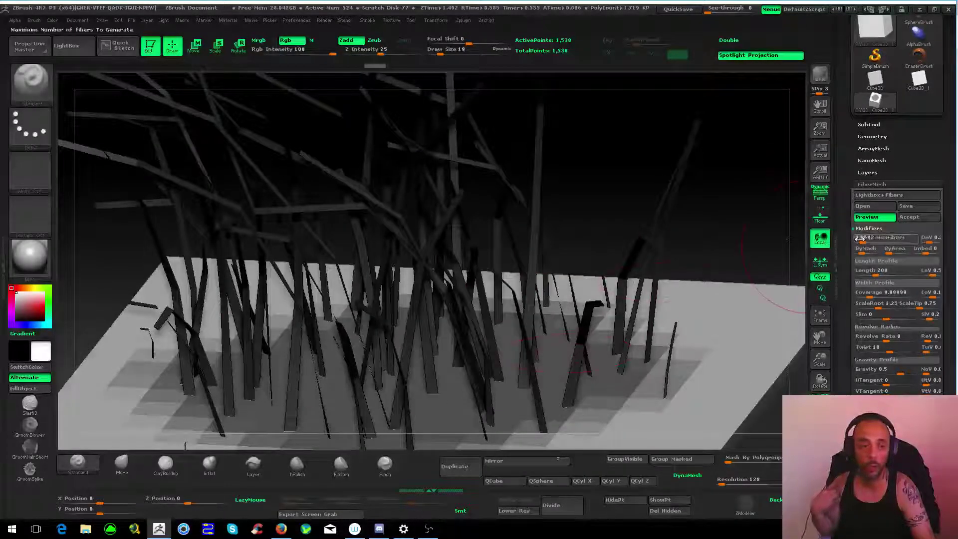
pyautogui.click(866, 239)
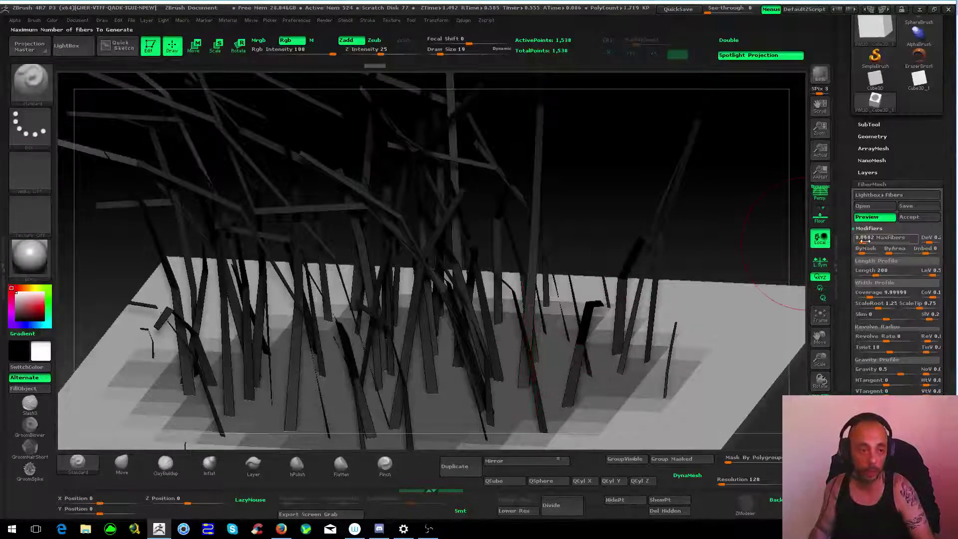
pyautogui.moveTo(866, 240); pyautogui.dragTo(868, 257)
pyautogui.moveTo(769, 235)
pyautogui.mouseDown()
pyautogui.moveTo(798, 292)
pyautogui.moveTo(779, 239)
pyautogui.mouseUp()
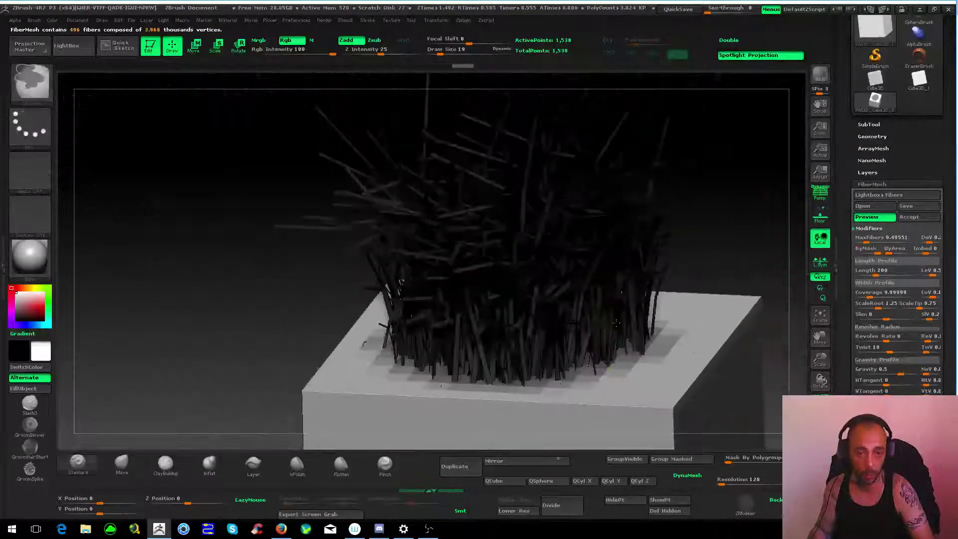
pyautogui.click(863, 240)
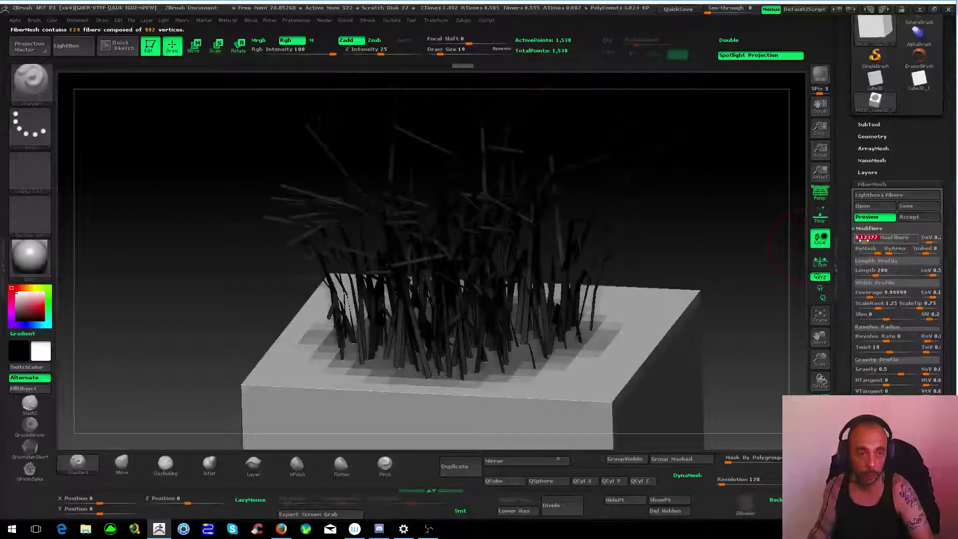
pyautogui.moveTo(874, 252); pyautogui.dragTo(858, 252)
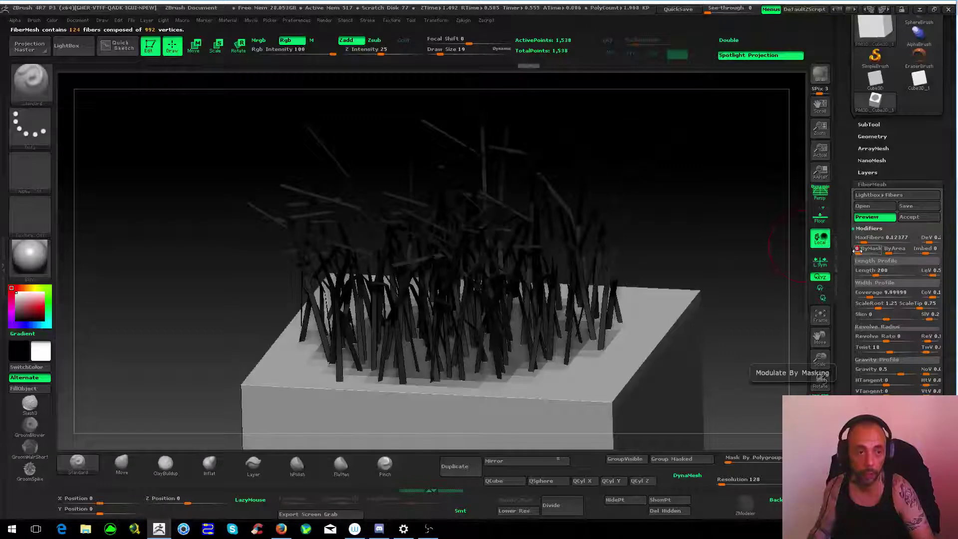
pyautogui.moveTo(858, 252); pyautogui.dragTo(892, 253)
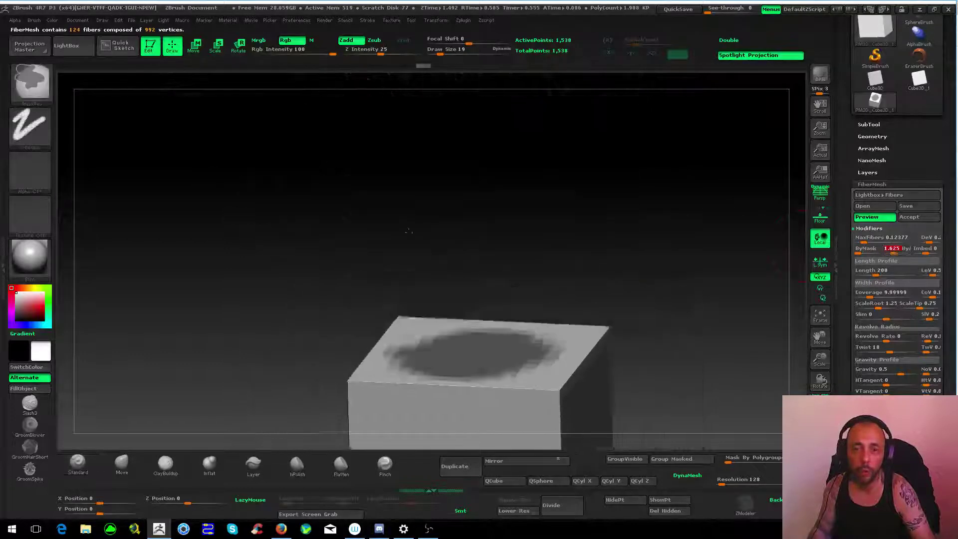
# - Set the FiberMesh ByArea modulation to 1 after trying 1.625, regenerating the 124-fiber clump
pyautogui.moveTo(649, 209); pyautogui.dragTo(491, 149)
pyautogui.moveTo(732, 167); pyautogui.dragTo(601, 231)
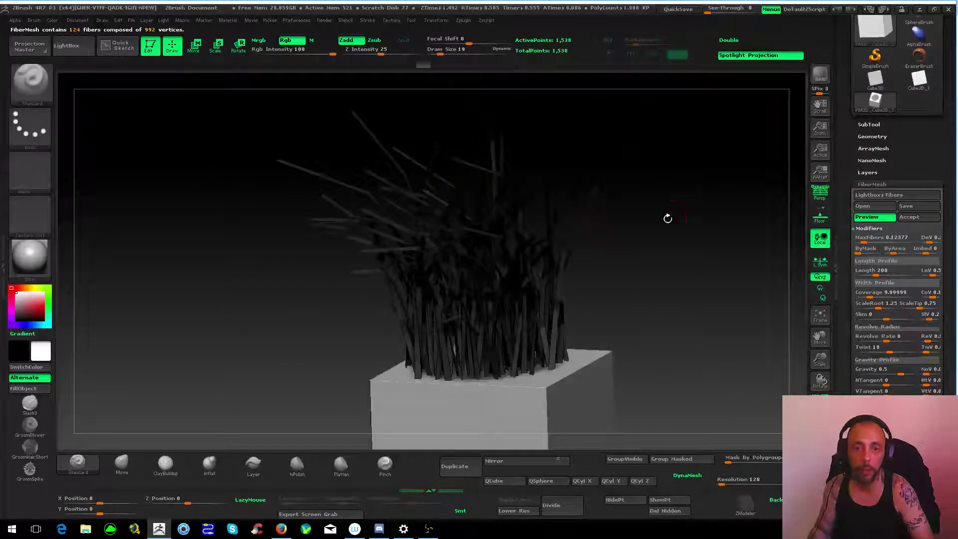
pyautogui.moveTo(671, 248)
pyautogui.mouseDown()
pyautogui.moveTo(499, 316)
pyautogui.moveTo(547, 298)
pyautogui.mouseUp()
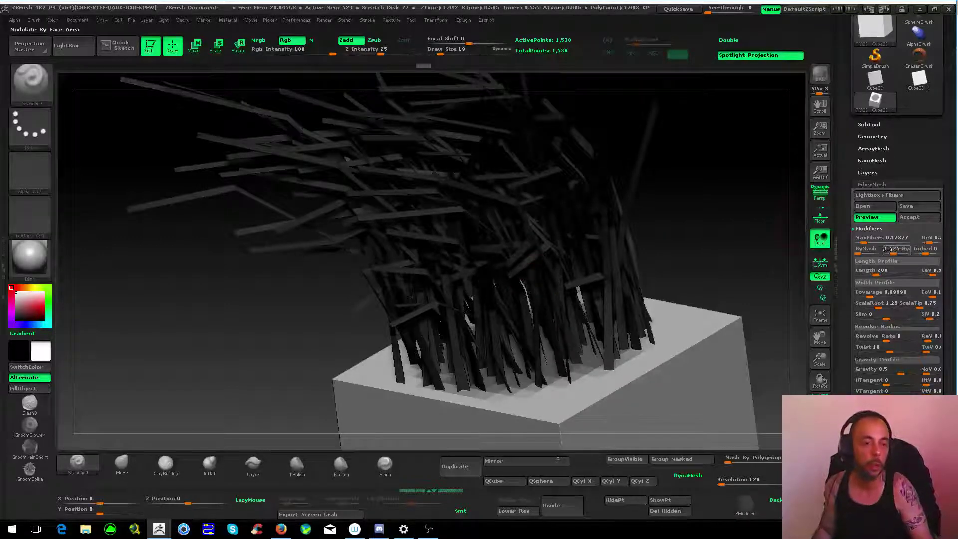
pyautogui.press('Return')
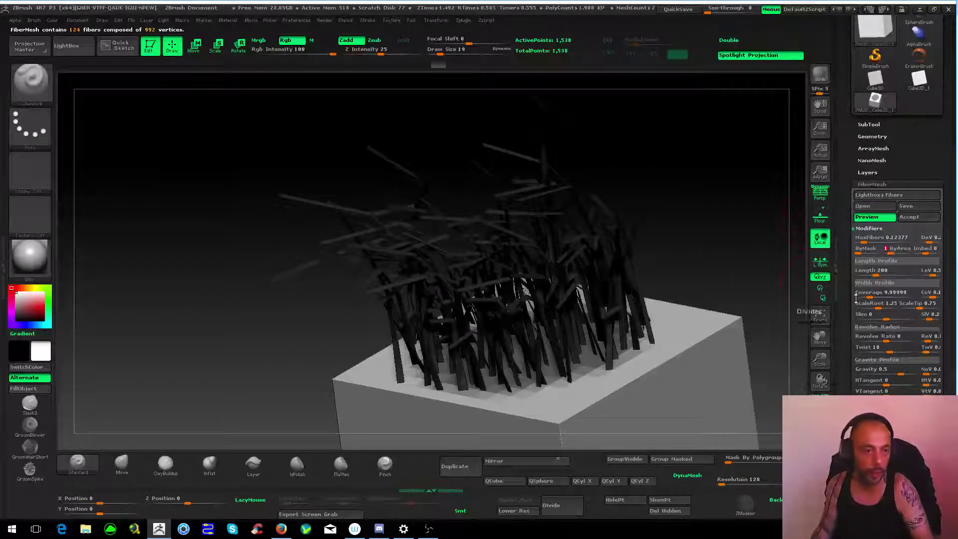
pyautogui.keyDown('shift'); pyautogui.moveTo(550, 395); pyautogui.dragTo(564, 242); pyautogui.keyUp('shift')
# - Set the fiber Length to about 129.4 and open the Length Profile curve
pyautogui.click(874, 217)
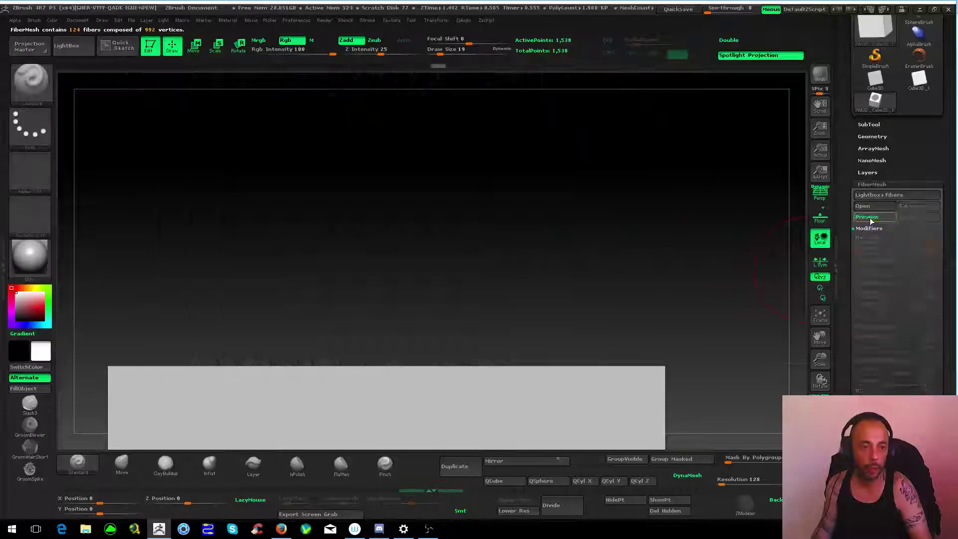
pyautogui.click(871, 270)
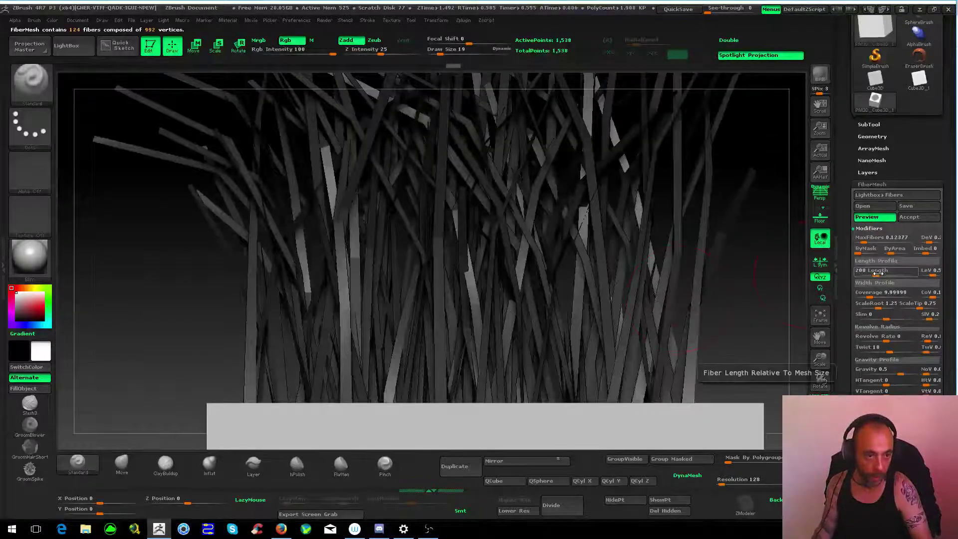
pyautogui.moveTo(877, 274)
pyautogui.mouseDown()
pyautogui.moveTo(906, 276)
pyautogui.moveTo(871, 274)
pyautogui.mouseUp()
pyautogui.click(914, 292)
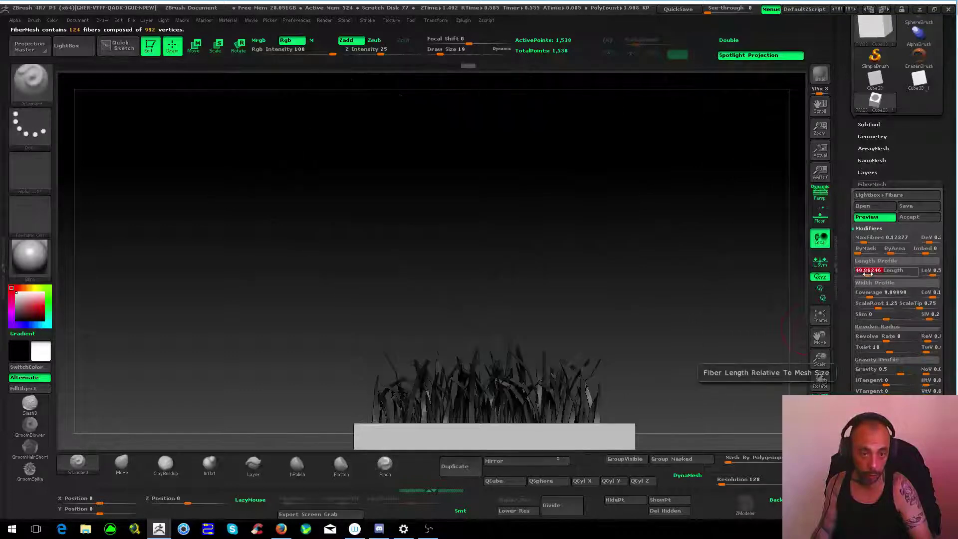
pyautogui.keyDown('alt'); pyautogui.moveTo(549, 199); pyautogui.dragTo(577, 240); pyautogui.keyUp('alt')
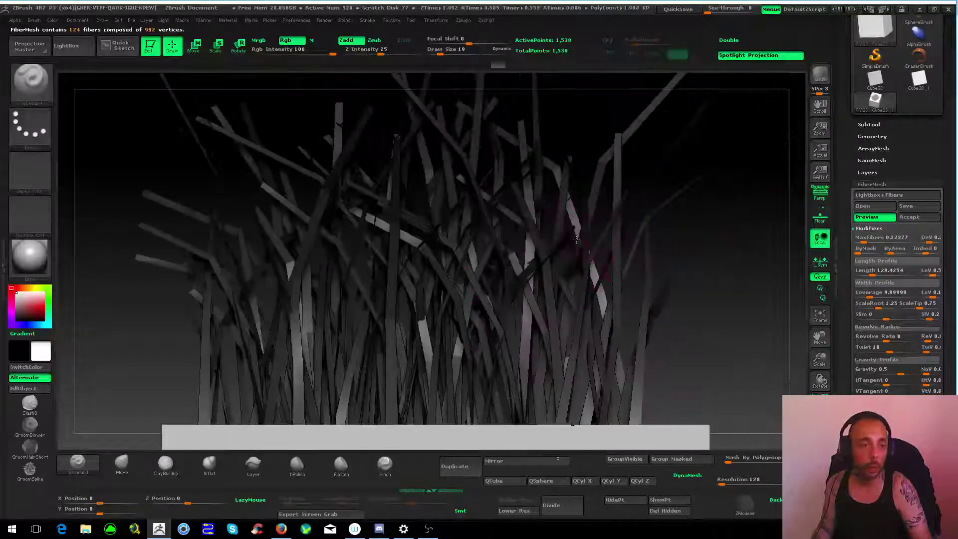
pyautogui.click(872, 261)
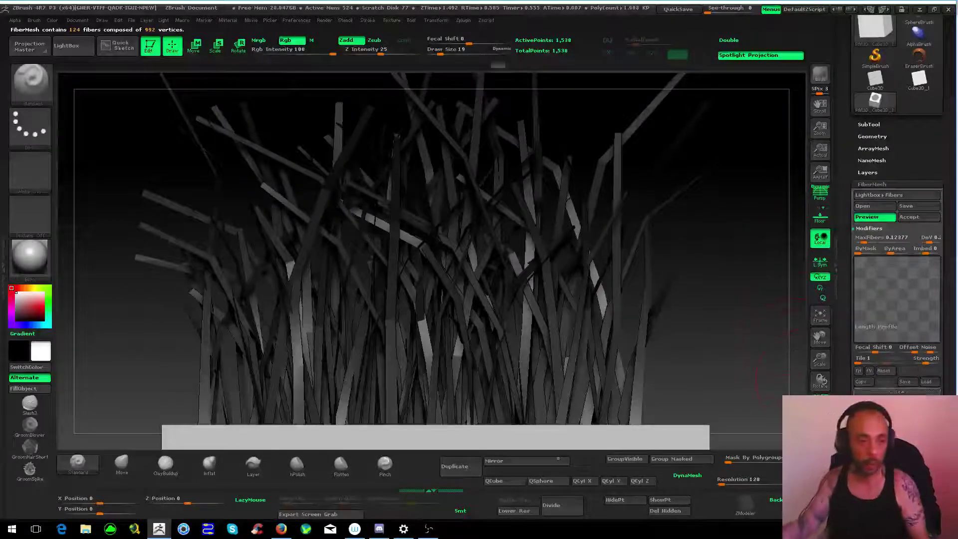
# - Reset the Length Profile curve, raise its start and end points, then close it
pyautogui.click(891, 371)
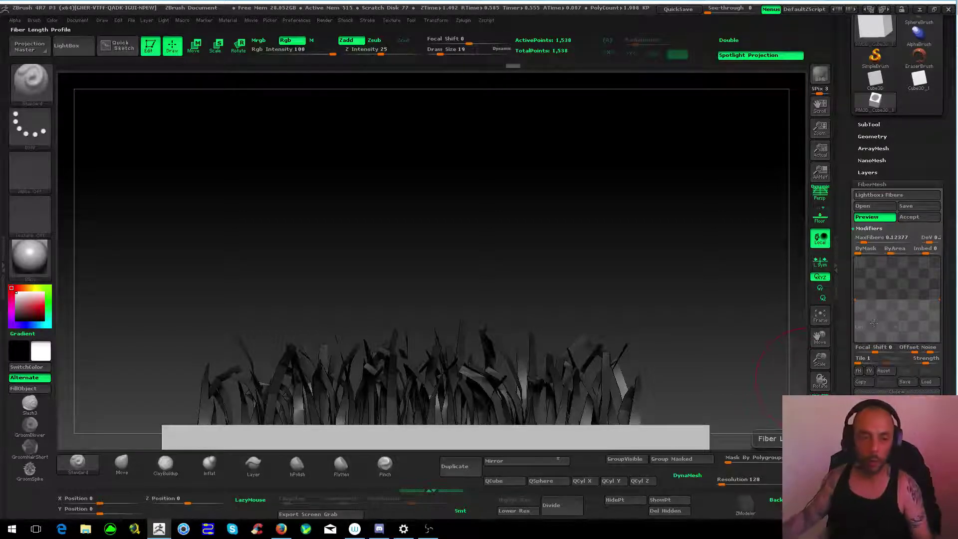
pyautogui.moveTo(856, 301); pyautogui.dragTo(845, 252)
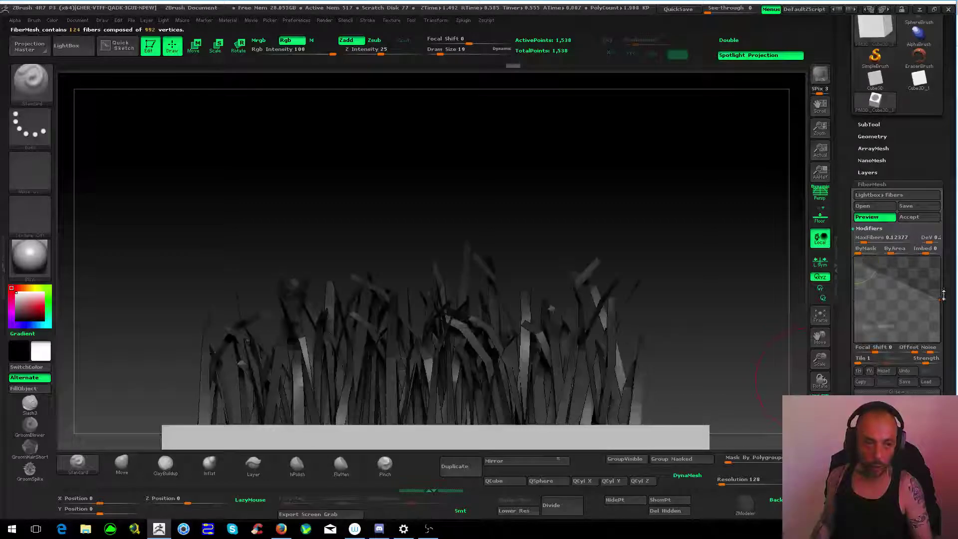
pyautogui.moveTo(938, 284); pyautogui.dragTo(932, 265)
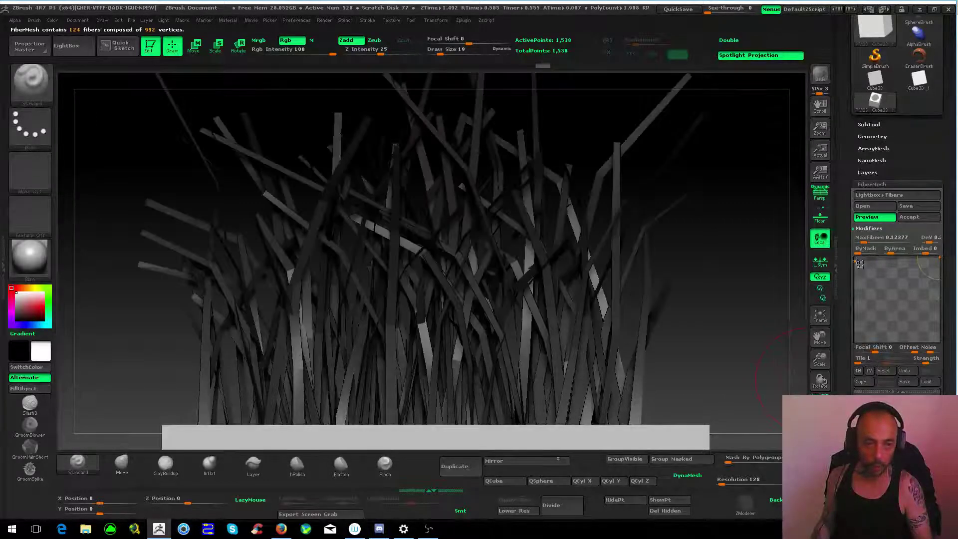
pyautogui.moveTo(856, 258); pyautogui.dragTo(894, 272)
pyautogui.click(893, 392)
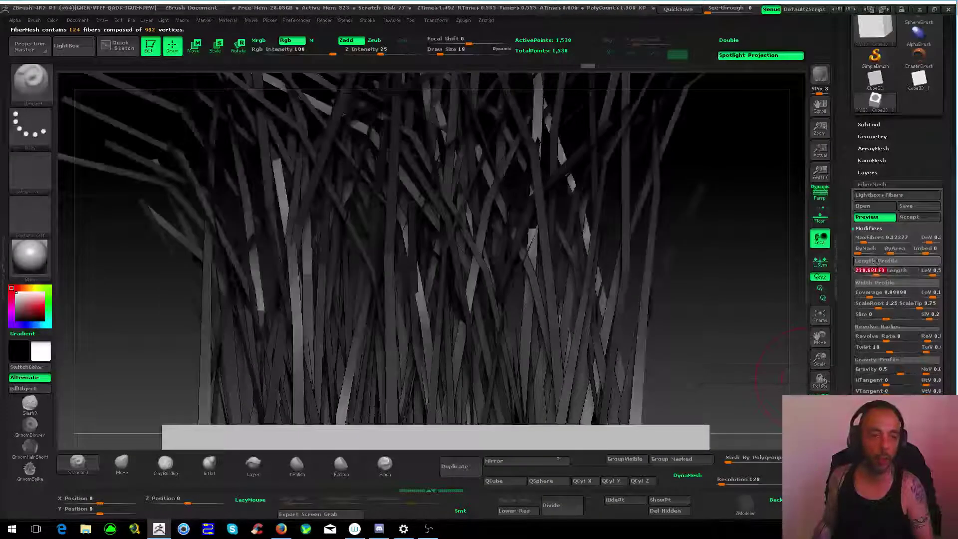
# - Set fiber Length to about 218.68, reset and close the Length Profile, and widen the fibers
pyautogui.click(878, 261)
pyautogui.click(884, 371)
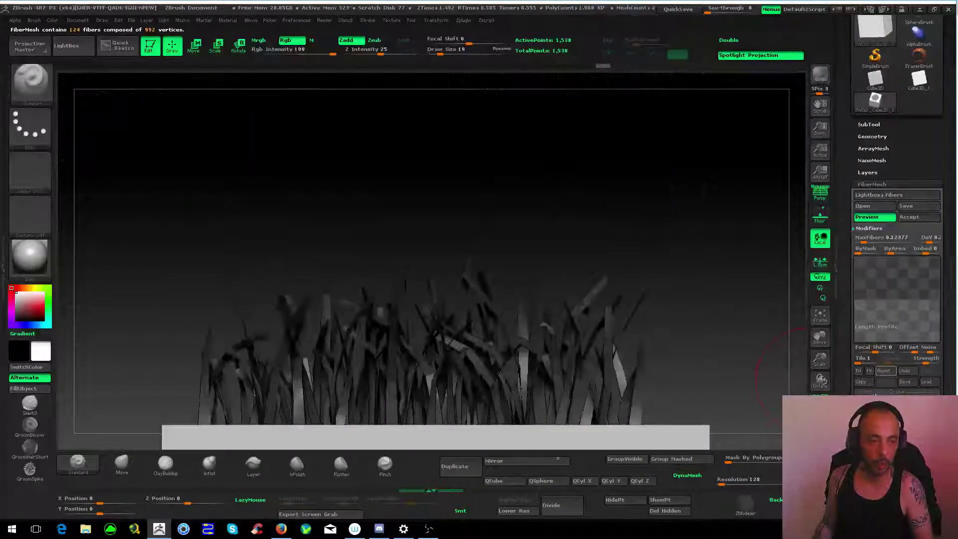
pyautogui.click(888, 392)
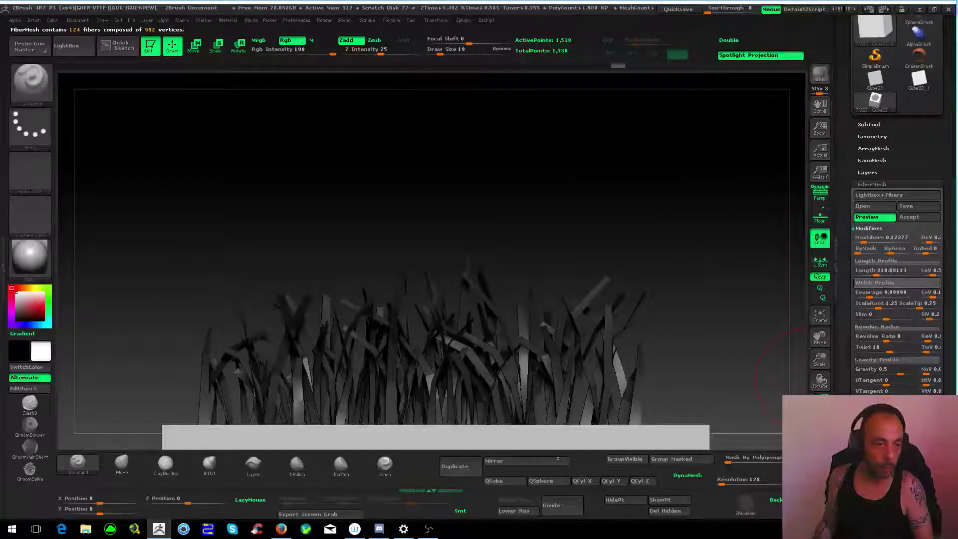
pyautogui.moveTo(871, 297); pyautogui.dragTo(872, 297)
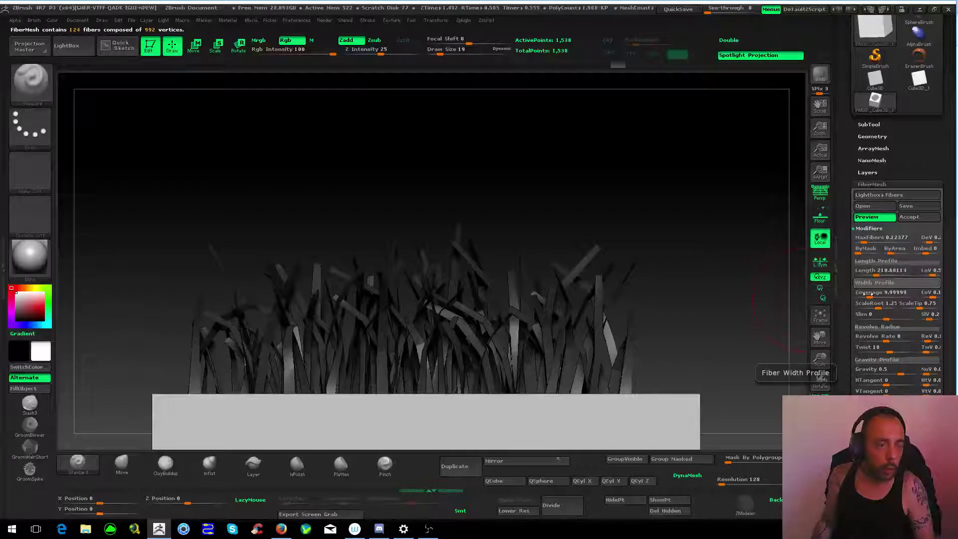
# - Cut the preview to one fiber with MaxFibers 0.001, set Coverage near 466, and open Width Profile
pyautogui.moveTo(438, 256)
pyautogui.mouseDown()
pyautogui.moveTo(577, 210)
pyautogui.moveTo(566, 230)
pyautogui.mouseUp()
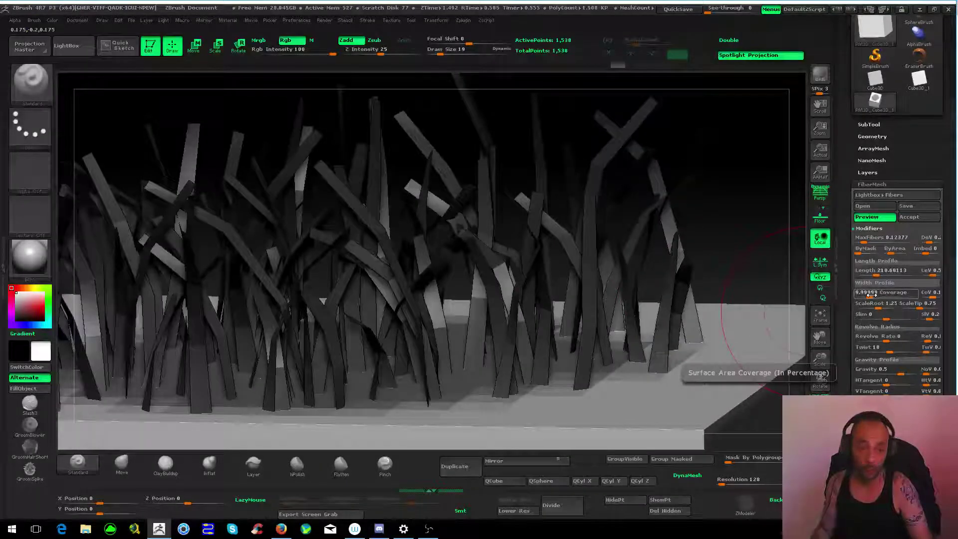
pyautogui.moveTo(871, 295); pyautogui.dragTo(892, 296)
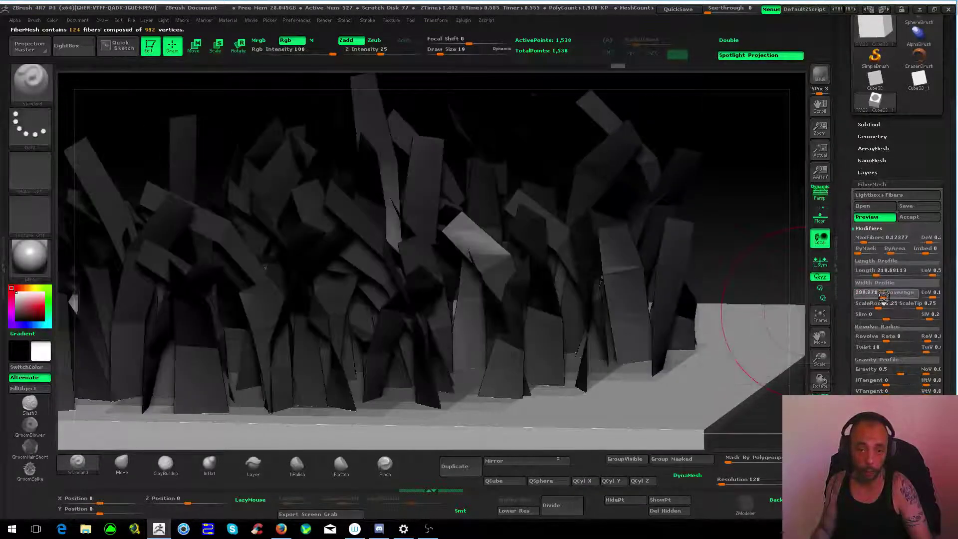
pyautogui.moveTo(879, 239)
pyautogui.mouseDown()
pyautogui.moveTo(639, 290)
pyautogui.moveTo(460, 253)
pyautogui.moveTo(544, 226)
pyautogui.mouseUp()
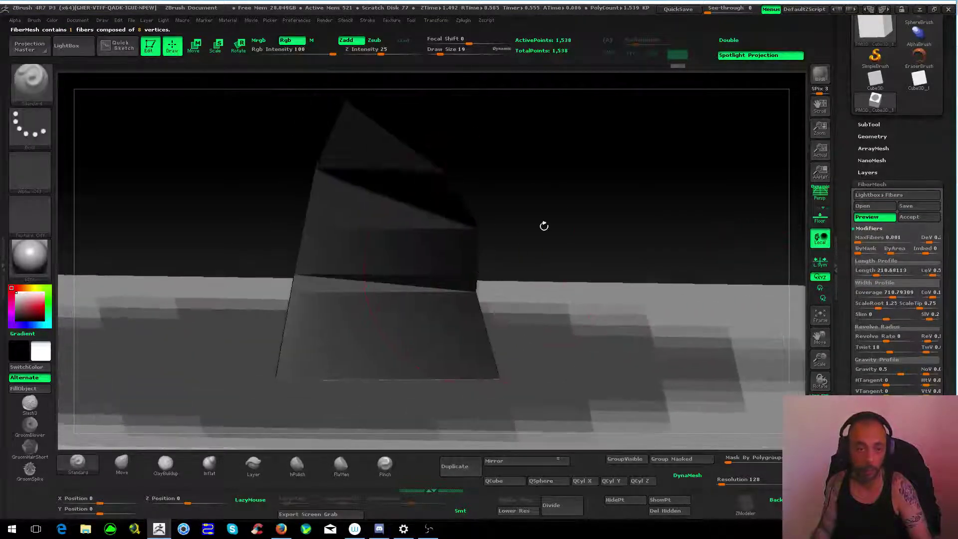
pyautogui.moveTo(892, 292)
pyautogui.mouseDown()
pyautogui.moveTo(864, 294)
pyautogui.moveTo(884, 295)
pyautogui.mouseUp()
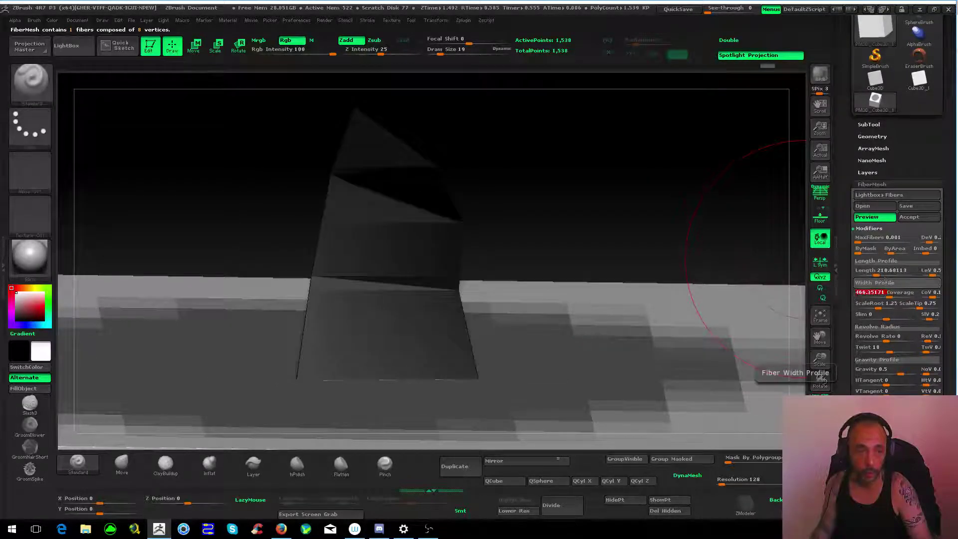
pyautogui.click(874, 282)
pyautogui.moveTo(633, 214); pyautogui.dragTo(639, 170)
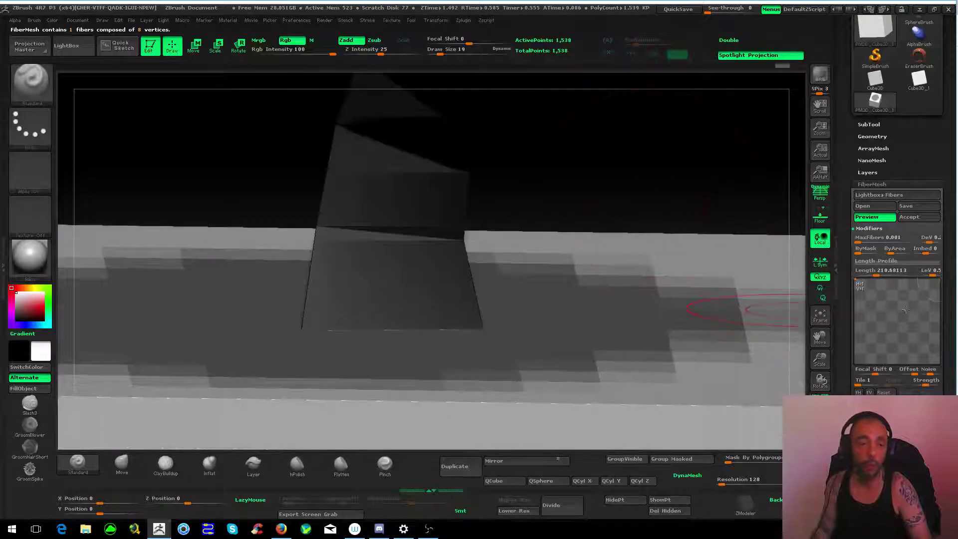
# - Try wide-base, inverted-pyramid and column shapes on the Width Profile, then reset it flat and close it
pyautogui.moveTo(515, 144); pyautogui.dragTo(544, 249)
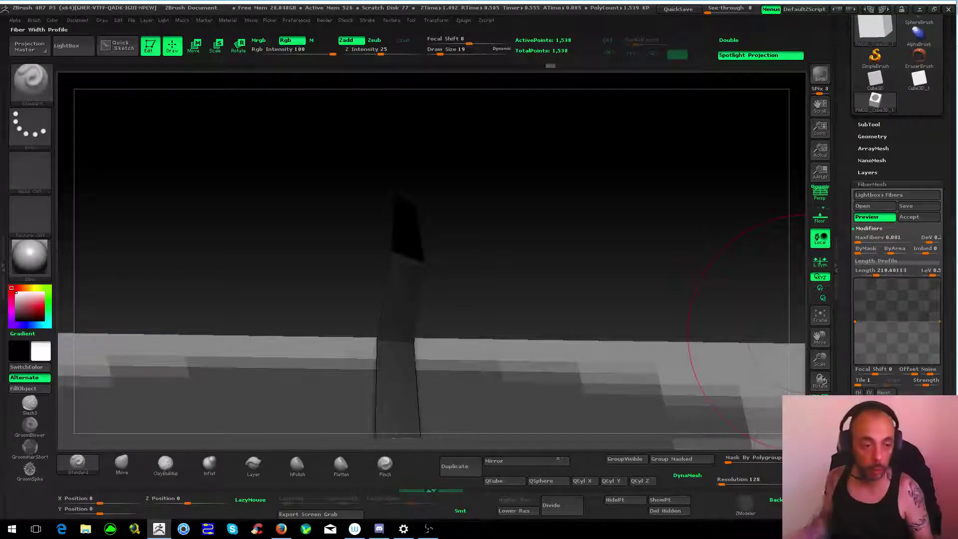
pyautogui.moveTo(855, 322); pyautogui.dragTo(849, 267)
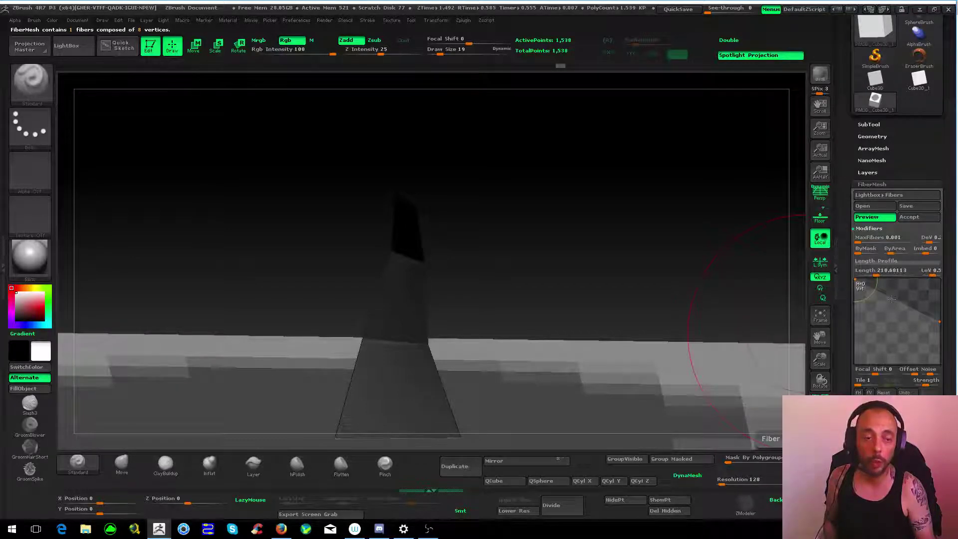
pyautogui.click(893, 344)
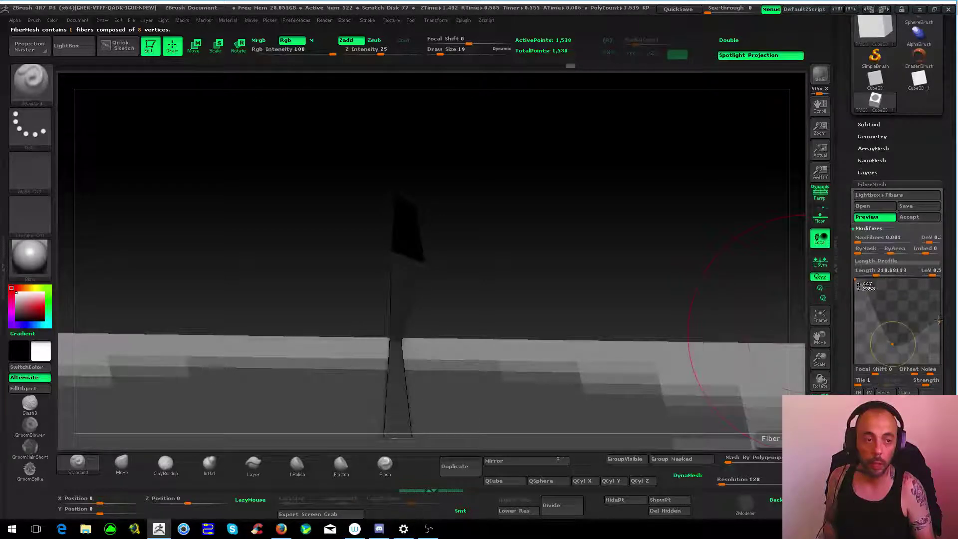
pyautogui.moveTo(939, 319); pyautogui.dragTo(933, 281)
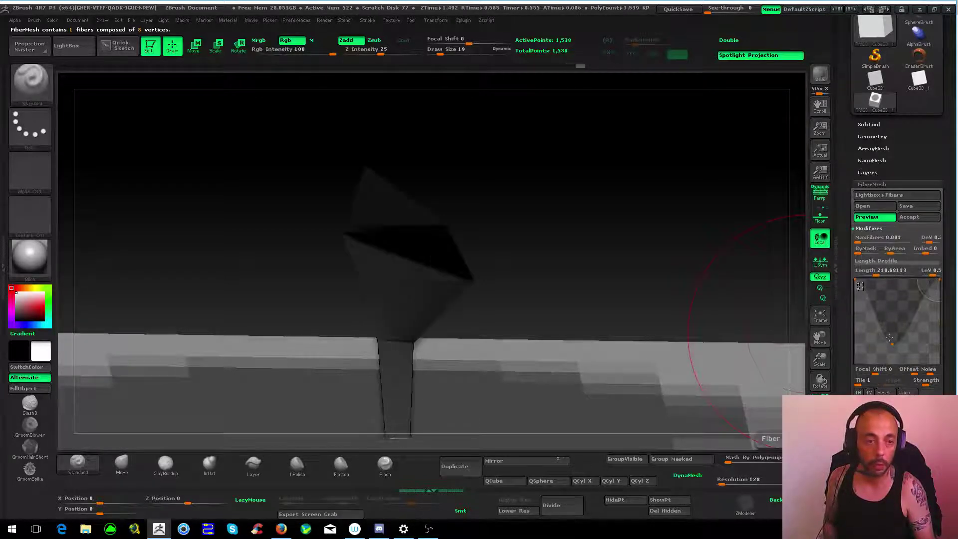
pyautogui.moveTo(891, 338)
pyautogui.mouseDown()
pyautogui.moveTo(908, 324)
pyautogui.moveTo(901, 332)
pyautogui.mouseUp()
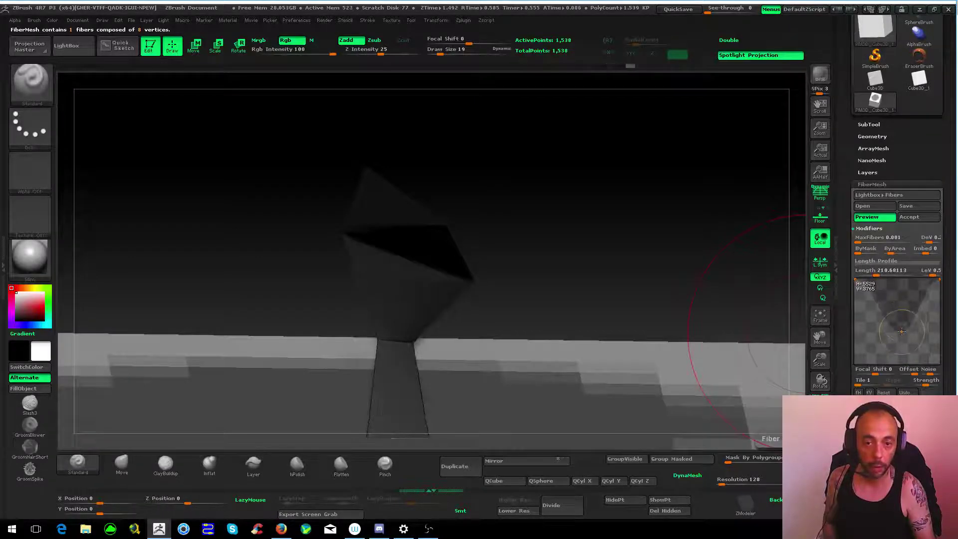
pyautogui.moveTo(902, 332); pyautogui.dragTo(896, 327)
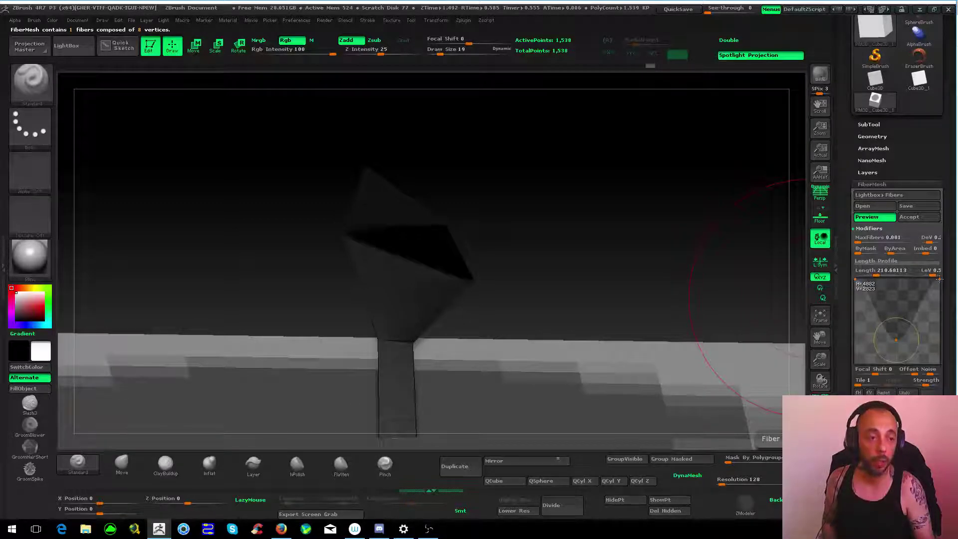
pyautogui.click(885, 392)
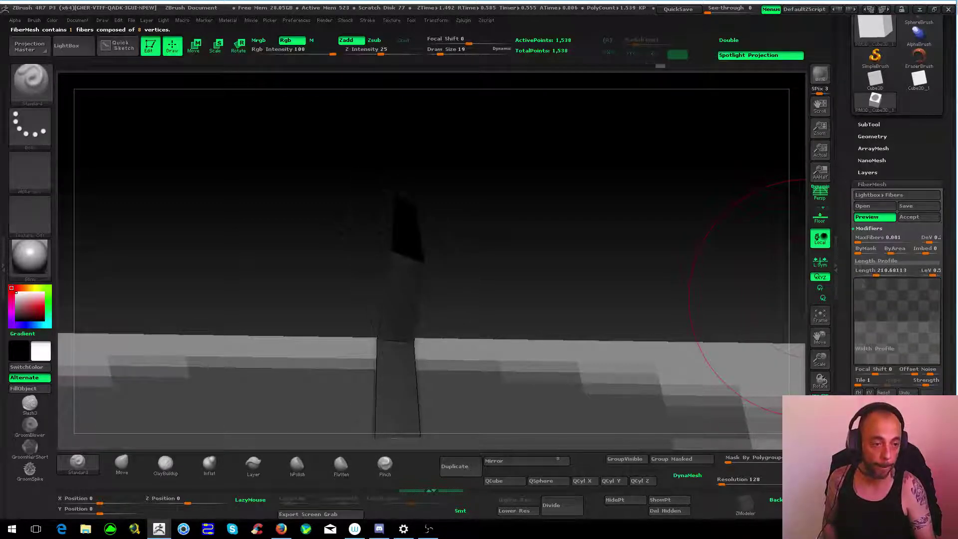
pyautogui.click(876, 349)
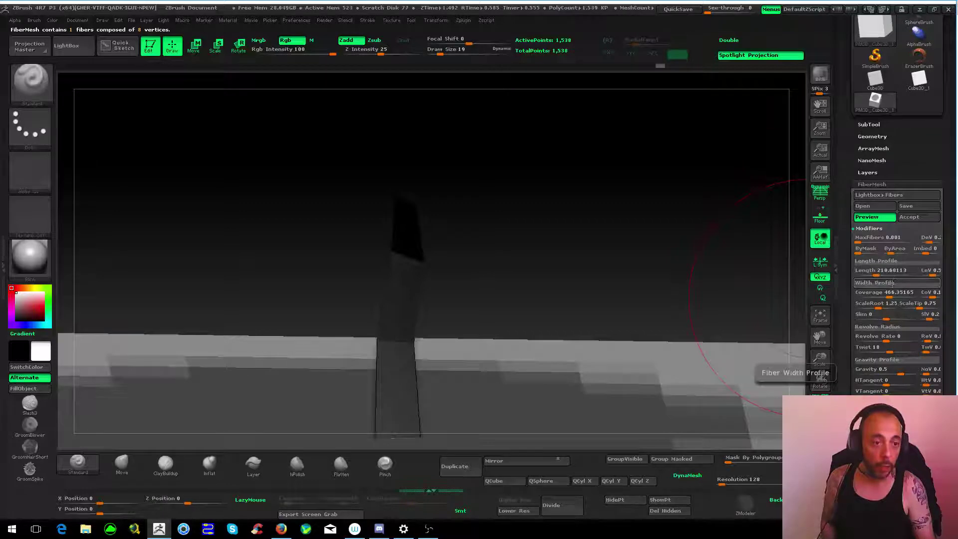
# - Raise Coverage to about 776.3 to widen the blade, then orbit to inspect it
pyautogui.moveTo(895, 294); pyautogui.dragTo(882, 283)
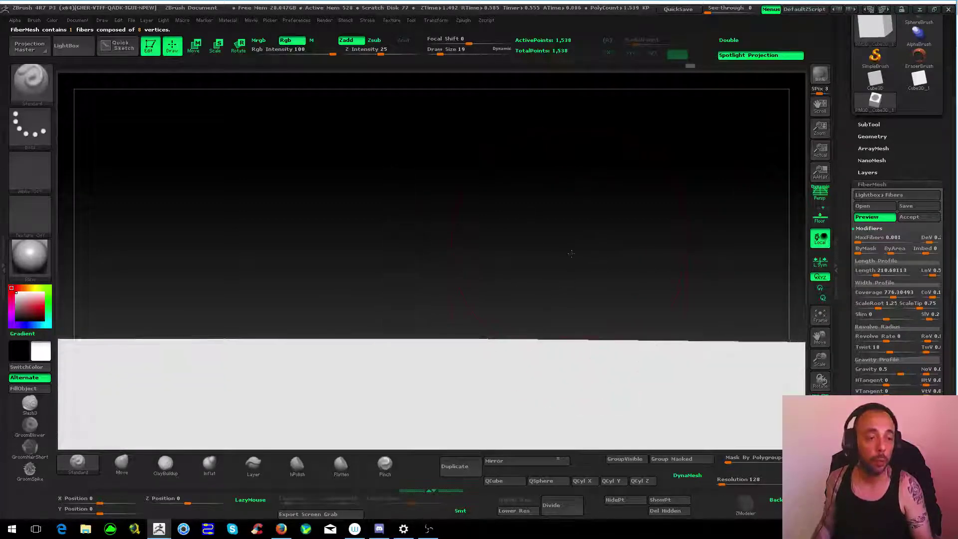
pyautogui.moveTo(572, 253); pyautogui.dragTo(630, 269)
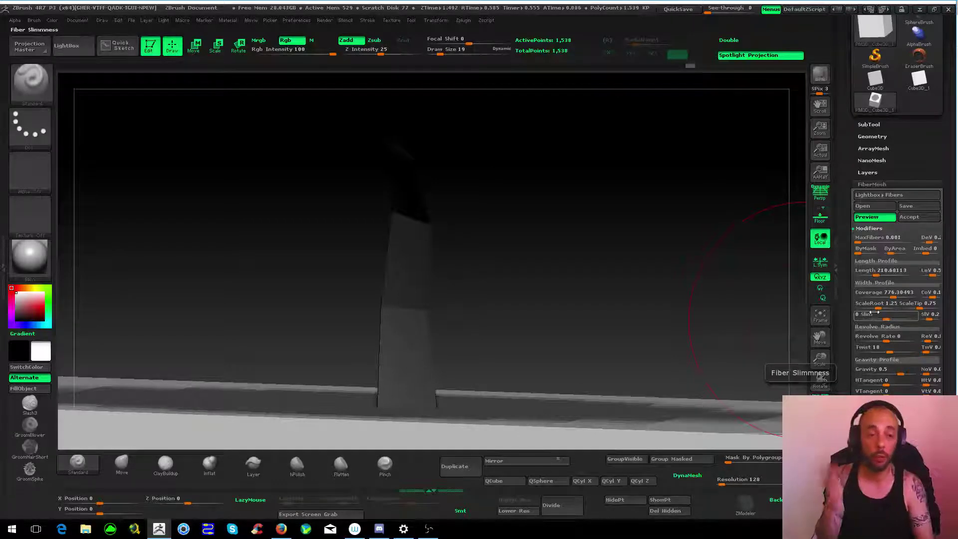
# - Set Scale Root to about 0.35 and Scale Tip to 0.97, then adjust Slim to thin the blade
pyautogui.moveTo(874, 304); pyautogui.dragTo(933, 307)
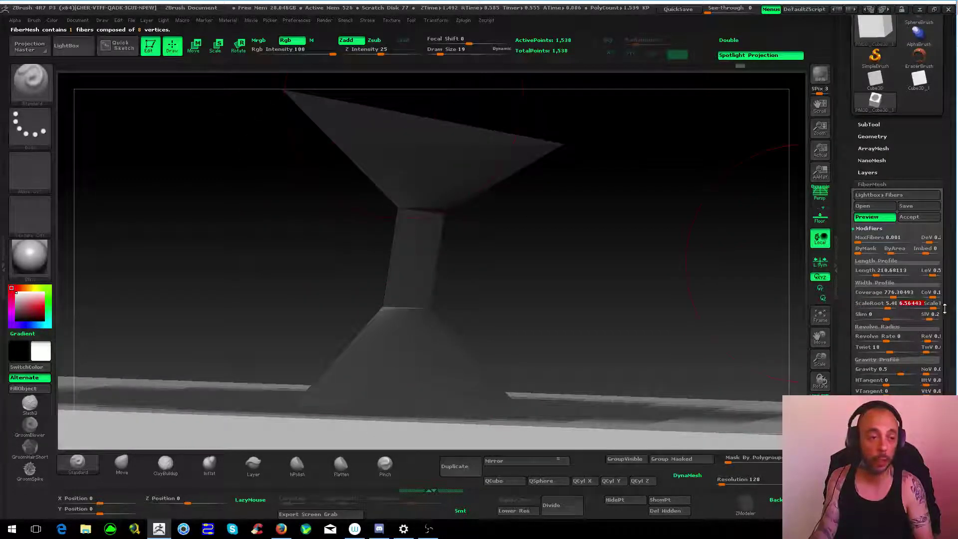
pyautogui.moveTo(881, 305); pyautogui.dragTo(860, 305)
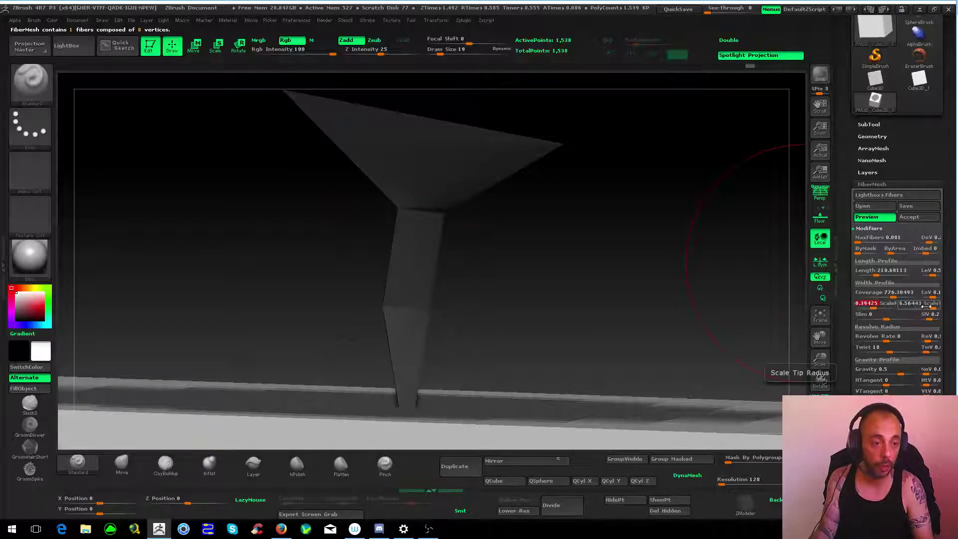
pyautogui.moveTo(928, 305); pyautogui.dragTo(921, 305)
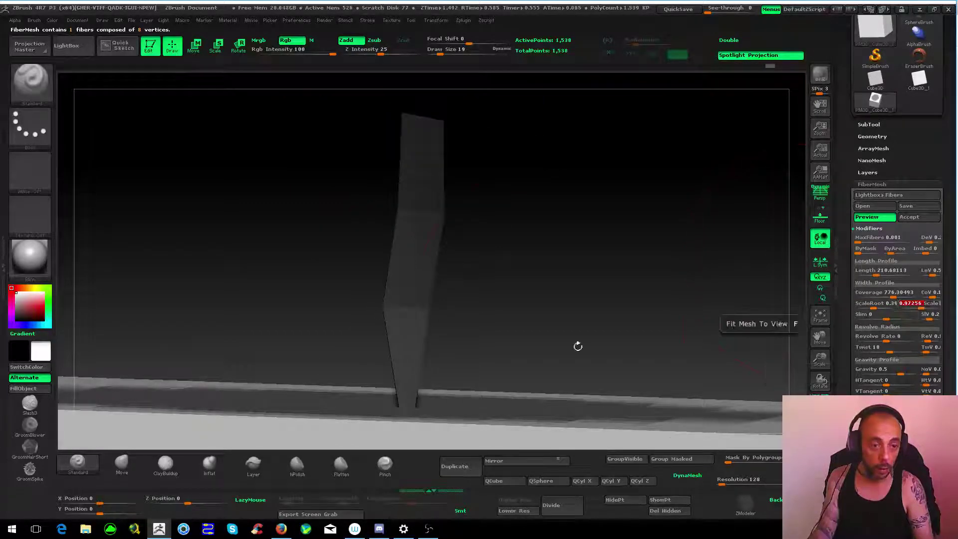
pyautogui.moveTo(577, 342); pyautogui.dragTo(552, 289)
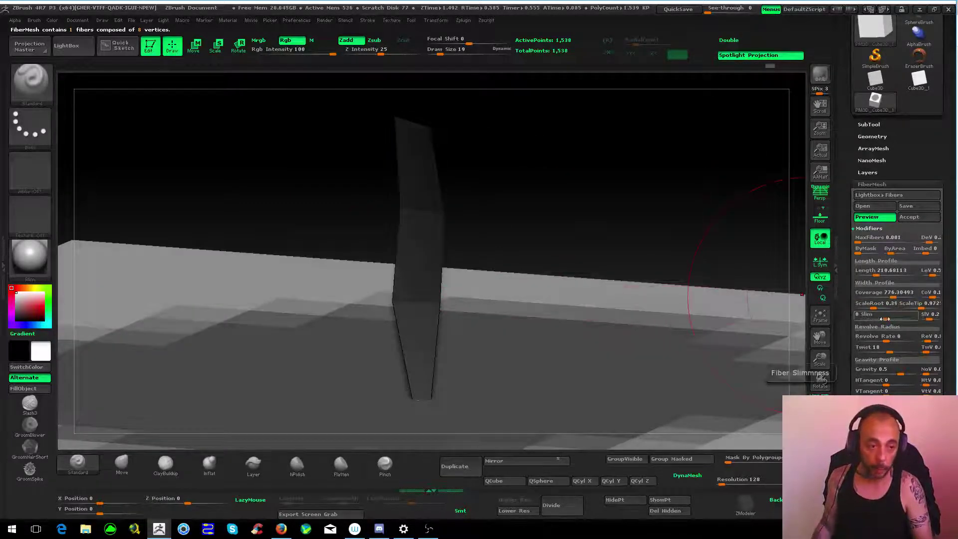
pyautogui.moveTo(879, 316)
pyautogui.mouseDown()
pyautogui.moveTo(865, 318)
pyautogui.moveTo(893, 318)
pyautogui.moveTo(885, 318)
pyautogui.mouseUp()
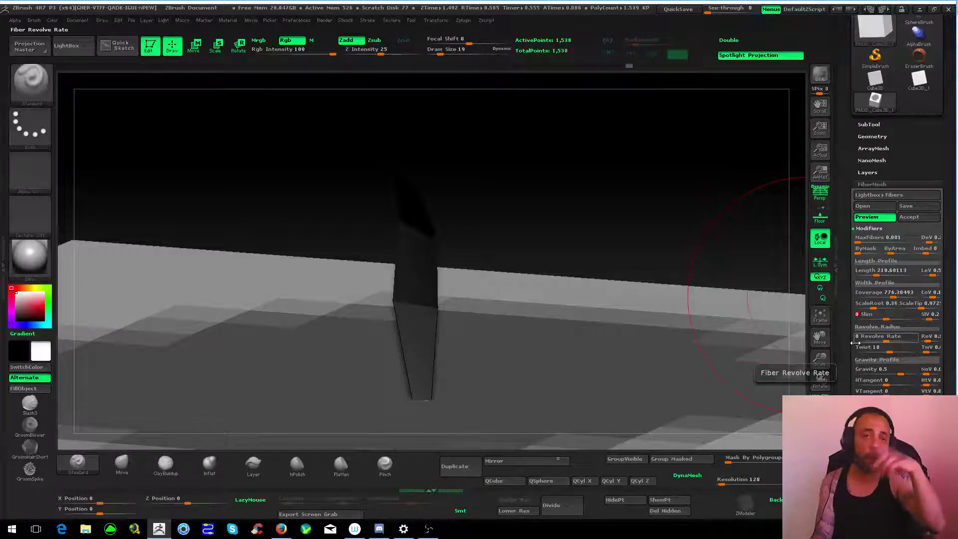
# - Scroll the FiberMesh panel to Color Profile, Profile and Segments while orbiting around the blade
pyautogui.moveTo(538, 215); pyautogui.dragTo(562, 231)
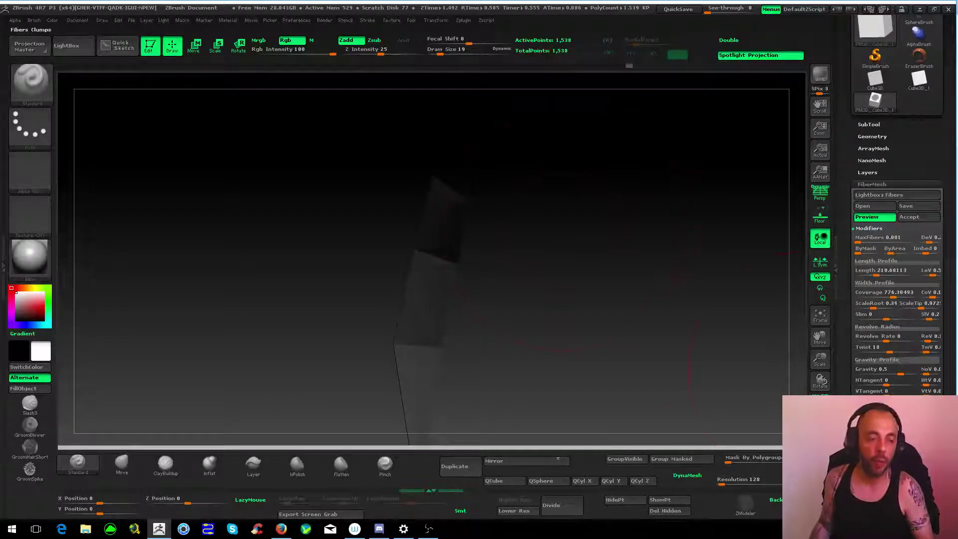
pyautogui.scroll(-2, 931, 316)
pyautogui.scroll(-3, 931, 316)
pyautogui.scroll(-2, 931, 315)
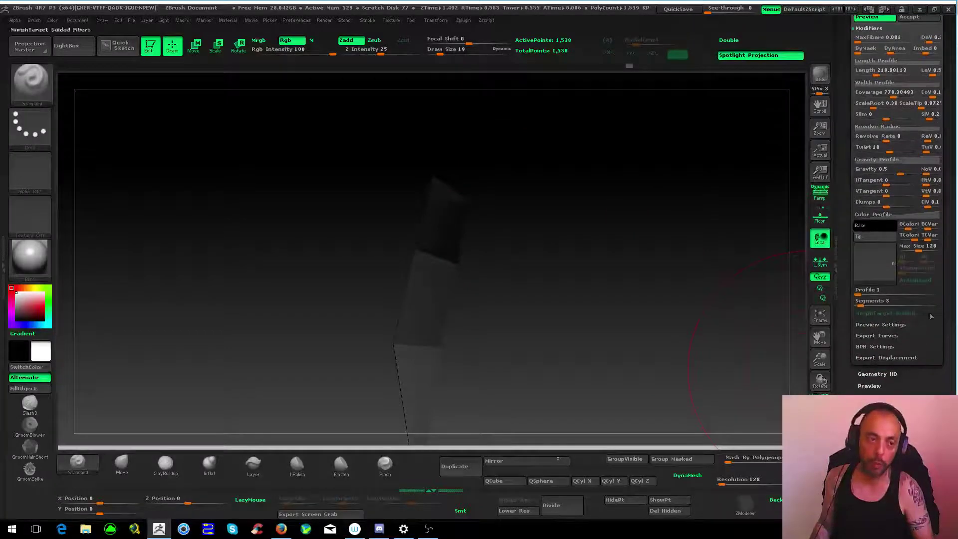
pyautogui.moveTo(491, 242); pyautogui.dragTo(619, 265)
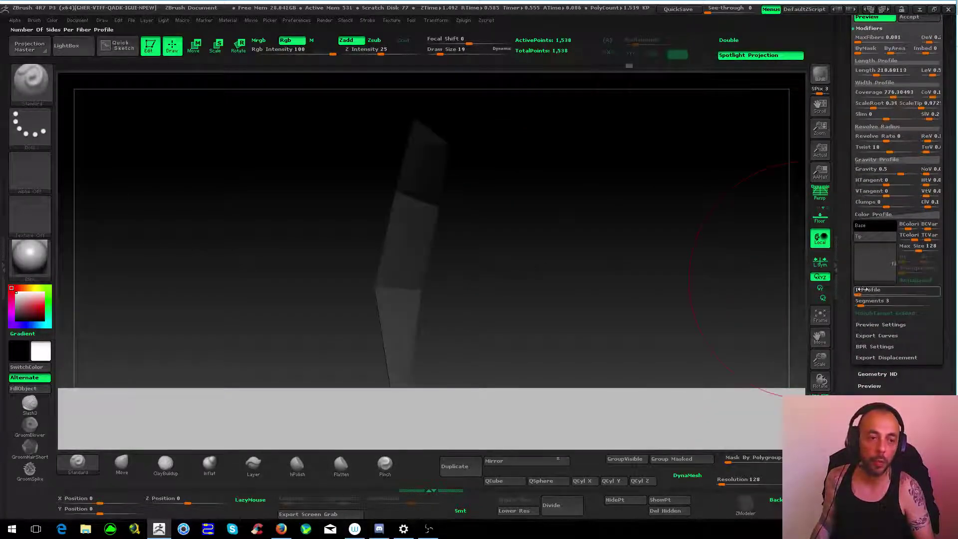
pyautogui.moveTo(712, 325); pyautogui.dragTo(595, 230)
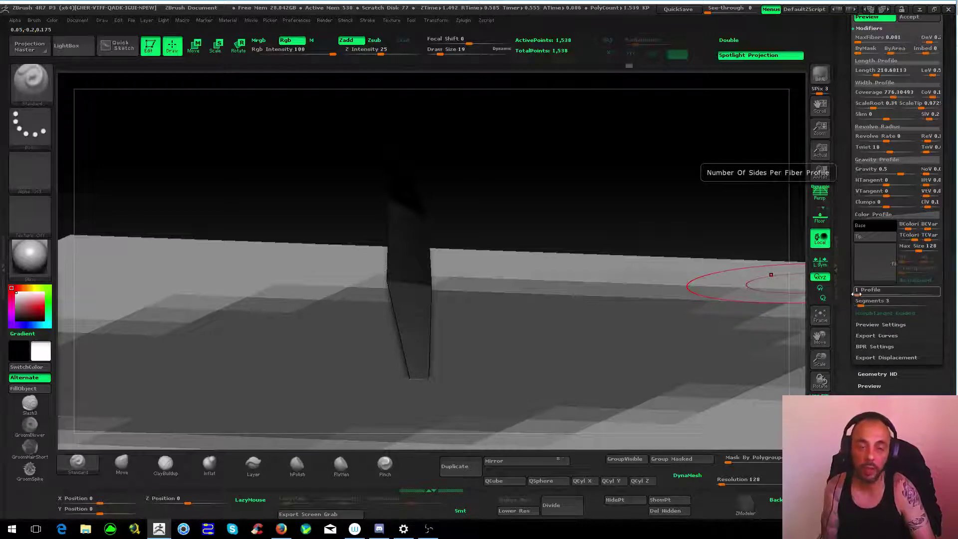
pyautogui.moveTo(599, 249)
pyautogui.mouseDown()
pyautogui.moveTo(443, 181)
pyautogui.moveTo(459, 214)
pyautogui.moveTo(472, 211)
pyautogui.mouseUp()
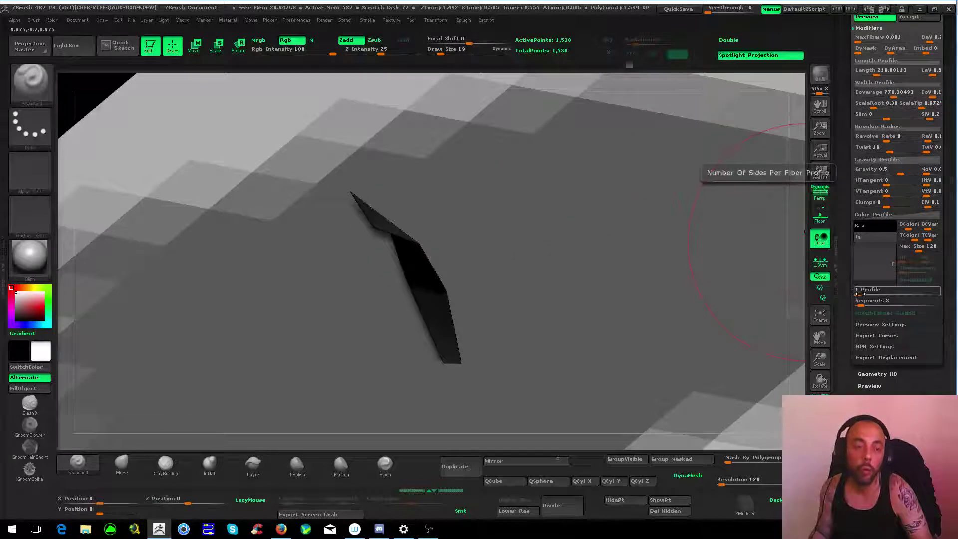
pyautogui.moveTo(859, 294); pyautogui.dragTo(867, 295)
pyautogui.moveTo(517, 297)
pyautogui.mouseDown()
pyautogui.moveTo(512, 247)
pyautogui.moveTo(524, 312)
pyautogui.mouseUp()
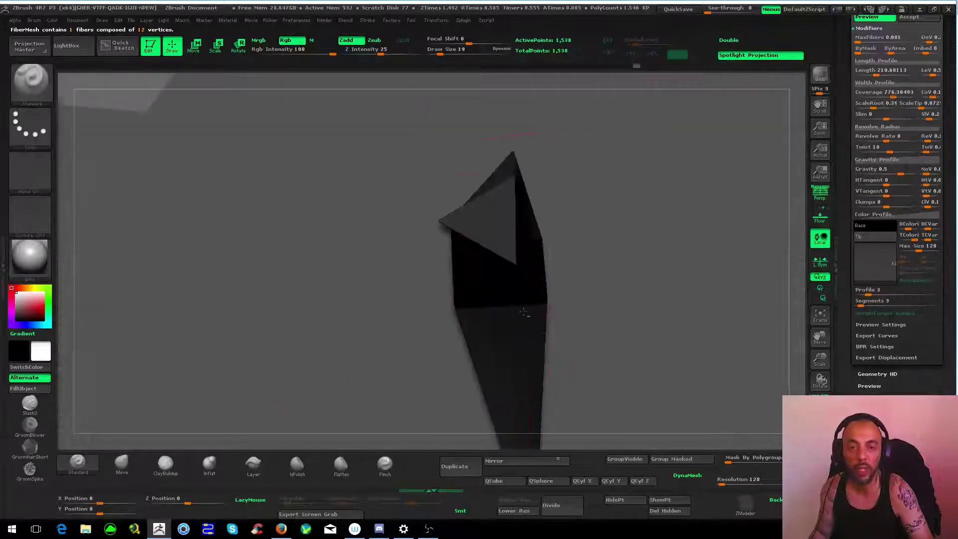
pyautogui.moveTo(544, 239); pyautogui.dragTo(422, 241)
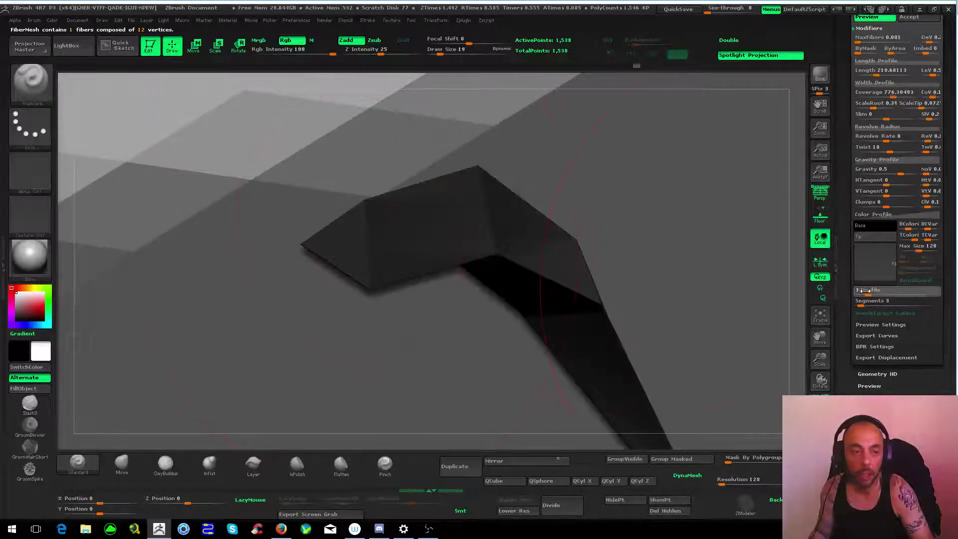
pyautogui.moveTo(892, 289); pyautogui.dragTo(867, 294)
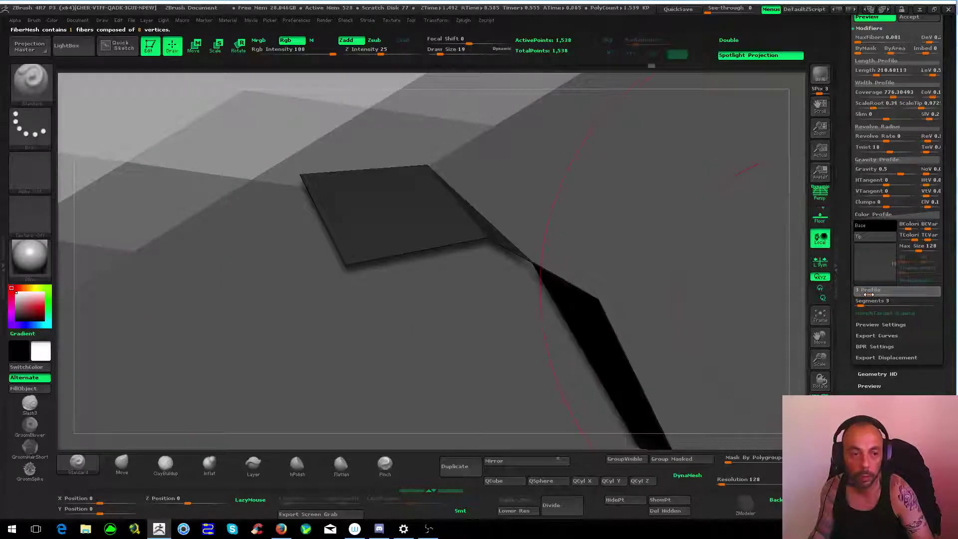
pyautogui.moveTo(549, 250)
pyautogui.mouseDown()
pyautogui.moveTo(667, 196)
pyautogui.moveTo(537, 269)
pyautogui.moveTo(438, 267)
pyautogui.moveTo(455, 281)
pyautogui.mouseUp()
pyautogui.moveTo(621, 309)
pyautogui.mouseDown()
pyautogui.moveTo(524, 288)
pyautogui.moveTo(655, 320)
pyautogui.mouseUp()
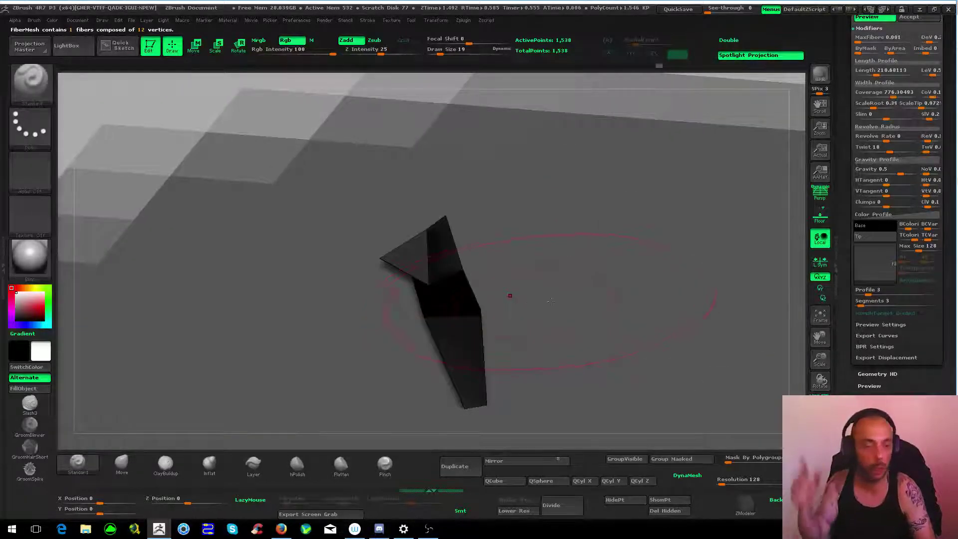
pyautogui.moveTo(613, 303)
pyautogui.mouseDown()
pyautogui.moveTo(631, 275)
pyautogui.moveTo(480, 305)
pyautogui.moveTo(547, 274)
pyautogui.moveTo(387, 247)
pyautogui.moveTo(422, 186)
pyautogui.mouseUp()
# - Set fiber Segments to 8, Gravity to 0, and Length to about 384.7
pyautogui.moveTo(879, 301); pyautogui.dragTo(873, 306)
pyautogui.moveTo(629, 137)
pyautogui.mouseDown()
pyautogui.moveTo(578, 185)
pyautogui.moveTo(862, 100)
pyautogui.mouseUp()
pyautogui.moveTo(887, 170); pyautogui.dragTo(883, 172)
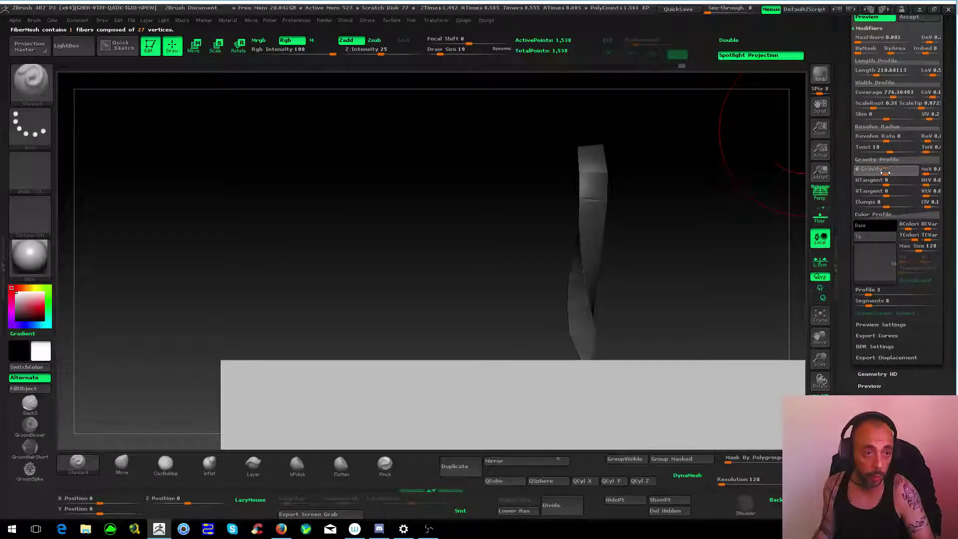
pyautogui.press('f')
pyautogui.moveTo(450, 328); pyautogui.dragTo(516, 316)
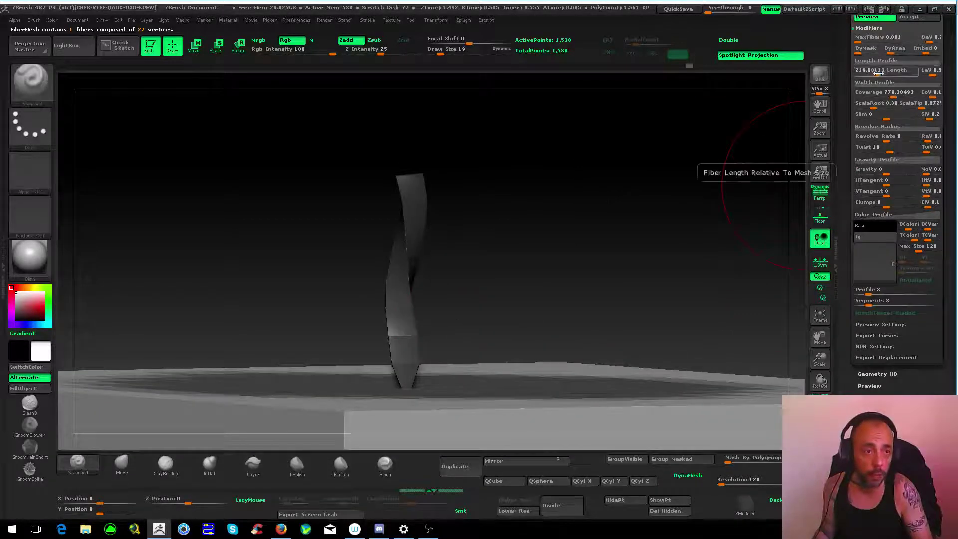
pyautogui.moveTo(891, 67); pyautogui.dragTo(900, 67)
pyautogui.moveTo(657, 241)
pyautogui.mouseDown()
pyautogui.moveTo(572, 183)
pyautogui.moveTo(708, 299)
pyautogui.mouseUp()
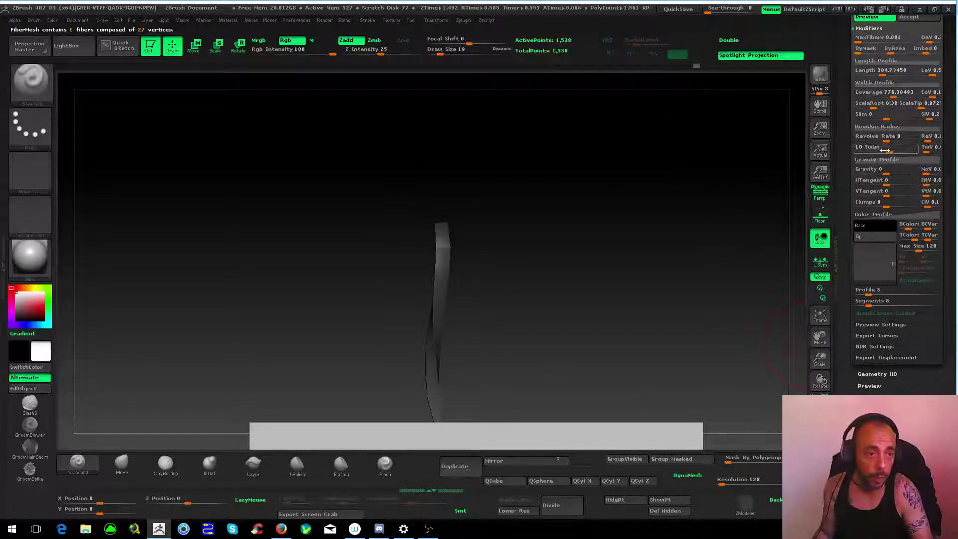
# - Set Twist to 0 and Revolve Rate to about 120.6 to give the fiber a zigzag
pyautogui.moveTo(879, 149); pyautogui.dragTo(881, 151)
pyautogui.press('Return')
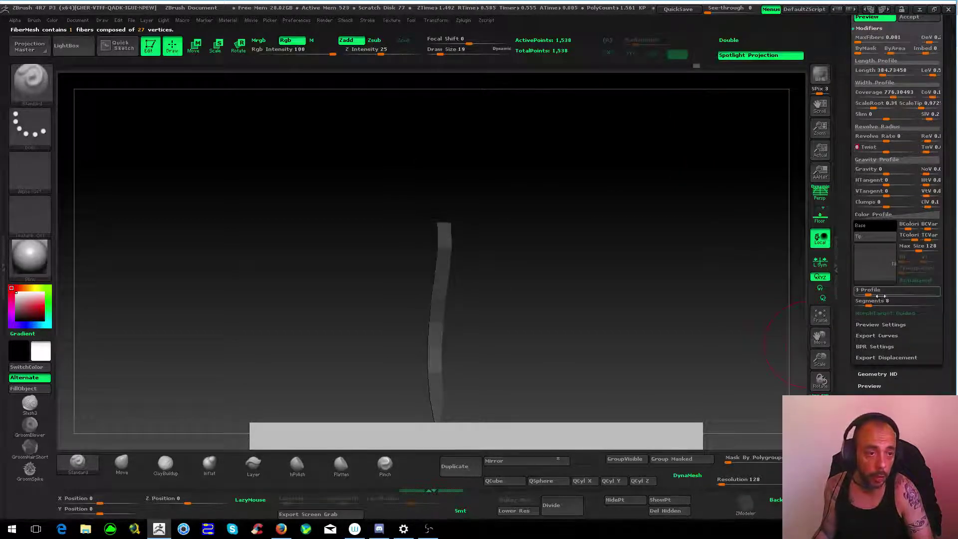
pyautogui.moveTo(689, 270)
pyautogui.mouseDown()
pyautogui.moveTo(573, 250)
pyautogui.moveTo(644, 240)
pyautogui.mouseUp()
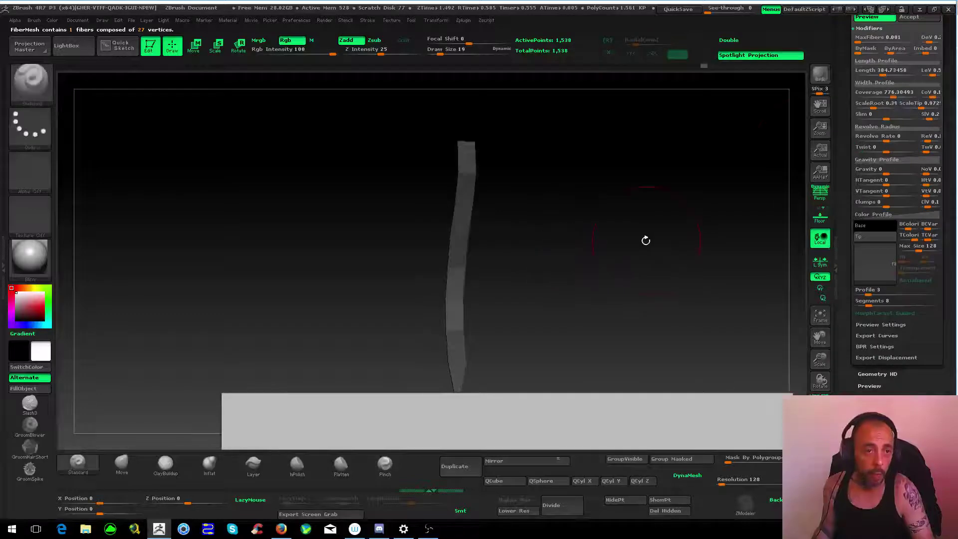
pyautogui.click(889, 136)
pyautogui.moveTo(890, 136); pyautogui.dragTo(907, 140)
pyautogui.moveTo(609, 165)
pyautogui.mouseDown()
pyautogui.moveTo(582, 172)
pyautogui.moveTo(579, 188)
pyautogui.moveTo(616, 188)
pyautogui.mouseUp()
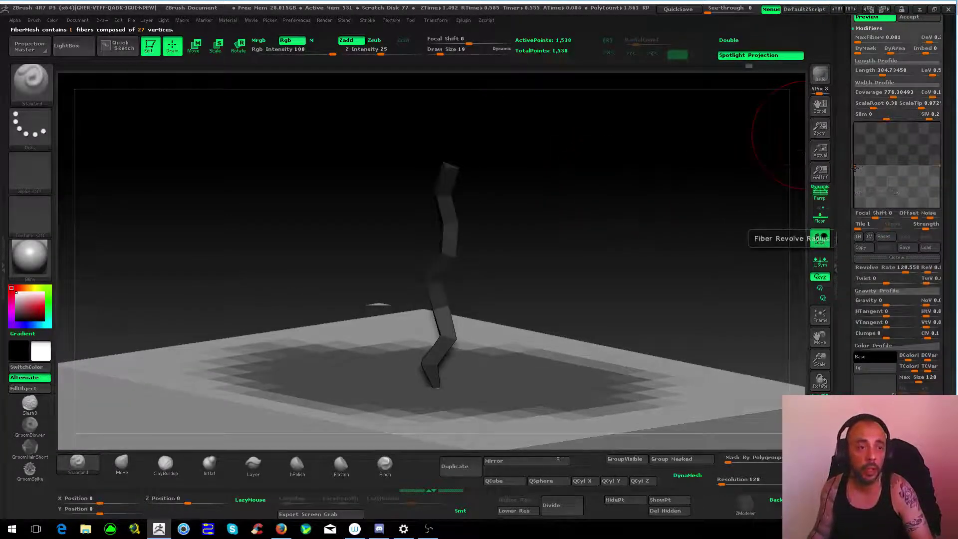
# - Reshape the Revolve Radius curve by raising and lowering its start, middle and end points
pyautogui.moveTo(855, 168); pyautogui.dragTo(853, 136)
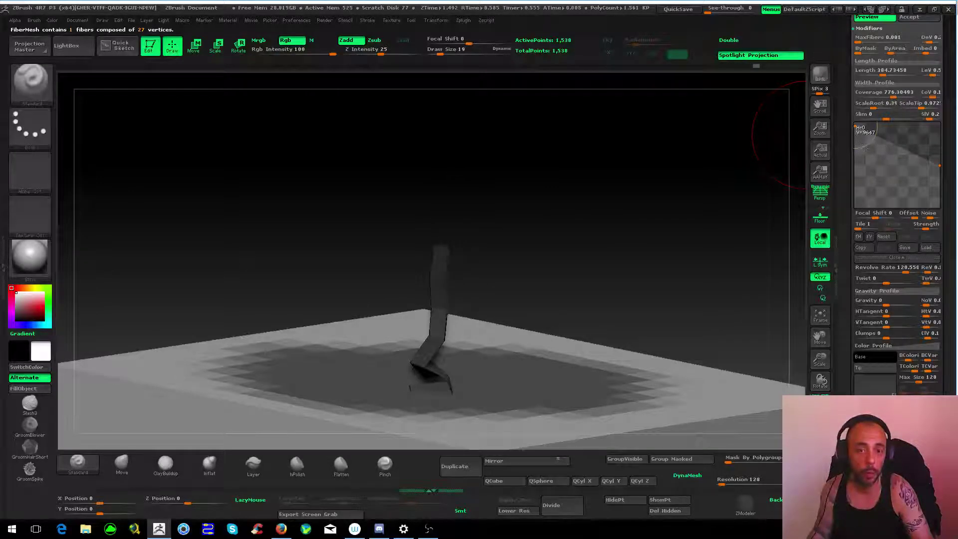
pyautogui.moveTo(854, 126)
pyautogui.mouseDown()
pyautogui.moveTo(854, 152)
pyautogui.moveTo(881, 185)
pyautogui.mouseUp()
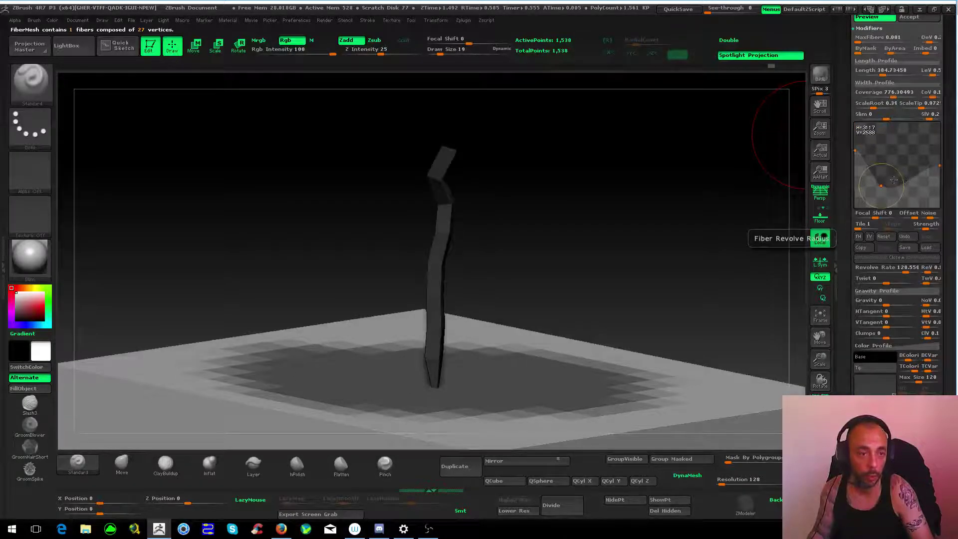
pyautogui.moveTo(882, 181); pyautogui.dragTo(881, 136)
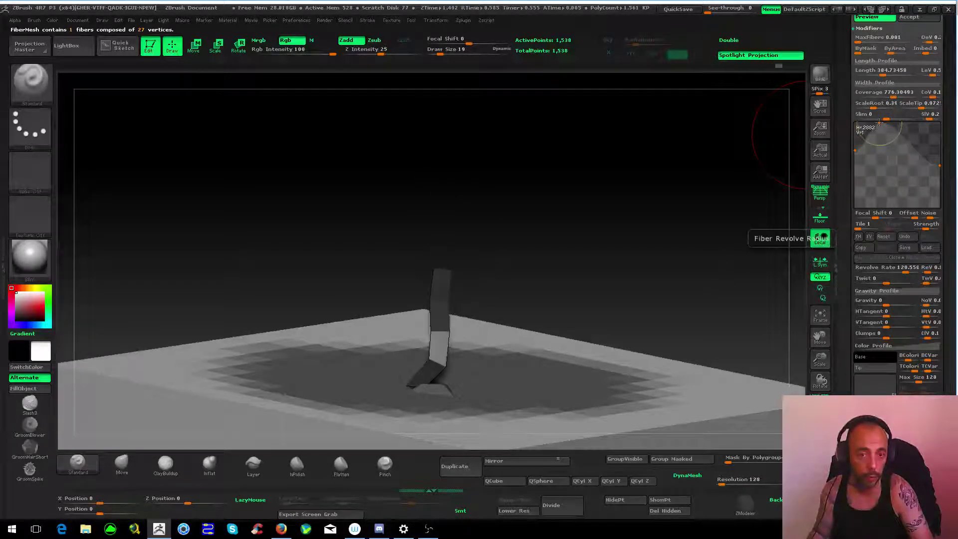
pyautogui.moveTo(915, 156)
pyautogui.mouseDown()
pyautogui.moveTo(921, 167)
pyautogui.moveTo(927, 135)
pyautogui.mouseUp()
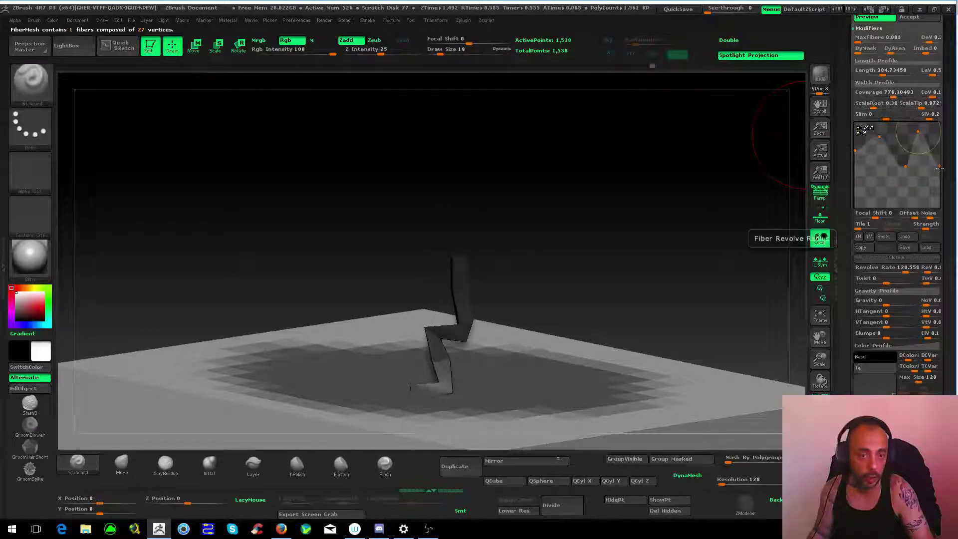
pyautogui.moveTo(446, 224); pyautogui.dragTo(773, 148)
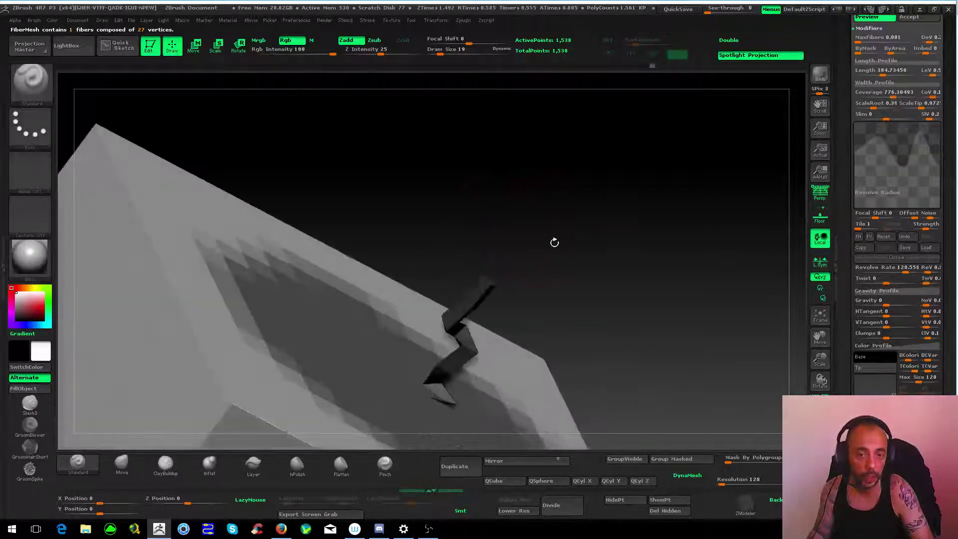
pyautogui.scroll(5, 898, 225)
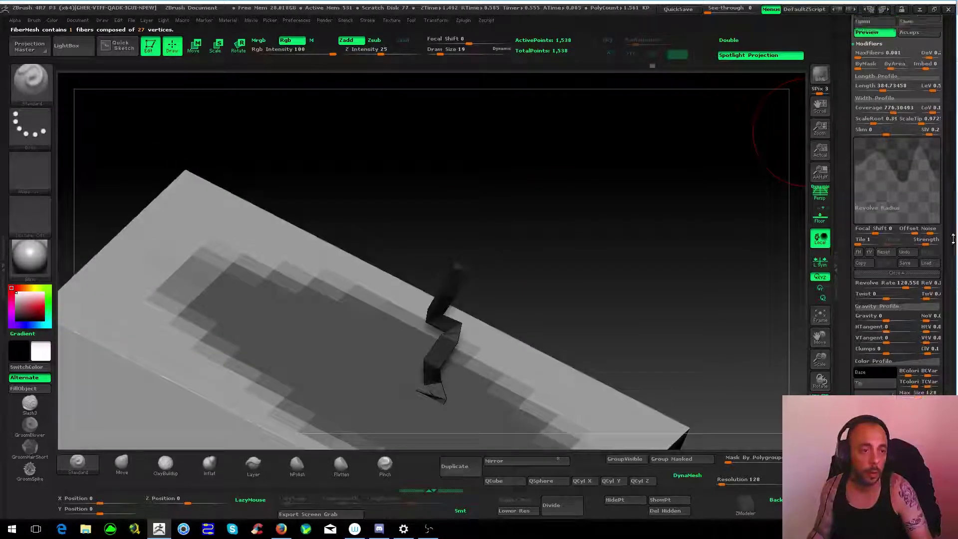
# - Lengthen fibers to about 690.8, raise MaxFibers to 0.03984 for 40 fibers, and reshape the Revolve Radius curve
pyautogui.moveTo(881, 198)
pyautogui.mouseDown()
pyautogui.moveTo(891, 199)
pyautogui.moveTo(874, 215)
pyautogui.mouseUp()
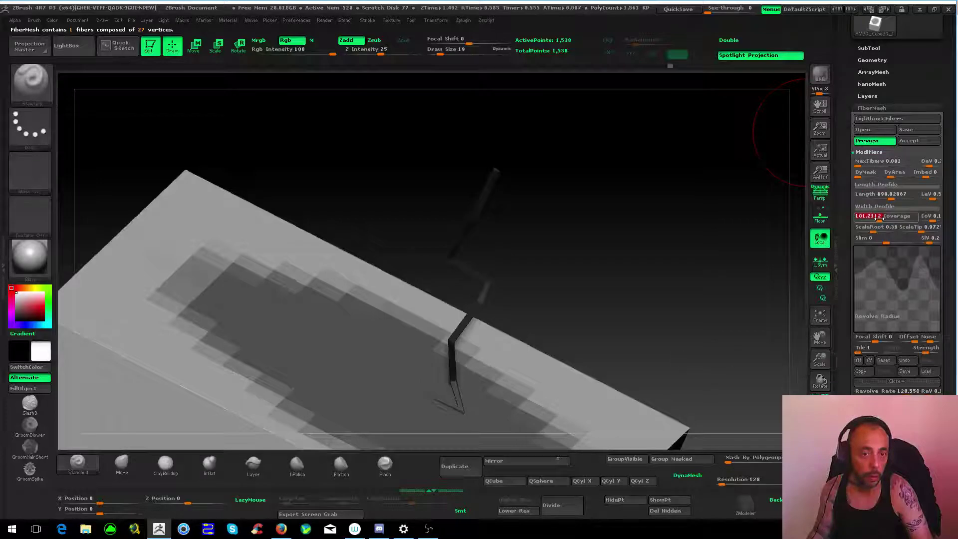
pyautogui.moveTo(879, 162)
pyautogui.mouseDown()
pyautogui.moveTo(862, 165)
pyautogui.moveTo(871, 160)
pyautogui.mouseUp()
pyautogui.moveTo(513, 178)
pyautogui.mouseDown()
pyautogui.moveTo(554, 177)
pyautogui.moveTo(531, 257)
pyautogui.moveTo(431, 276)
pyautogui.moveTo(513, 279)
pyautogui.moveTo(608, 265)
pyautogui.mouseUp()
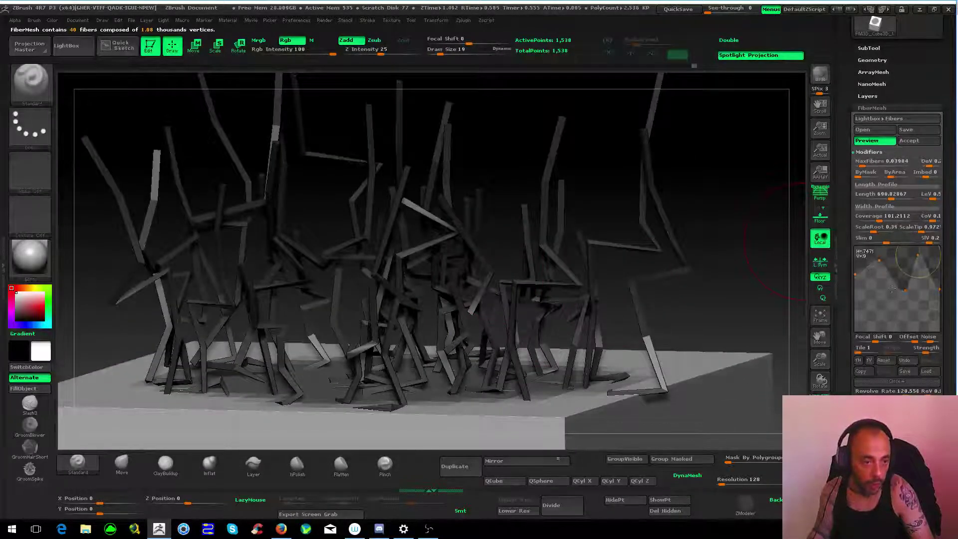
pyautogui.moveTo(877, 283); pyautogui.dragTo(856, 273)
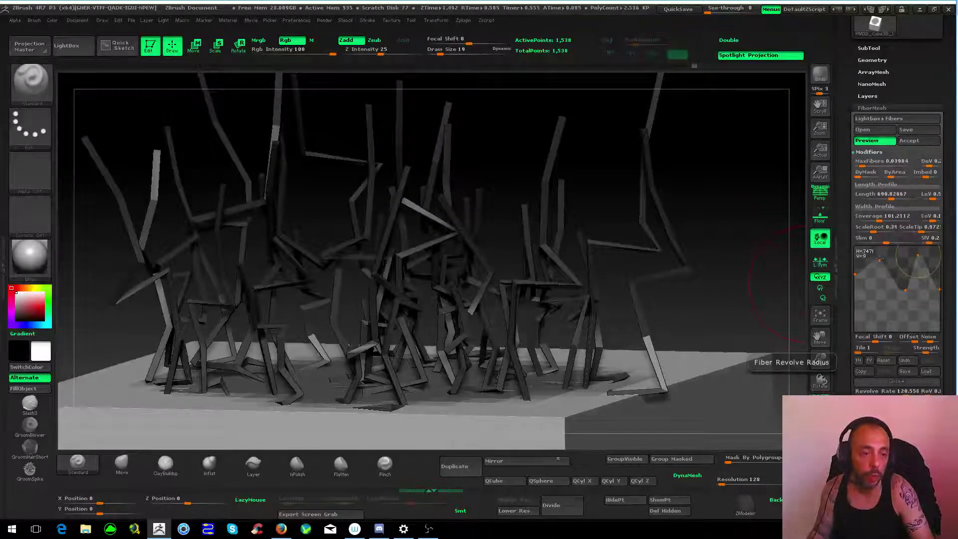
pyautogui.moveTo(907, 290)
pyautogui.mouseDown()
pyautogui.moveTo(901, 263)
pyautogui.moveTo(933, 279)
pyautogui.moveTo(939, 258)
pyautogui.mouseUp()
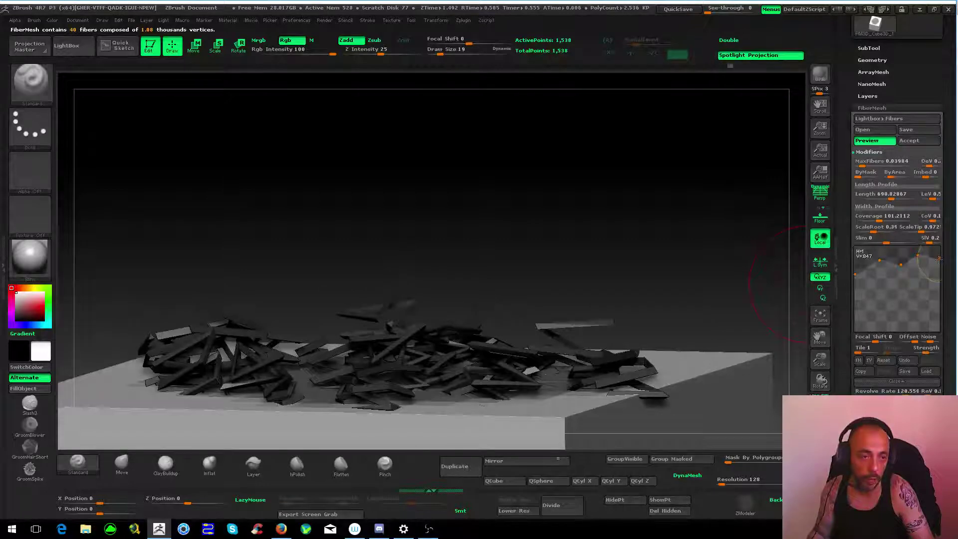
# - Raise fiber Segments from 8 to 20, then to 30, and adjust a Revolve Radius curve point
pyautogui.moveTo(593, 228); pyautogui.dragTo(601, 250)
pyautogui.moveTo(485, 220); pyautogui.dragTo(508, 196)
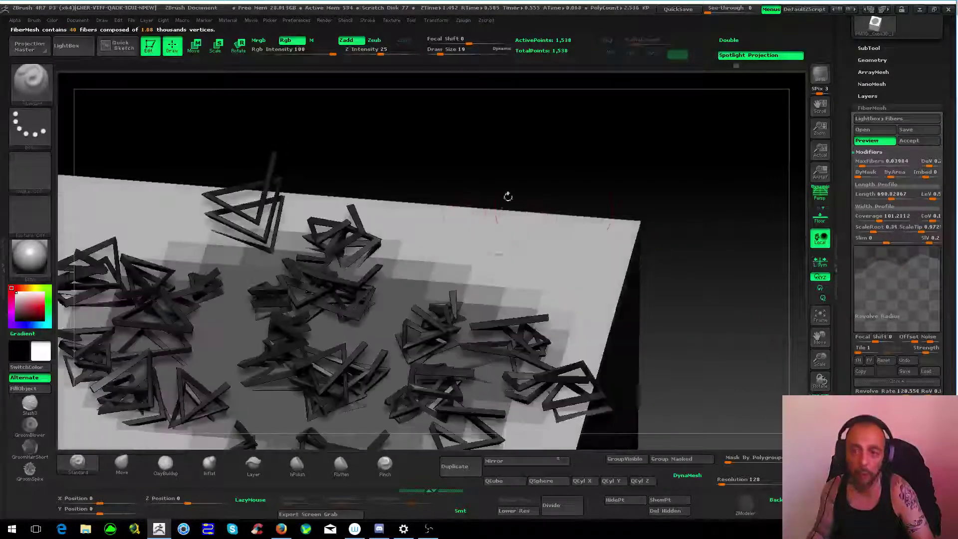
pyautogui.moveTo(472, 245)
pyautogui.mouseDown()
pyautogui.moveTo(705, 291)
pyautogui.moveTo(780, 186)
pyautogui.mouseUp()
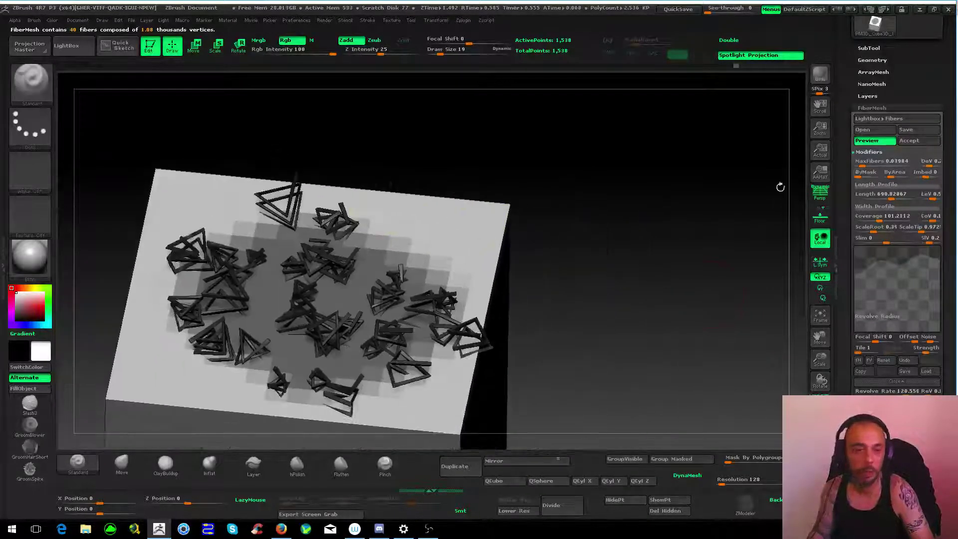
pyautogui.scroll(-5, 940, 324)
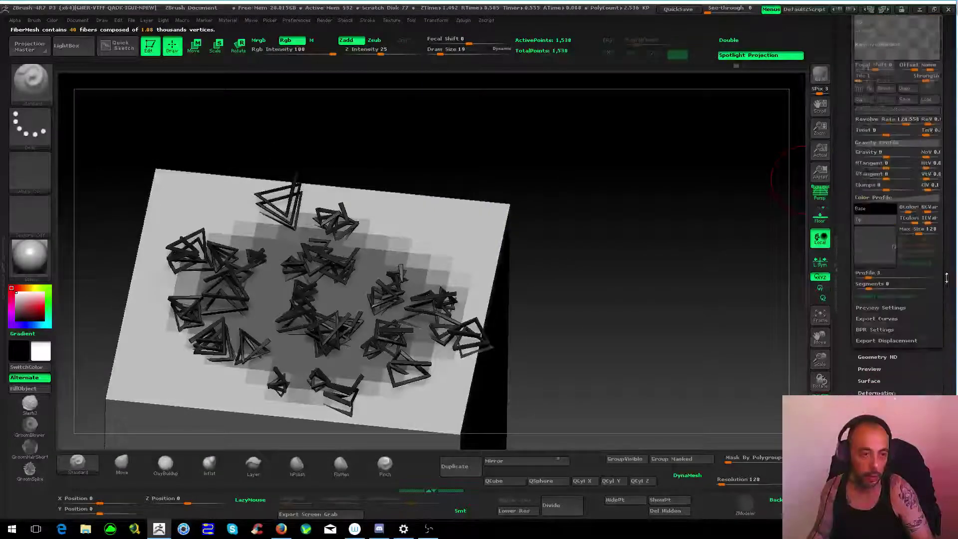
pyautogui.moveTo(866, 286); pyautogui.dragTo(887, 285)
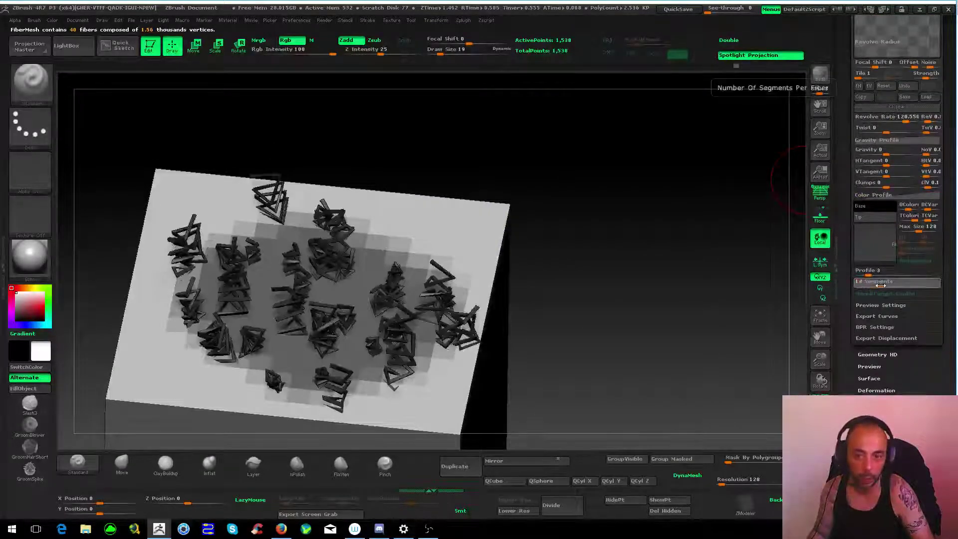
pyautogui.moveTo(649, 224)
pyautogui.mouseDown()
pyautogui.moveTo(349, 199)
pyautogui.moveTo(381, 193)
pyautogui.moveTo(422, 152)
pyautogui.moveTo(493, 136)
pyautogui.mouseUp()
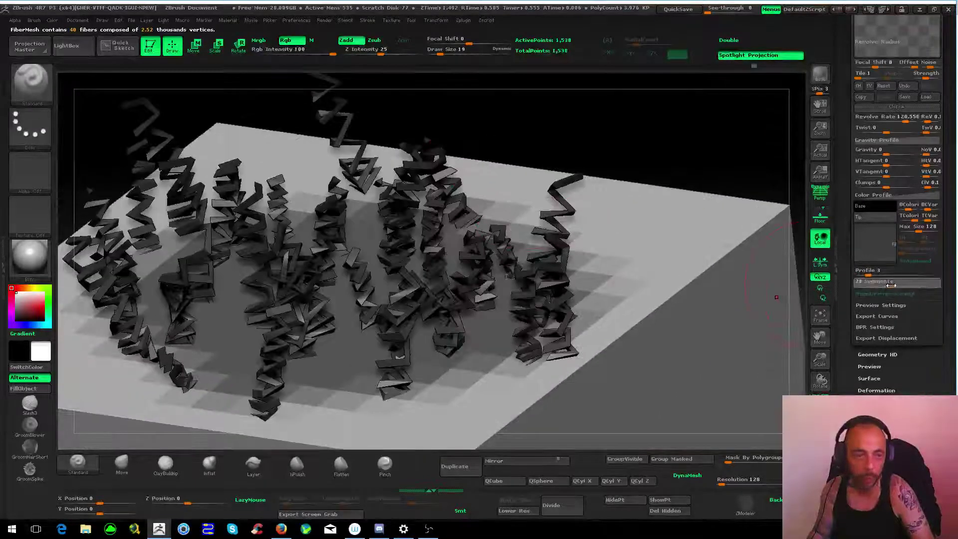
pyautogui.moveTo(887, 286); pyautogui.dragTo(904, 286)
pyautogui.moveTo(368, 202)
pyautogui.mouseDown()
pyautogui.moveTo(383, 243)
pyautogui.moveTo(601, 269)
pyautogui.mouseUp()
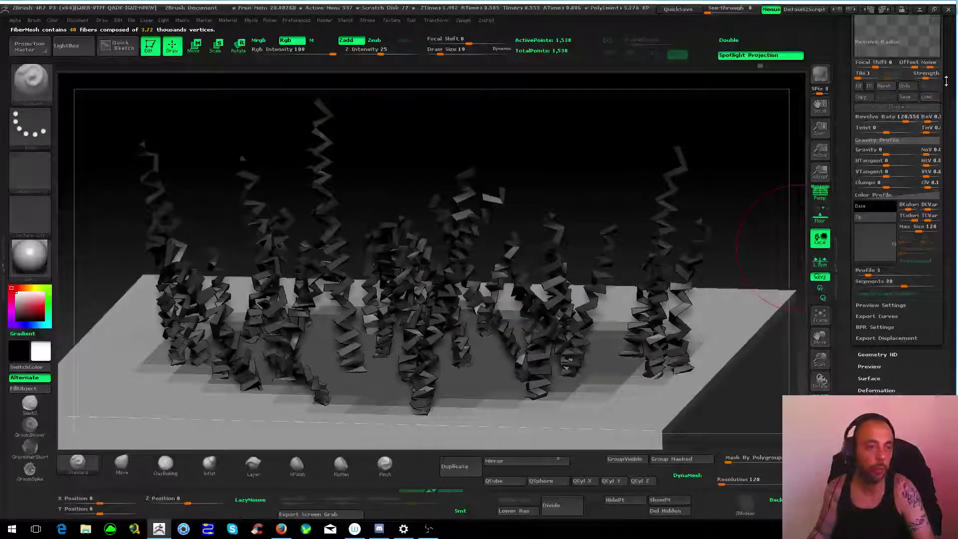
pyautogui.scroll(5, 893, 225)
pyautogui.moveTo(881, 158)
pyautogui.mouseDown()
pyautogui.moveTo(938, 178)
pyautogui.moveTo(940, 159)
pyautogui.moveTo(906, 154)
pyautogui.moveTo(880, 200)
pyautogui.mouseUp()
pyautogui.moveTo(896, 187)
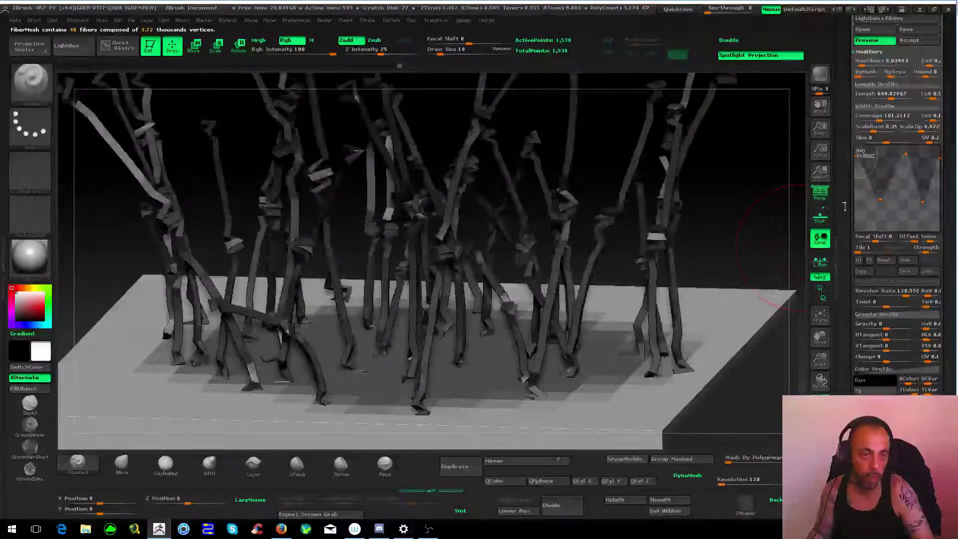
# - Reset the Revolve Radius curve to default so the 40 fibers become thin wavy strands
pyautogui.moveTo(631, 250); pyautogui.dragTo(631, 219)
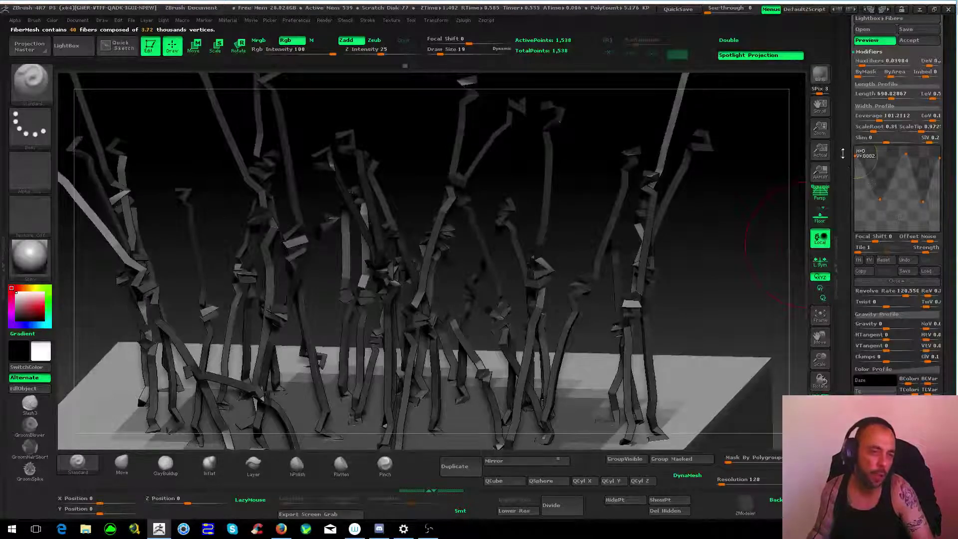
pyautogui.moveTo(631, 220); pyautogui.dragTo(628, 143)
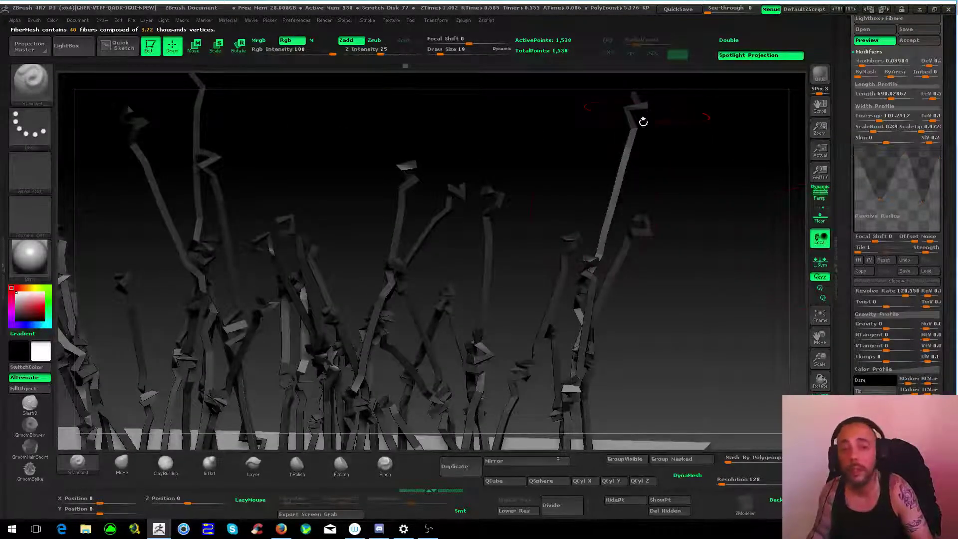
pyautogui.moveTo(624, 149); pyautogui.dragTo(554, 306)
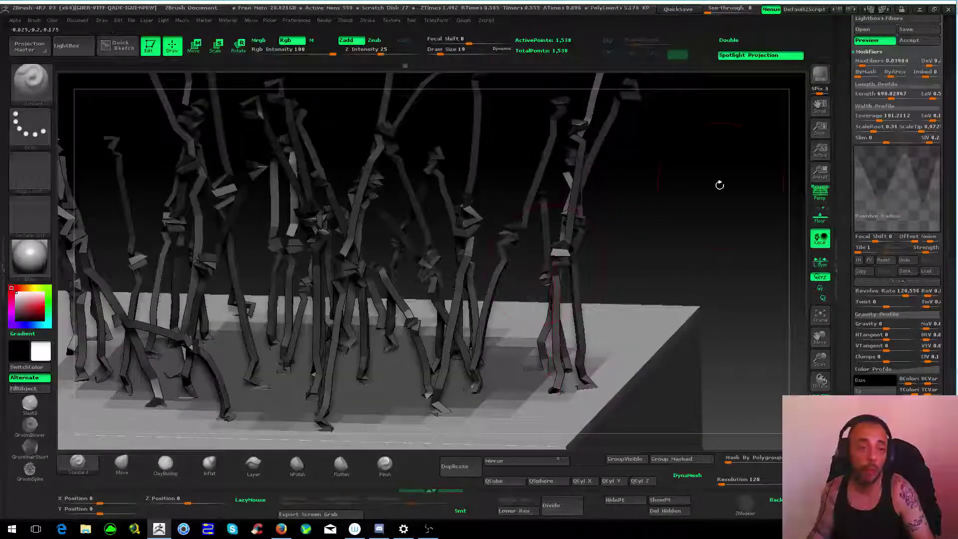
pyautogui.moveTo(719, 184)
pyautogui.mouseDown()
pyautogui.moveTo(876, 192)
pyautogui.moveTo(882, 176)
pyautogui.mouseUp()
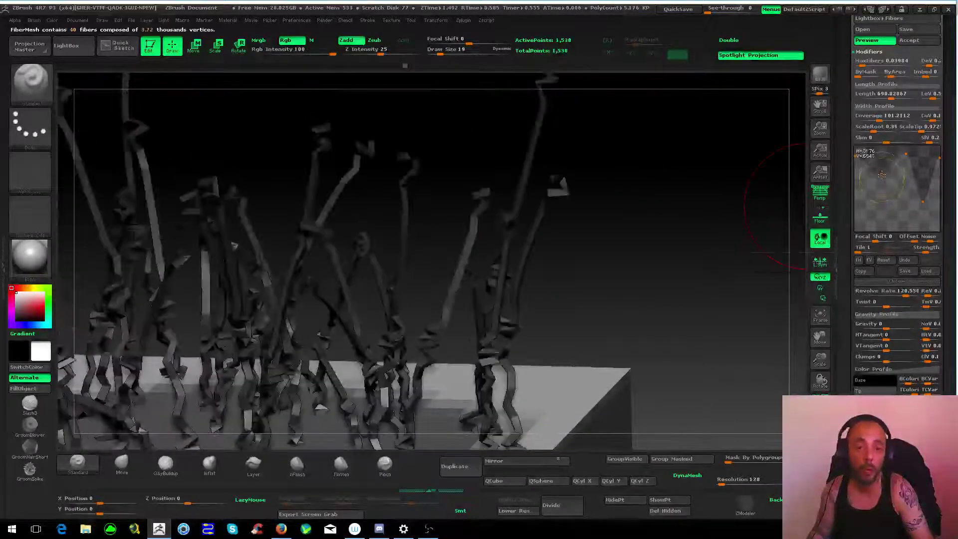
pyautogui.moveTo(922, 201)
pyautogui.mouseDown()
pyautogui.moveTo(923, 171)
pyautogui.moveTo(878, 172)
pyautogui.mouseUp()
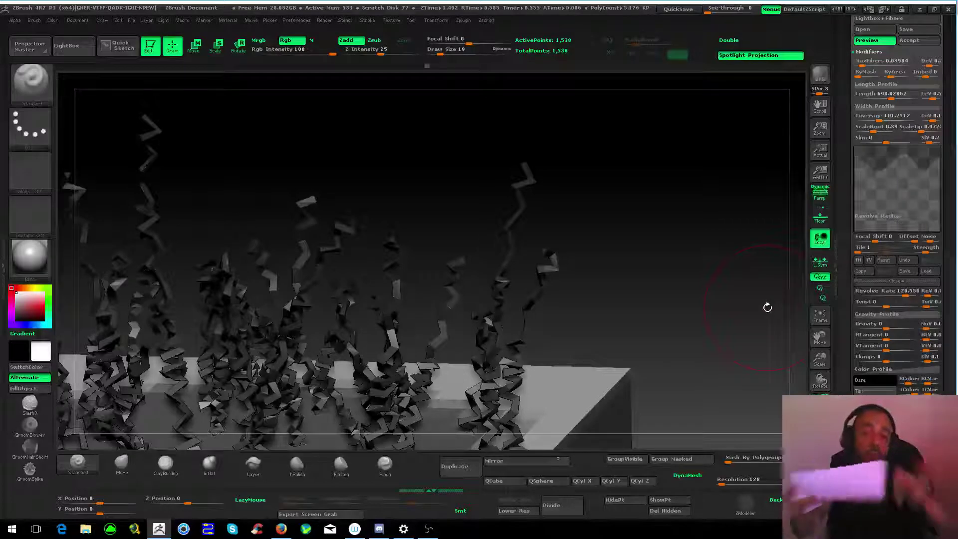
pyautogui.click(893, 260)
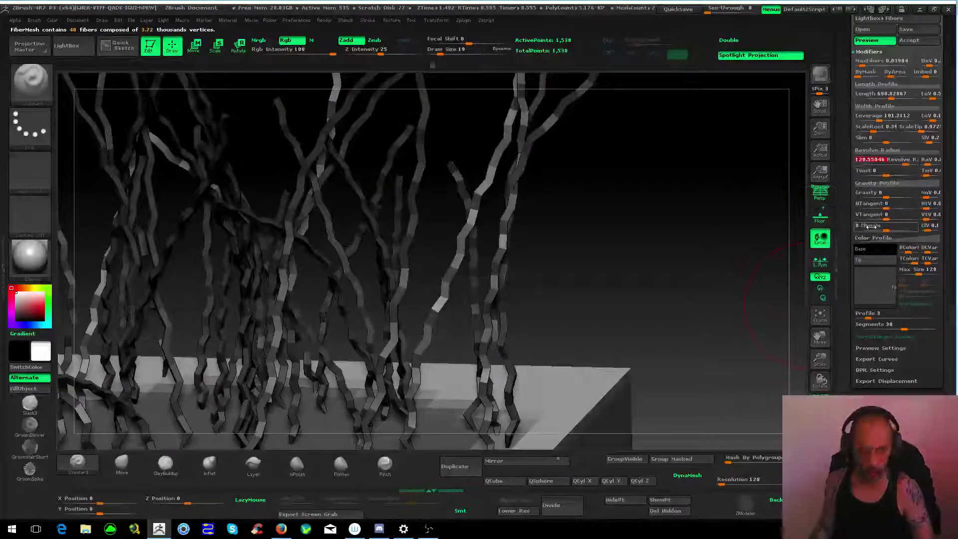
# - Set Revolve Rate to 0 and MaxFibers to 0.001, leaving a single strand
pyautogui.write('0')
pyautogui.press('Return')
pyautogui.moveTo(603, 173); pyautogui.dragTo(695, 204)
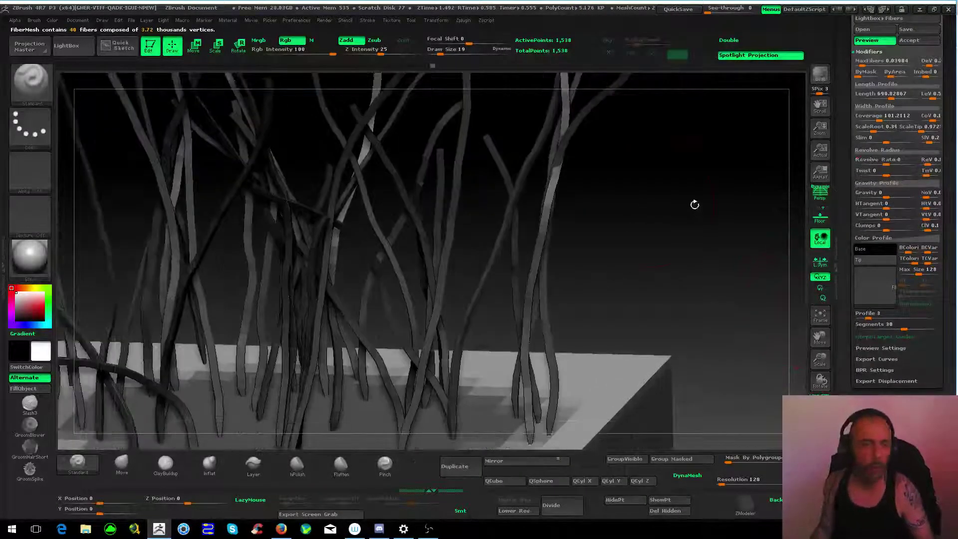
pyautogui.press('Tab')
pyautogui.write('0.001')
pyautogui.press('Return')
pyautogui.moveTo(498, 220)
pyautogui.mouseDown()
pyautogui.moveTo(469, 213)
pyautogui.moveTo(450, 186)
pyautogui.moveTo(508, 271)
pyautogui.moveTo(520, 250)
pyautogui.moveTo(588, 295)
pyautogui.moveTo(648, 260)
pyautogui.mouseUp()
# - Twist the strand to about 61, trying a red main colour before reverting to white
pyautogui.moveTo(876, 170); pyautogui.dragTo(855, 197)
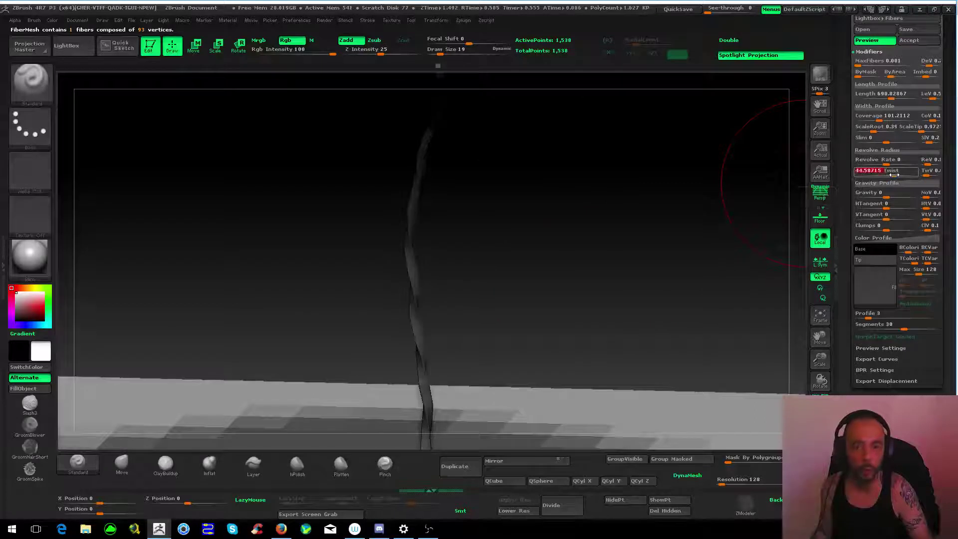
pyautogui.moveTo(574, 239)
pyautogui.mouseDown()
pyautogui.moveTo(511, 272)
pyautogui.moveTo(517, 267)
pyautogui.mouseUp()
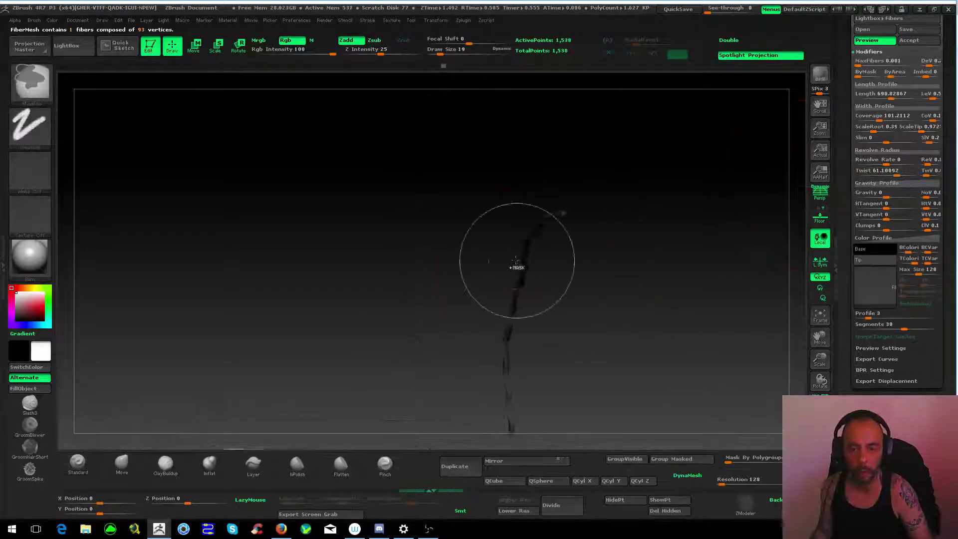
pyautogui.moveTo(631, 301)
pyautogui.mouseDown()
pyautogui.moveTo(474, 186)
pyautogui.moveTo(479, 228)
pyautogui.mouseUp()
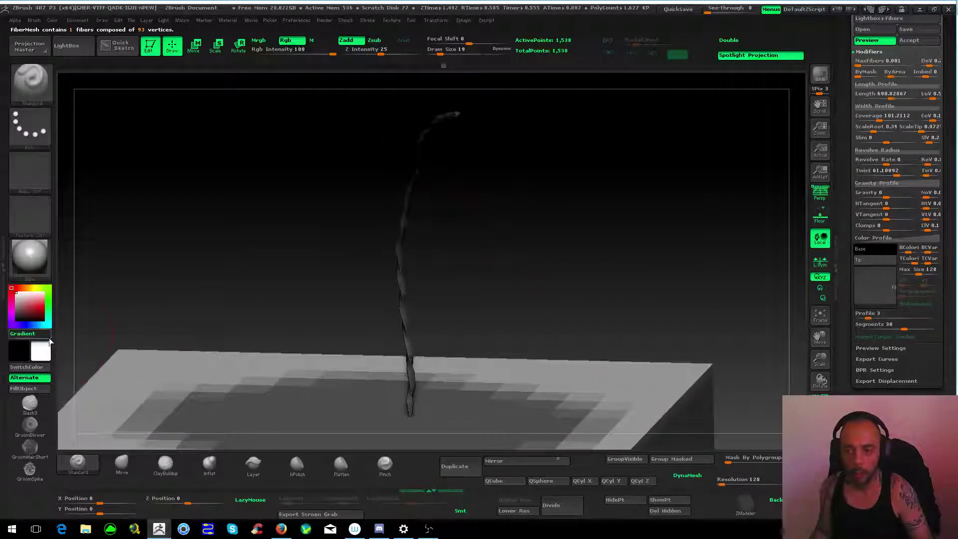
pyautogui.click(24, 307)
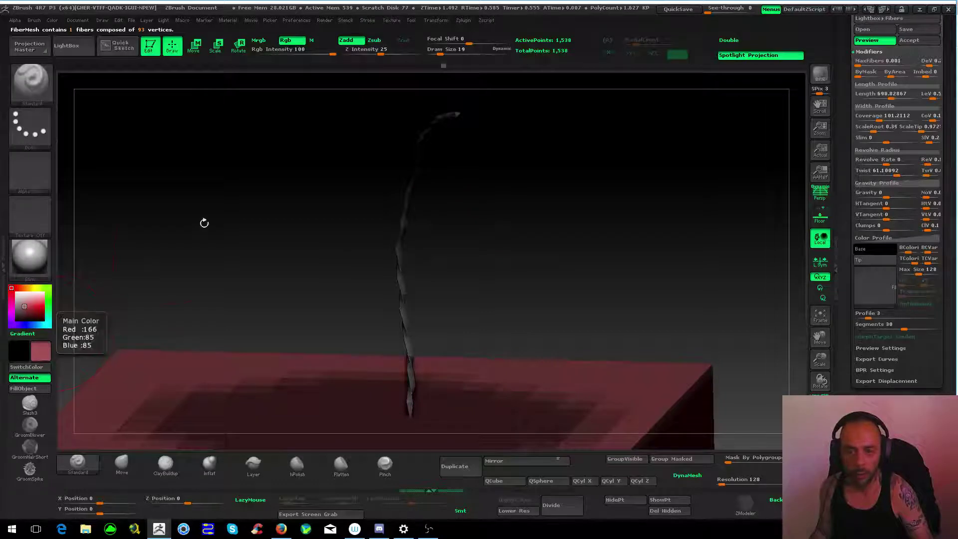
pyautogui.click(16, 293)
pyautogui.moveTo(488, 199)
pyautogui.mouseDown()
pyautogui.moveTo(439, 137)
pyautogui.moveTo(591, 275)
pyautogui.mouseUp()
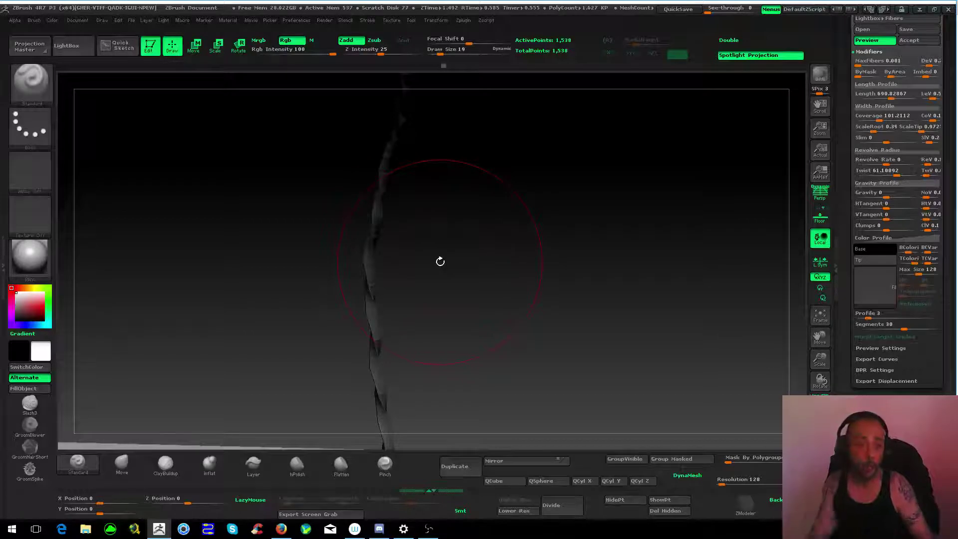
# - Drag the Revolve Radius curve's peak and valley points off to flatten it
pyautogui.click(883, 150)
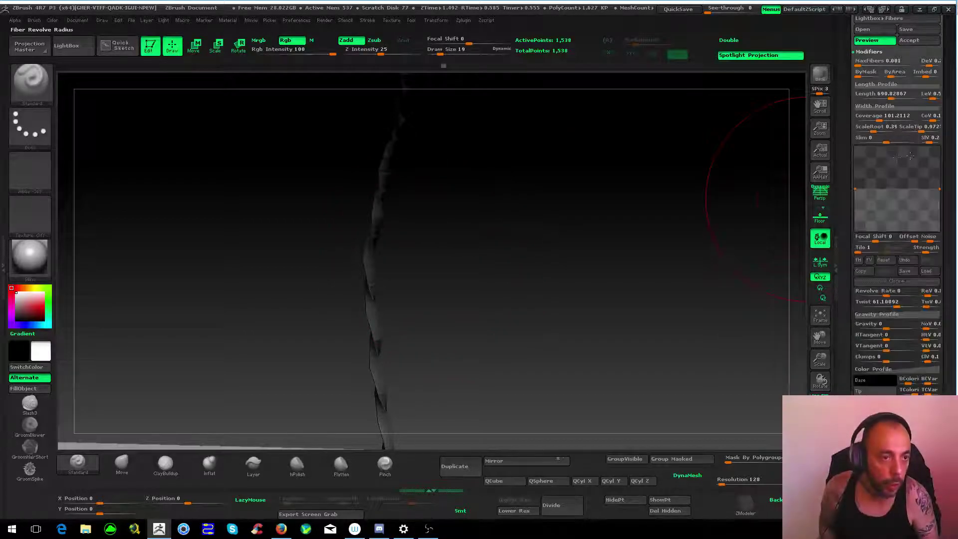
pyautogui.moveTo(909, 192)
pyautogui.mouseDown()
pyautogui.moveTo(871, 164)
pyautogui.moveTo(896, 200)
pyautogui.moveTo(911, 161)
pyautogui.mouseUp()
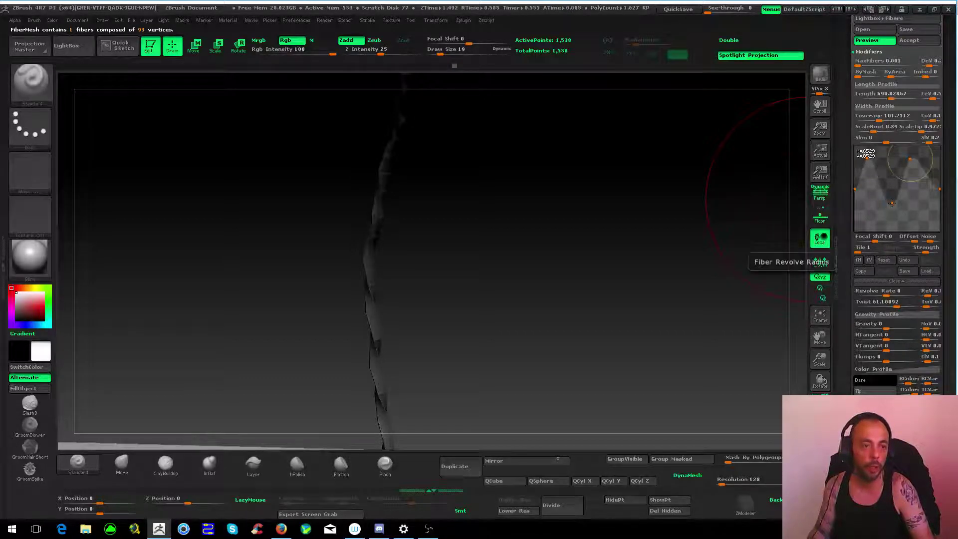
pyautogui.moveTo(893, 202); pyautogui.dragTo(893, 234)
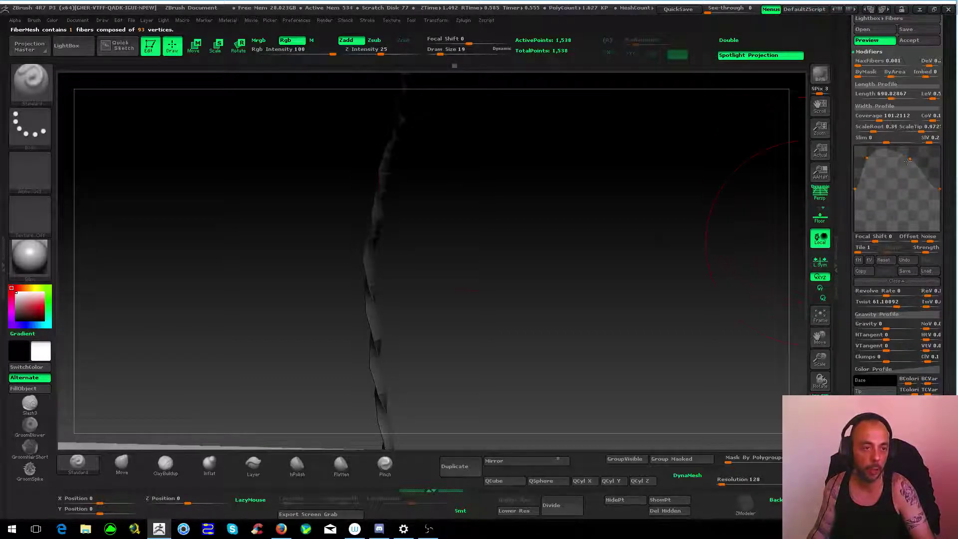
pyautogui.moveTo(908, 161); pyautogui.dragTo(563, 196)
pyautogui.moveTo(882, 161); pyautogui.dragTo(834, 183)
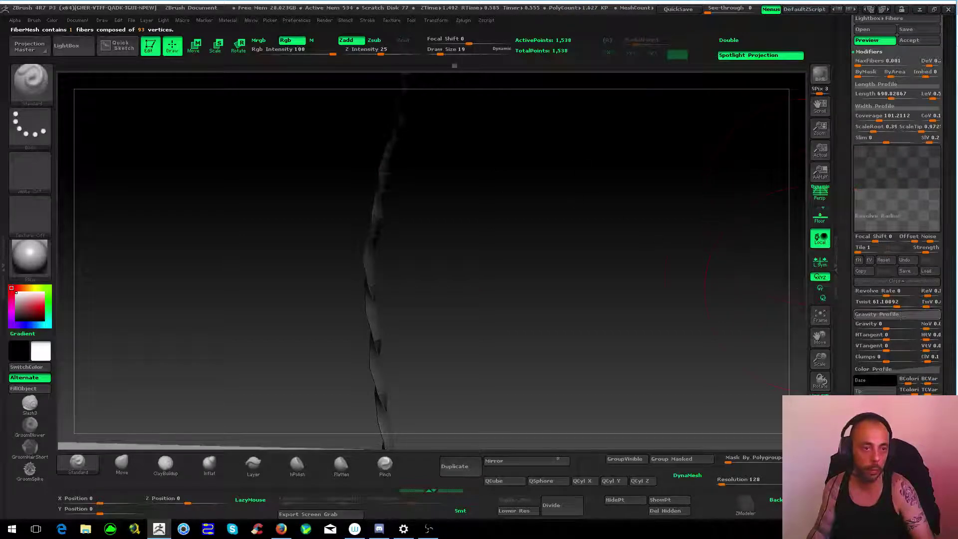
pyautogui.click(894, 281)
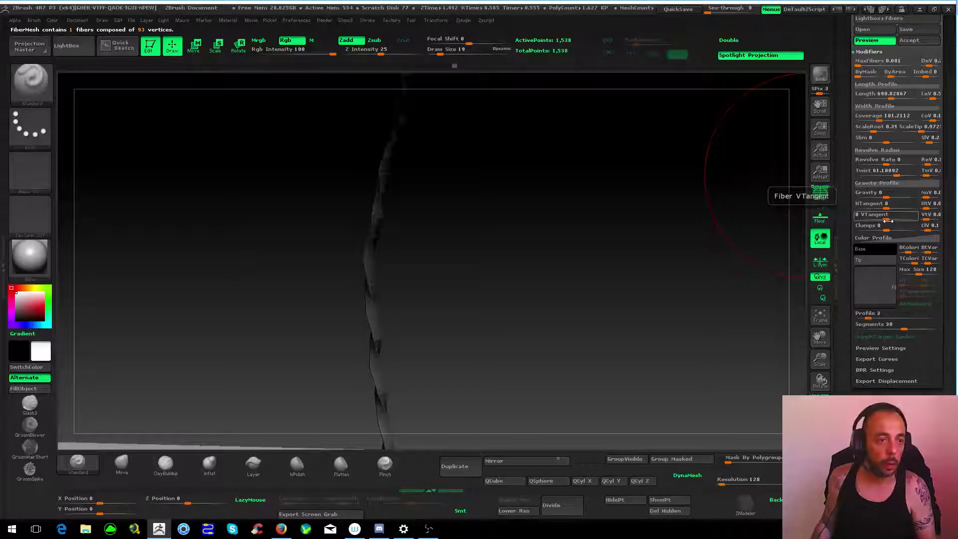
pyautogui.moveTo(870, 193)
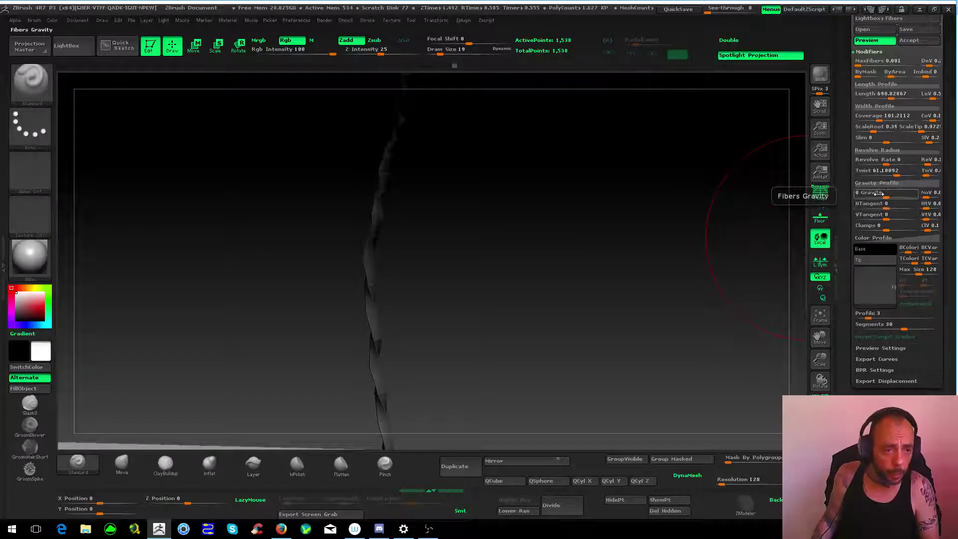
# - Check the Gravity Profile curve, then raise Gravity so the single strand droops
pyautogui.click(867, 184)
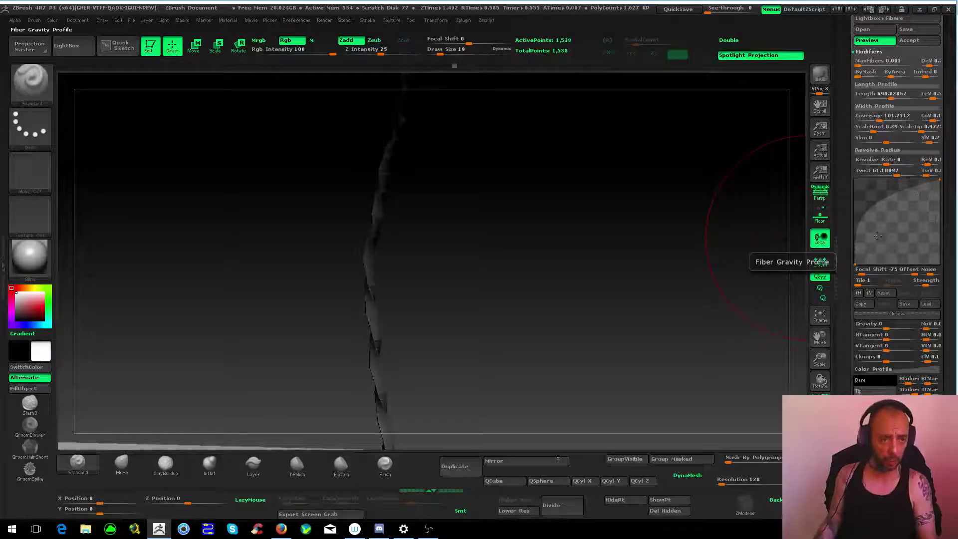
pyautogui.click(896, 314)
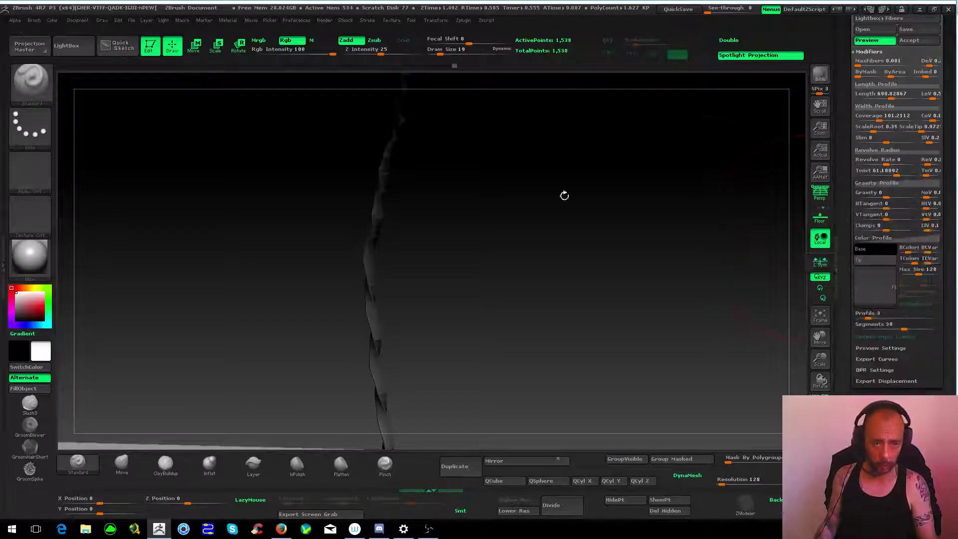
pyautogui.moveTo(505, 257); pyautogui.dragTo(469, 151)
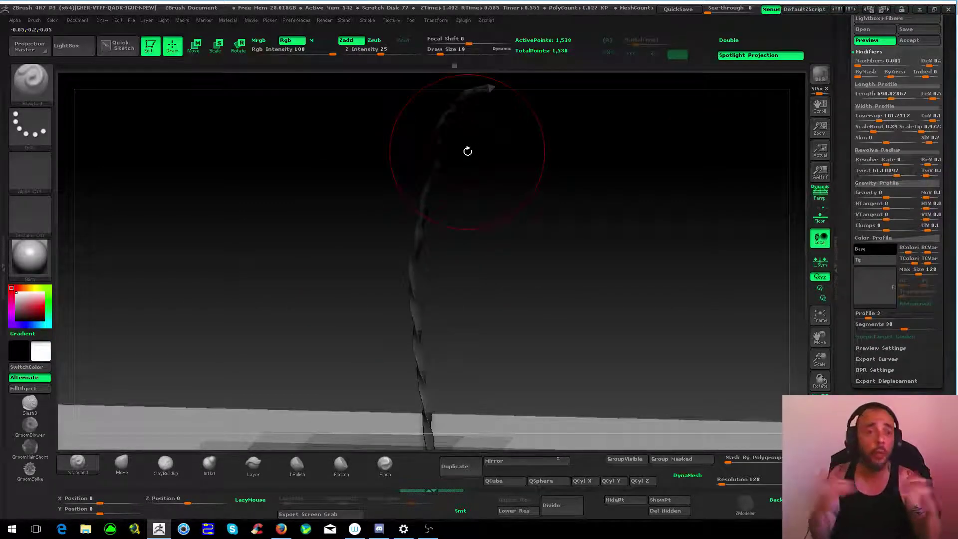
pyautogui.moveTo(468, 151)
pyautogui.mouseDown()
pyautogui.moveTo(347, 196)
pyautogui.moveTo(407, 214)
pyautogui.moveTo(394, 223)
pyautogui.moveTo(560, 254)
pyautogui.moveTo(625, 295)
pyautogui.moveTo(429, 226)
pyautogui.mouseUp()
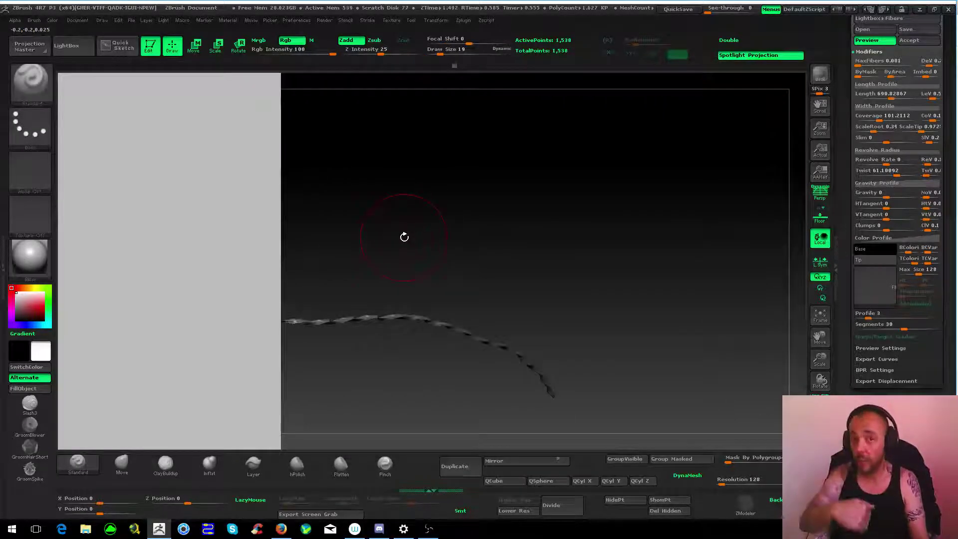
pyautogui.moveTo(595, 248)
pyautogui.mouseDown()
pyautogui.moveTo(610, 250)
pyautogui.moveTo(532, 207)
pyautogui.moveTo(624, 225)
pyautogui.mouseUp()
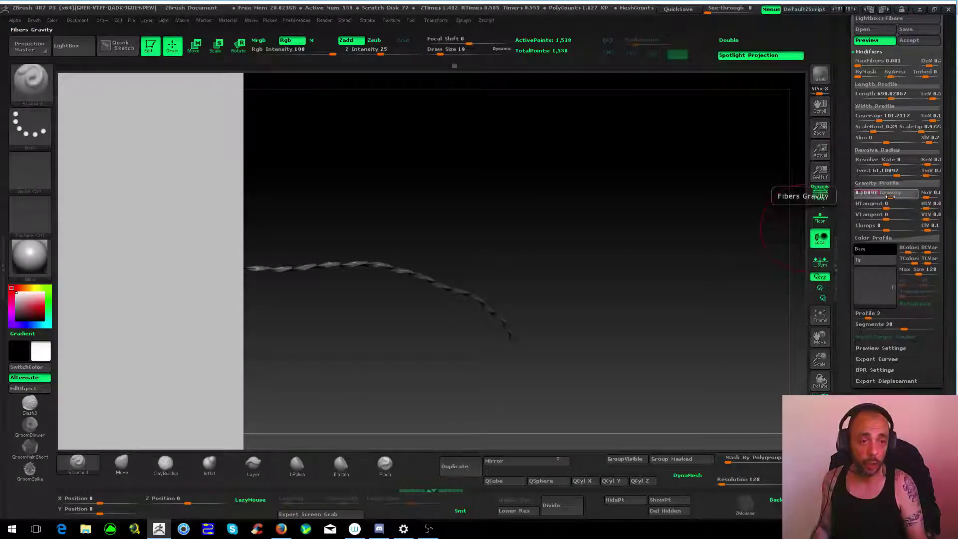
pyautogui.moveTo(882, 192)
pyautogui.mouseDown()
pyautogui.moveTo(894, 197)
pyautogui.moveTo(866, 194)
pyautogui.mouseUp()
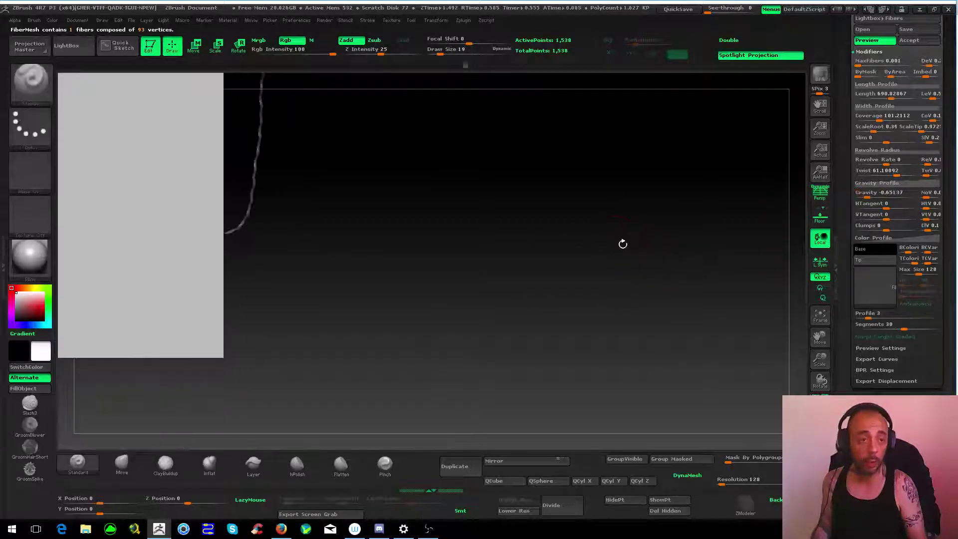
pyautogui.moveTo(623, 244); pyautogui.dragTo(514, 329)
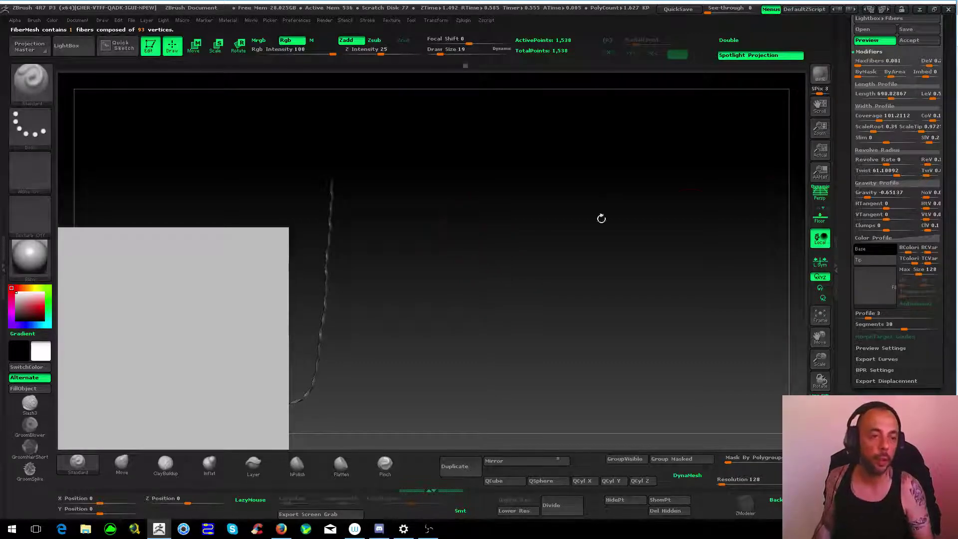
pyautogui.moveTo(601, 218); pyautogui.dragTo(622, 245)
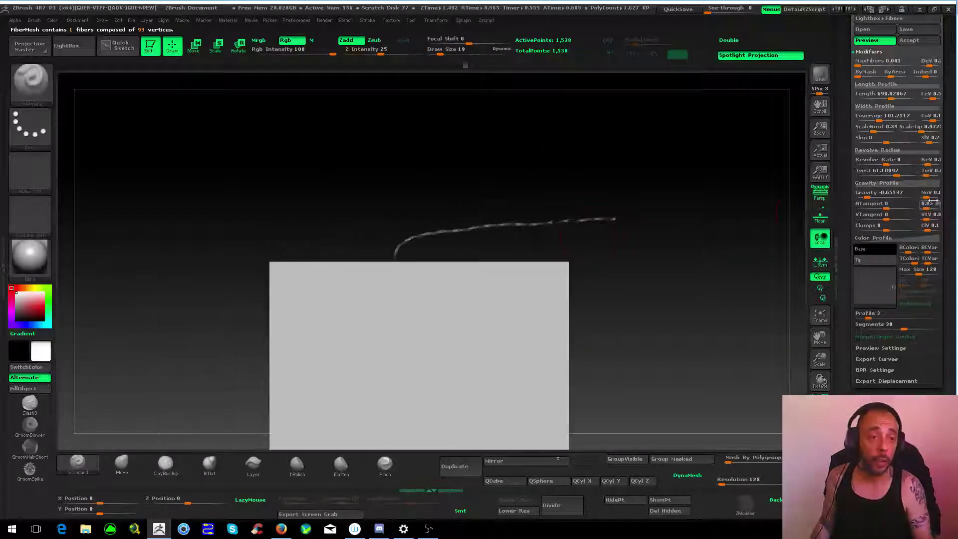
# - Set Gravity to about -0.37 and bend the strand with a negative vertical tangent
pyautogui.moveTo(867, 195); pyautogui.dragTo(874, 195)
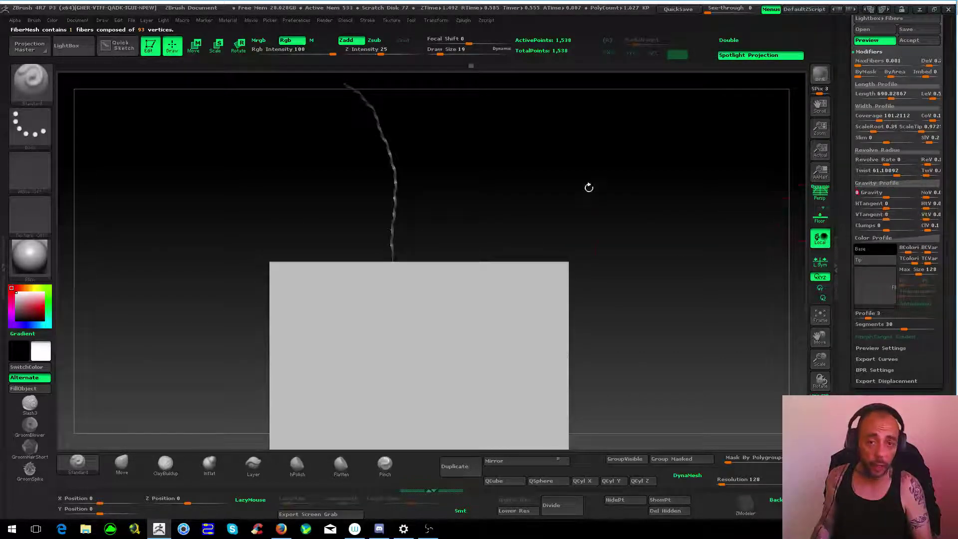
pyautogui.keyDown('alt'); pyautogui.moveTo(589, 187); pyautogui.dragTo(580, 269); pyautogui.keyUp('alt')
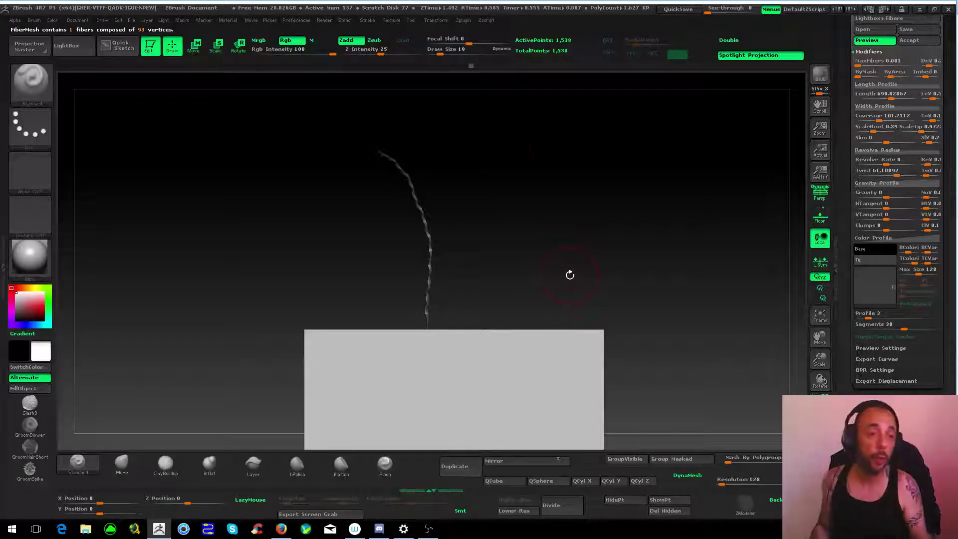
pyautogui.press('ctrl')
pyautogui.moveTo(506, 159)
pyautogui.keyDown('alt'); pyautogui.mouseDown()
pyautogui.moveTo(891, 205)
pyautogui.moveTo(868, 216)
pyautogui.mouseUp(); pyautogui.keyUp('alt')
pyautogui.moveTo(730, 216)
pyautogui.mouseDown()
pyautogui.moveTo(594, 206)
pyautogui.moveTo(648, 192)
pyautogui.mouseUp()
pyautogui.moveTo(874, 215)
pyautogui.mouseDown()
pyautogui.moveTo(854, 218)
pyautogui.moveTo(869, 206)
pyautogui.moveTo(860, 207)
pyautogui.mouseUp()
pyautogui.moveTo(573, 220)
pyautogui.mouseDown()
pyautogui.moveTo(618, 229)
pyautogui.moveTo(635, 201)
pyautogui.moveTo(676, 181)
pyautogui.mouseUp()
# - Reset both tangents to 0, try Gravity near 0.27 then negative, and adjust HTangent
pyautogui.moveTo(883, 203)
pyautogui.mouseDown()
pyautogui.moveTo(914, 204)
pyautogui.moveTo(882, 207)
pyautogui.mouseUp()
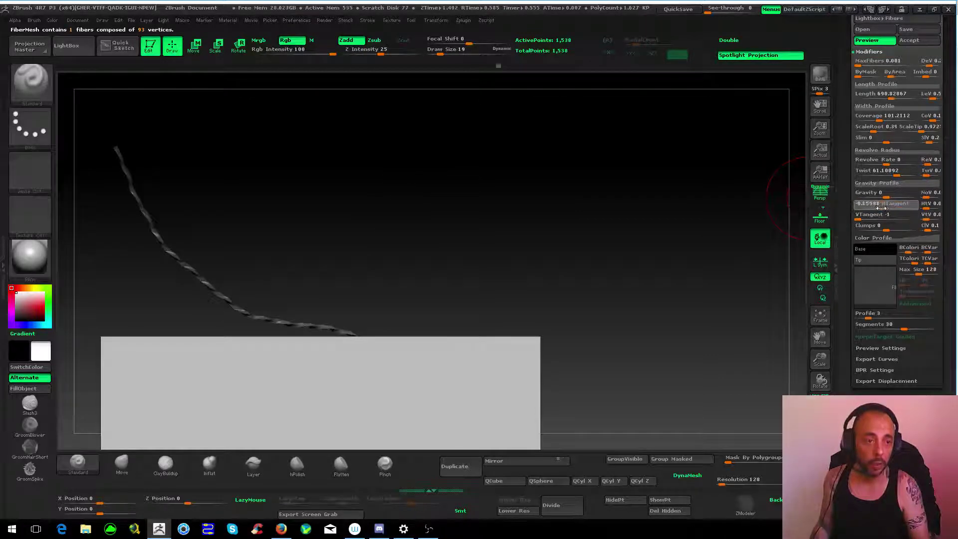
pyautogui.click(887, 220)
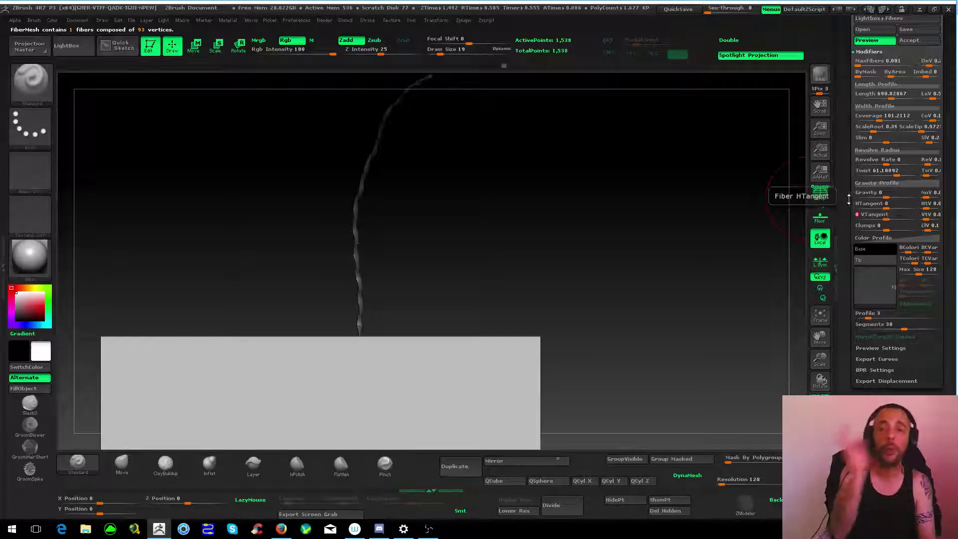
pyautogui.click(879, 197)
pyautogui.moveTo(880, 197); pyautogui.dragTo(895, 197)
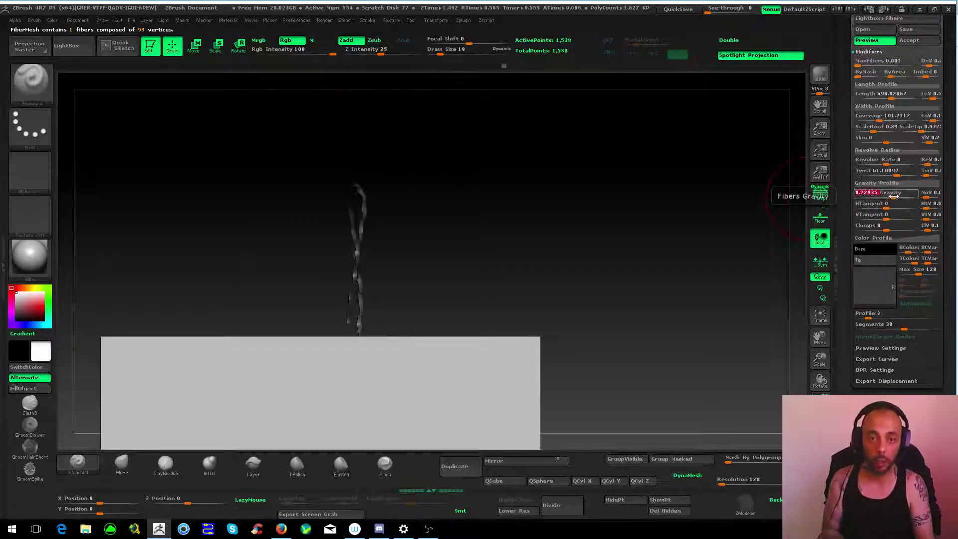
pyautogui.moveTo(539, 220); pyautogui.dragTo(439, 213)
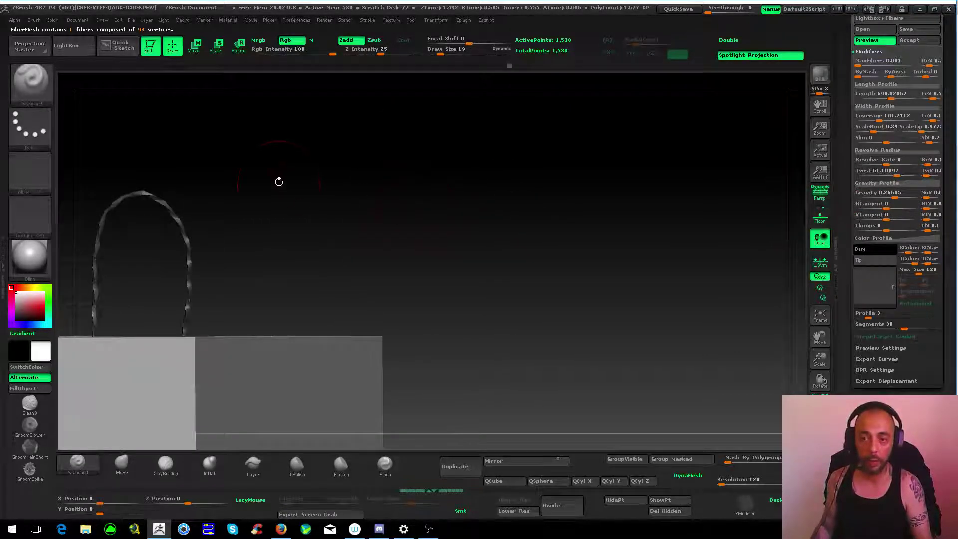
pyautogui.moveTo(279, 182); pyautogui.dragTo(541, 195)
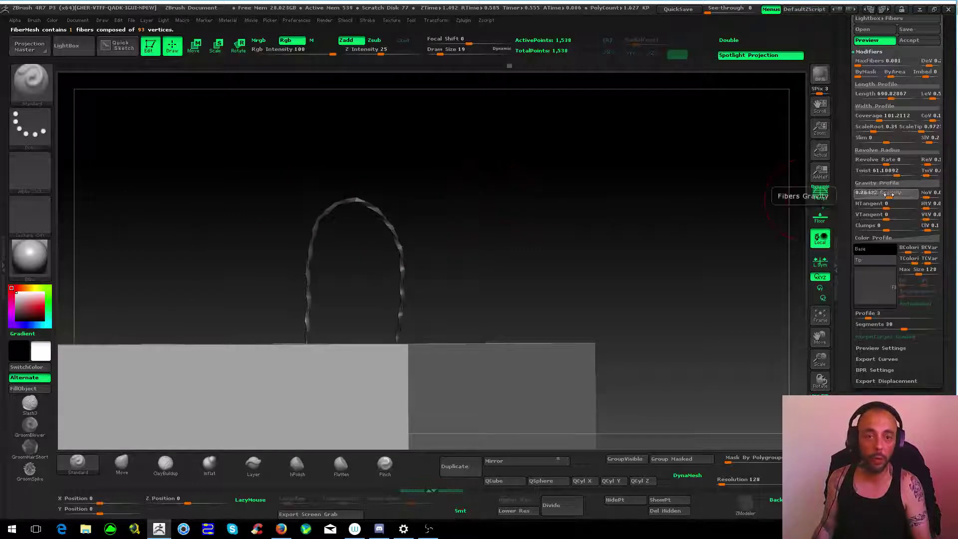
pyautogui.moveTo(884, 192)
pyautogui.mouseDown()
pyautogui.moveTo(874, 195)
pyautogui.moveTo(884, 207)
pyautogui.moveTo(857, 203)
pyautogui.moveTo(906, 205)
pyautogui.mouseUp()
pyautogui.moveTo(609, 222)
pyautogui.mouseDown()
pyautogui.moveTo(363, 199)
pyautogui.moveTo(494, 189)
pyautogui.mouseUp()
# - Raise the fiber count to 88 strands and set the horizontal tangent to 0
pyautogui.moveTo(869, 193); pyautogui.dragTo(885, 197)
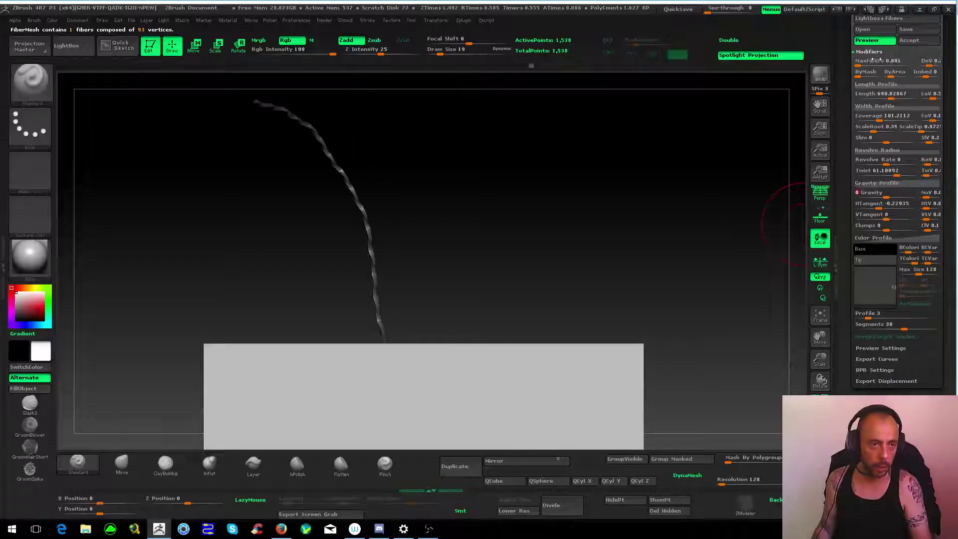
pyautogui.moveTo(860, 61); pyautogui.dragTo(866, 61)
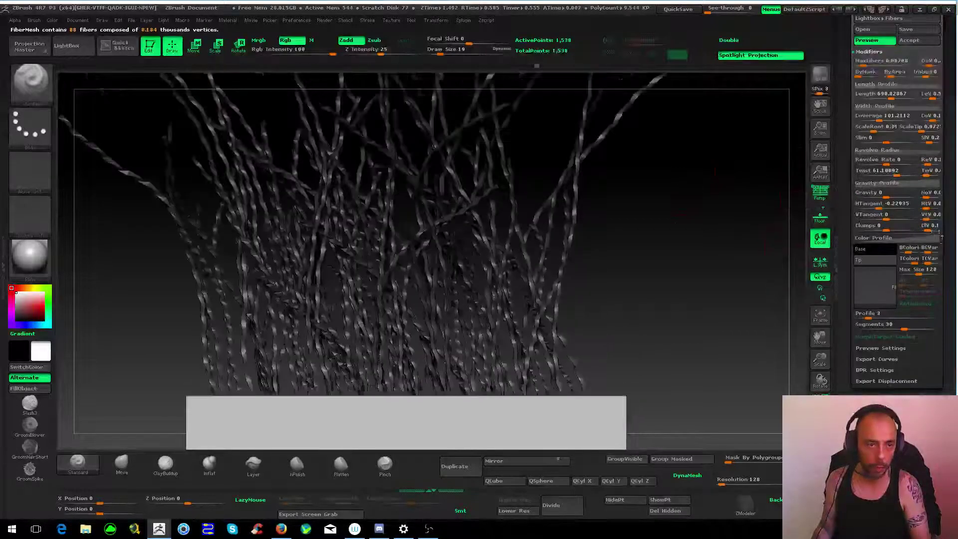
pyautogui.moveTo(881, 207)
pyautogui.mouseDown()
pyautogui.moveTo(859, 204)
pyautogui.moveTo(868, 205)
pyautogui.mouseUp()
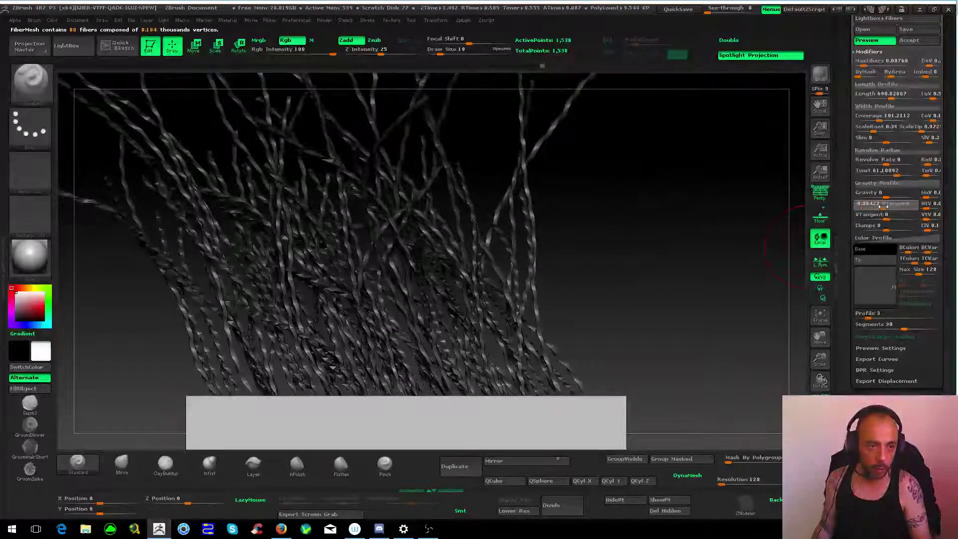
pyautogui.press('Return')
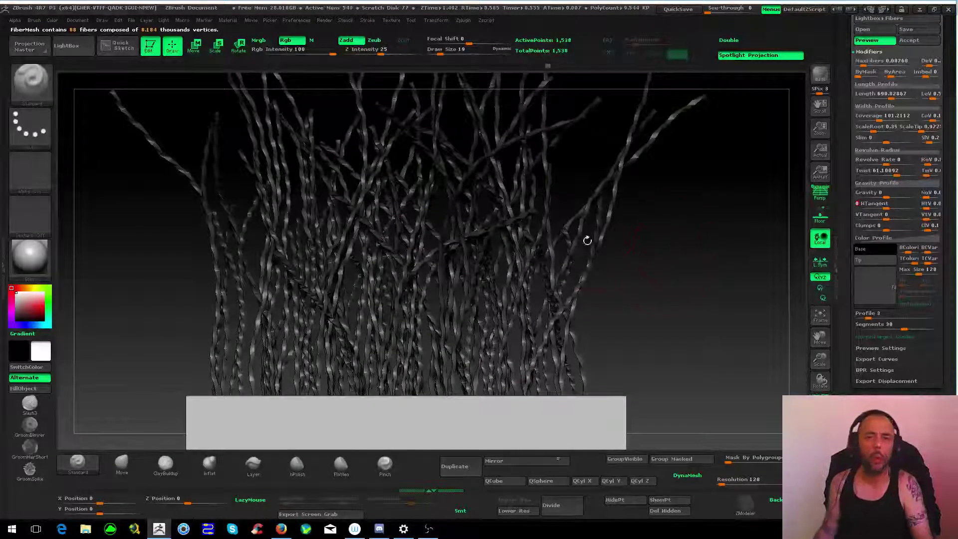
# - Set Imbed to 0 so the twisted strands emerge fully from the plane
pyautogui.moveTo(587, 241); pyautogui.dragTo(596, 233)
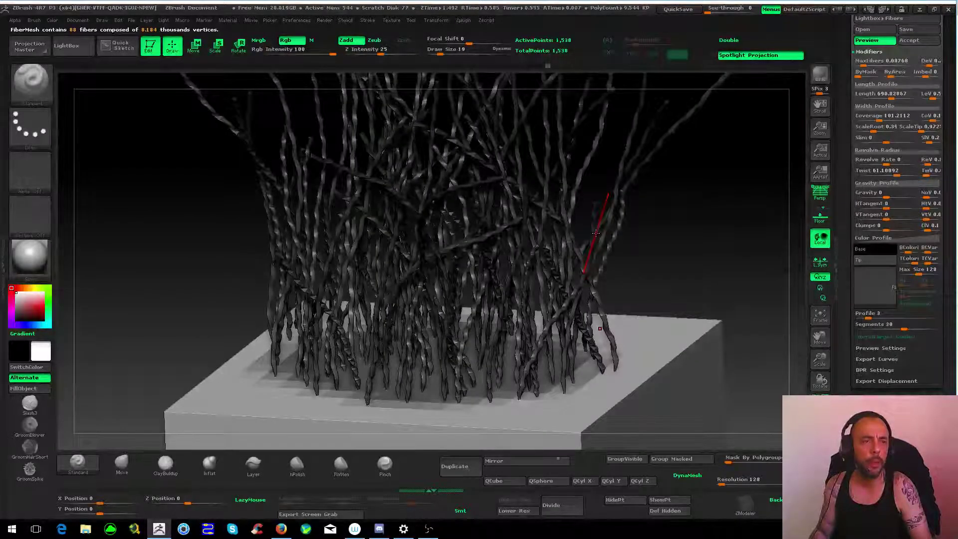
pyautogui.moveTo(667, 194)
pyautogui.mouseDown()
pyautogui.moveTo(648, 186)
pyautogui.moveTo(654, 225)
pyautogui.mouseUp()
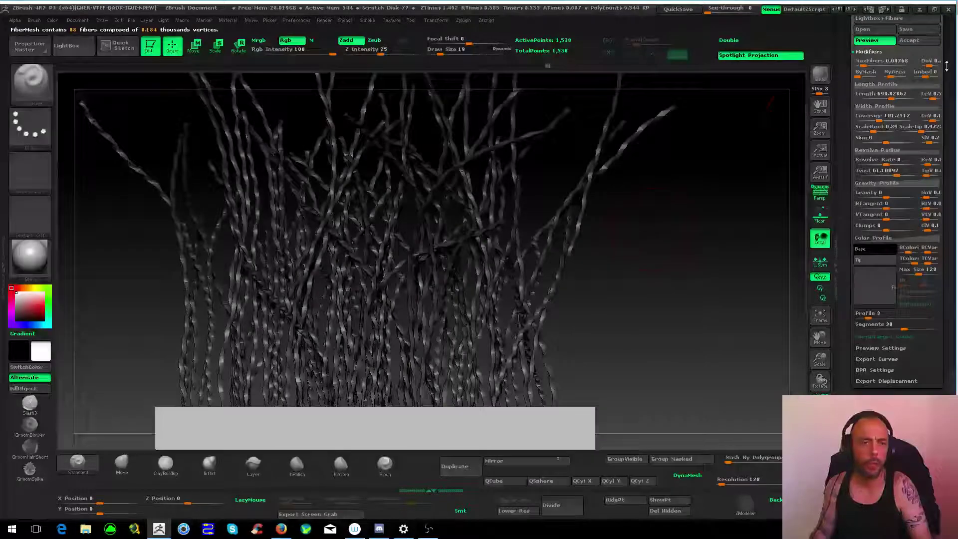
pyautogui.press('Return')
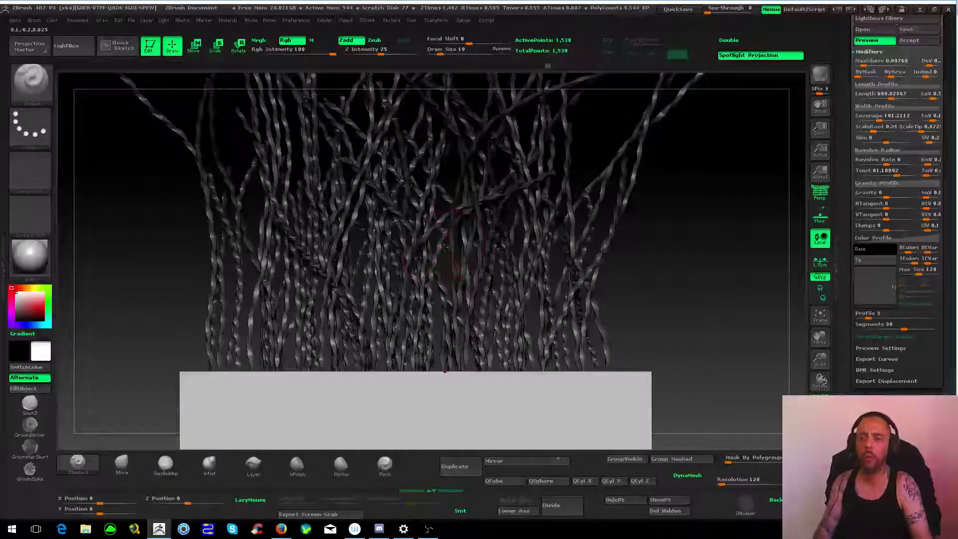
pyautogui.click(879, 171)
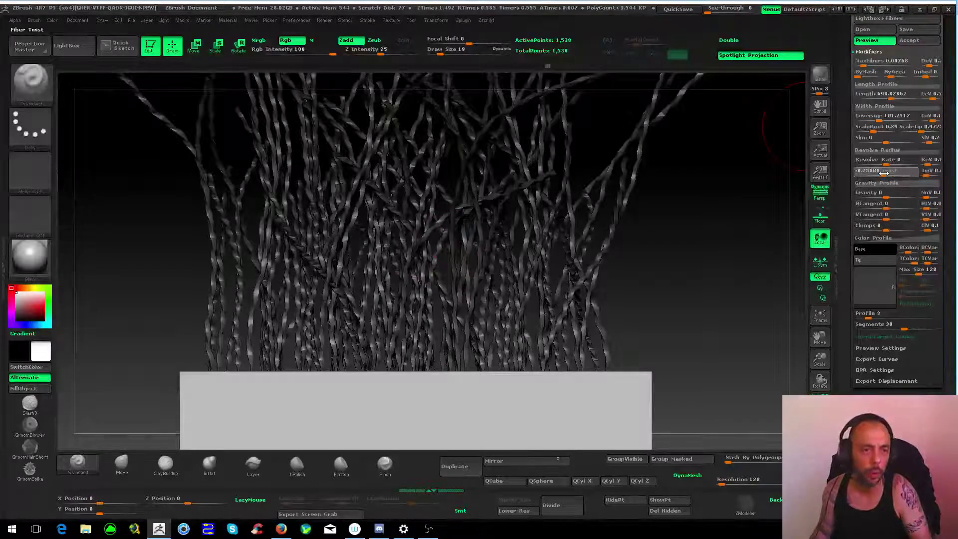
# - Set Twist to 0, Profile to 3 and Segments to 5
pyautogui.press('Return')
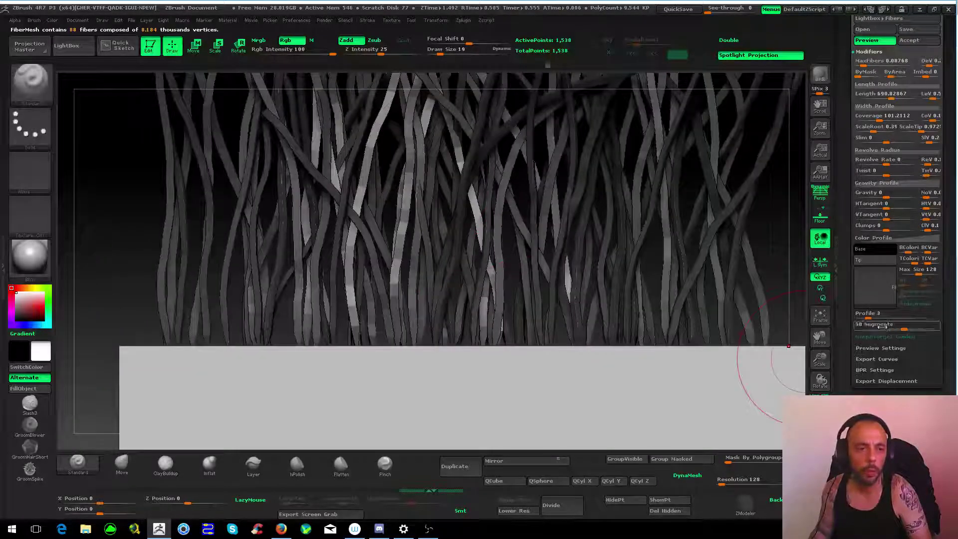
pyautogui.click(864, 314)
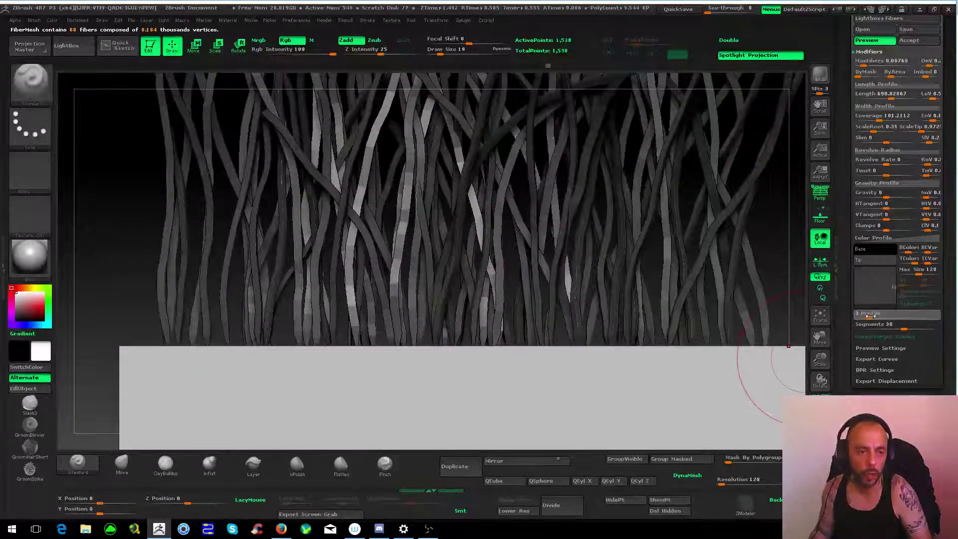
pyautogui.press('Return')
pyautogui.click(869, 324)
pyautogui.write('8')
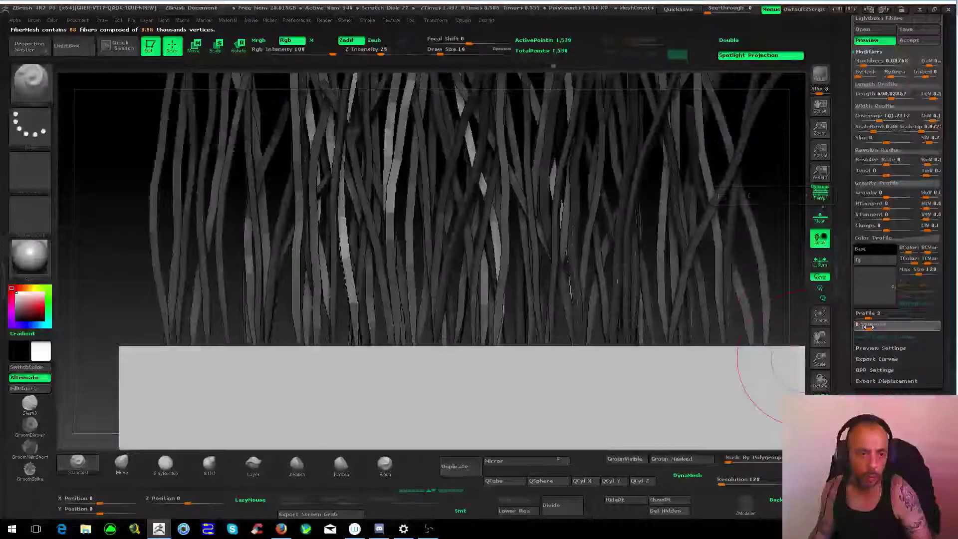
pyautogui.press('Return')
pyautogui.click(864, 329)
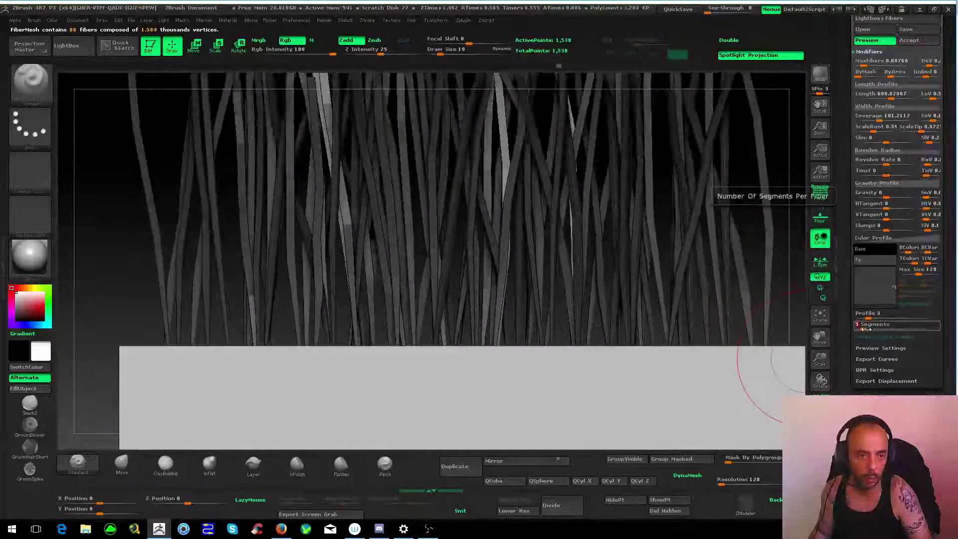
pyautogui.press('Return')
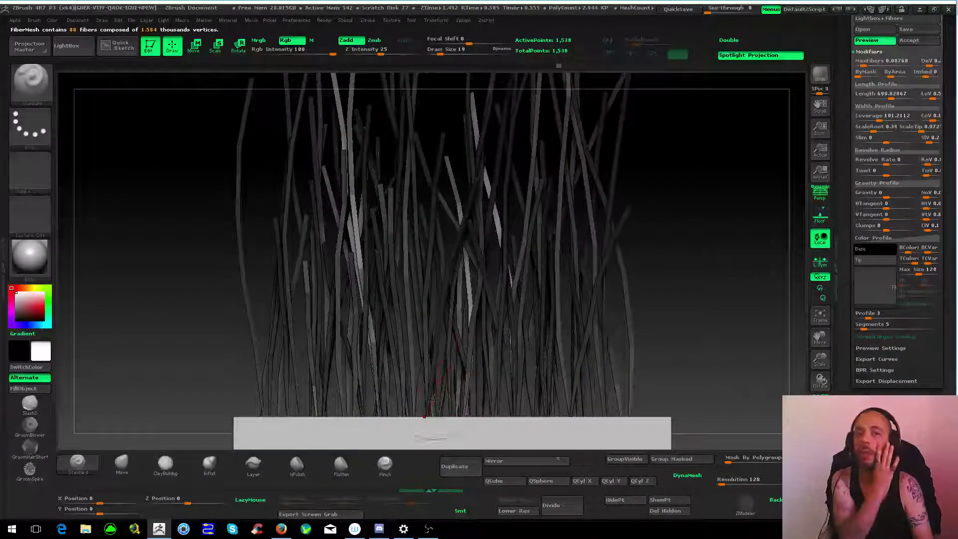
# - Raise Imbed to sink the fiber bases deeper, then zoom to inspect the patch
pyautogui.moveTo(600, 214); pyautogui.dragTo(636, 236)
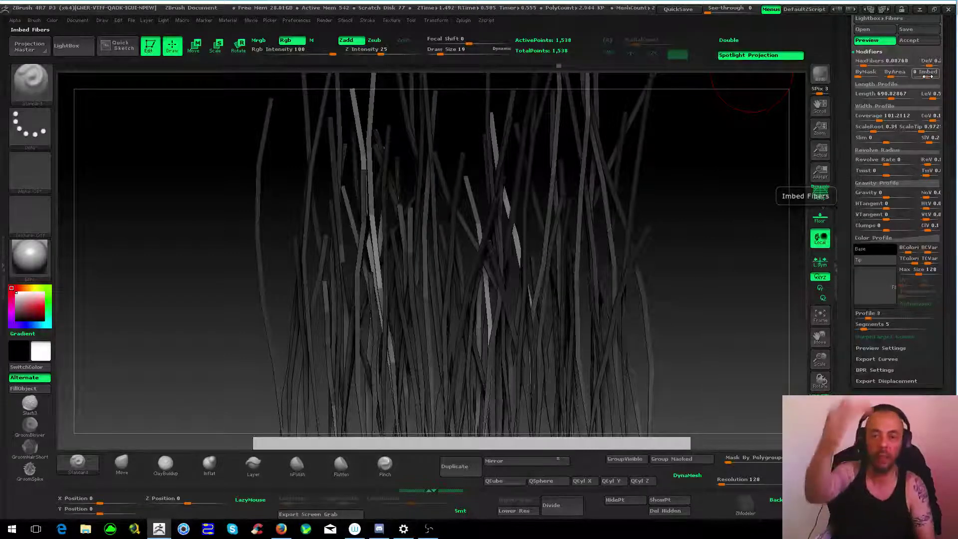
pyautogui.moveTo(927, 76); pyautogui.dragTo(933, 76)
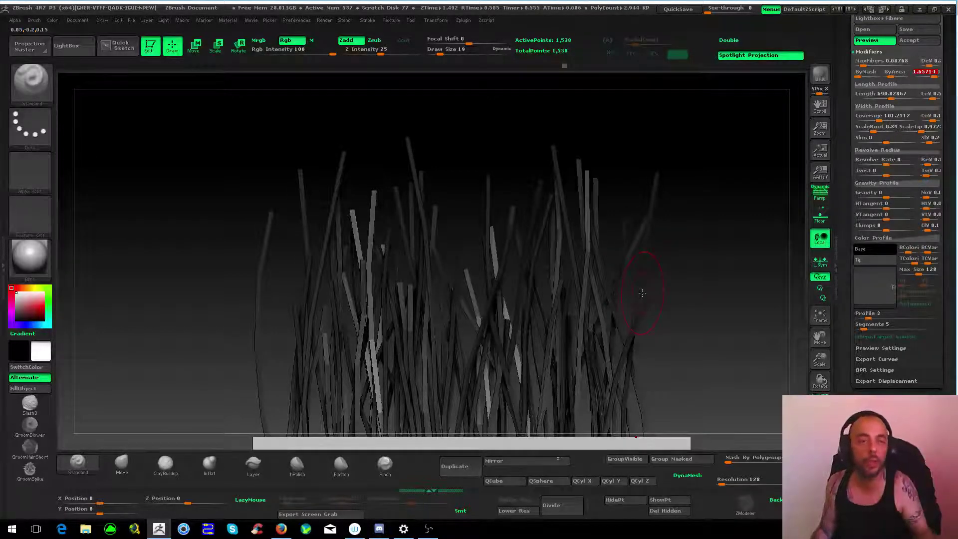
pyautogui.keyDown('ctrl'); pyautogui.moveTo(474, 203); pyautogui.dragTo(493, 238, button='right'); pyautogui.keyUp('ctrl')
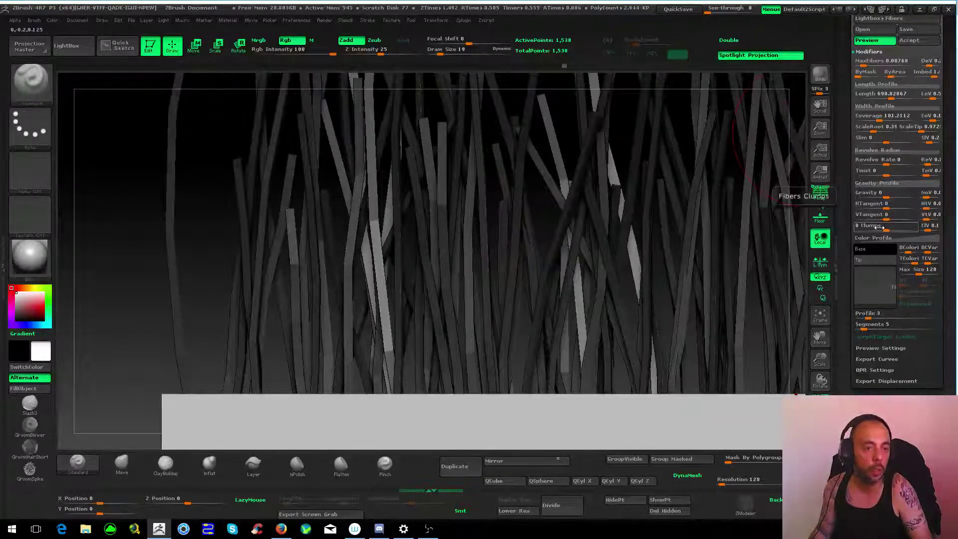
pyautogui.moveTo(549, 249)
pyautogui.keyDown('ctrl'); pyautogui.mouseDown(button='right')
pyautogui.moveTo(556, 273)
pyautogui.moveTo(538, 257)
pyautogui.mouseUp(button='right'); pyautogui.keyUp('ctrl')
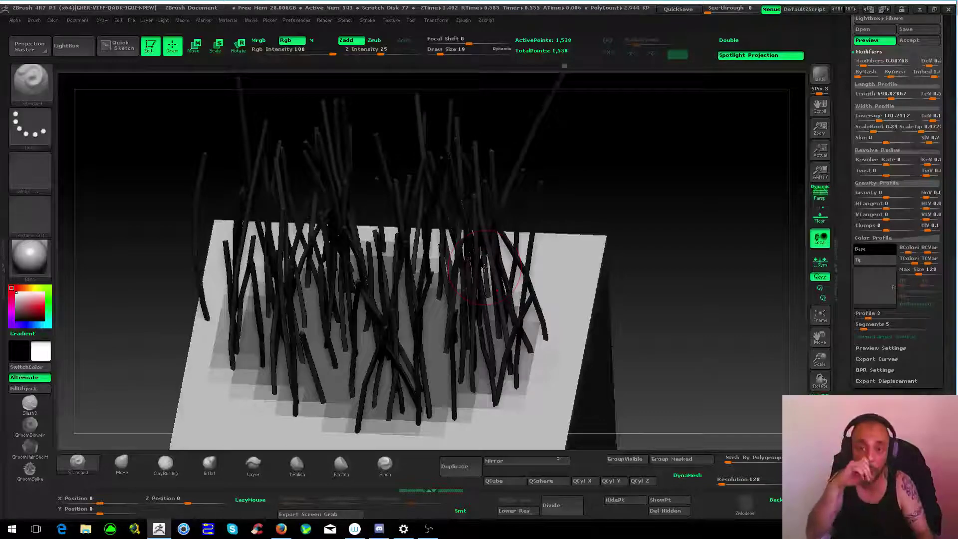
# - Raise the fibers to 2314 strands, keep Coverage at 27.34092, and increase Clumps
pyautogui.moveTo(618, 206)
pyautogui.mouseDown()
pyautogui.moveTo(532, 163)
pyautogui.moveTo(582, 214)
pyautogui.mouseUp()
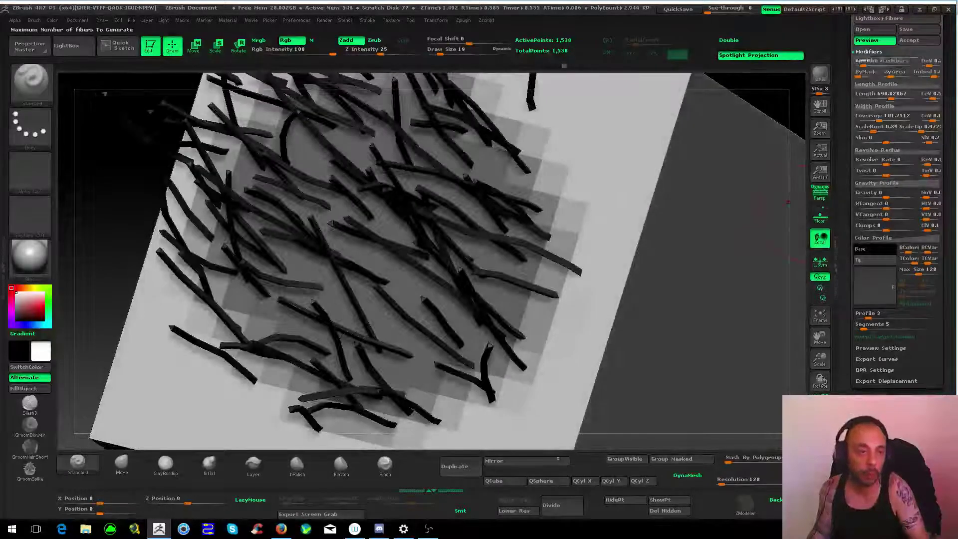
pyautogui.moveTo(856, 64); pyautogui.dragTo(863, 63)
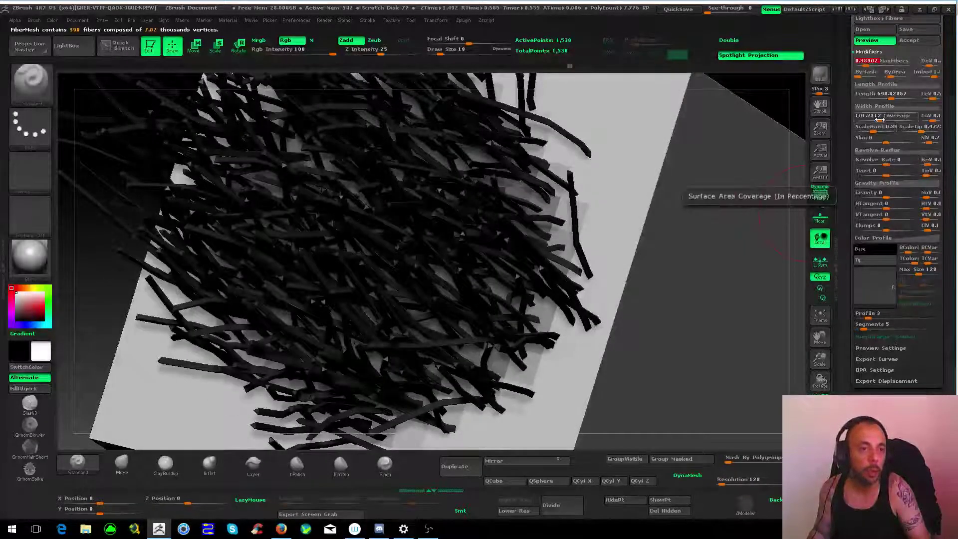
pyautogui.moveTo(882, 118); pyautogui.dragTo(870, 119)
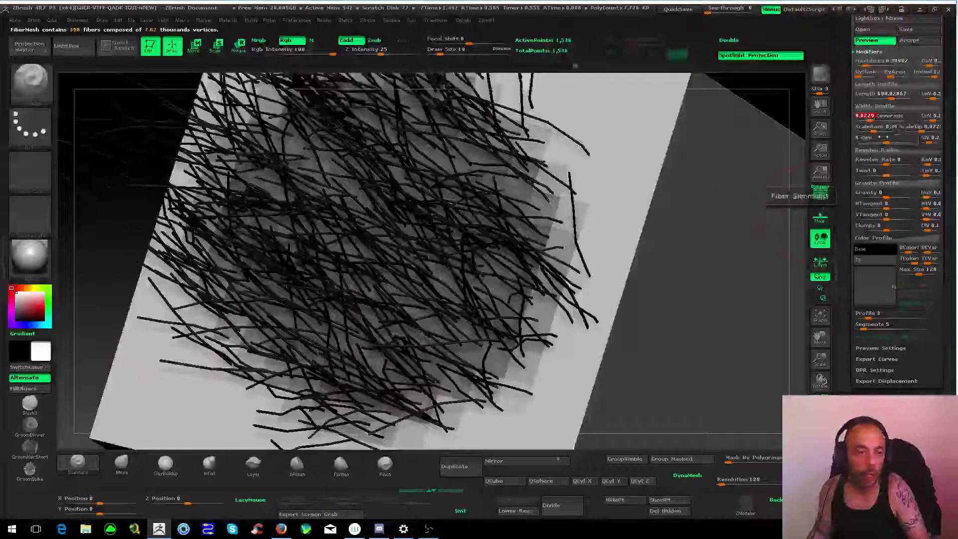
pyautogui.hotkey('ctrl', 'z')
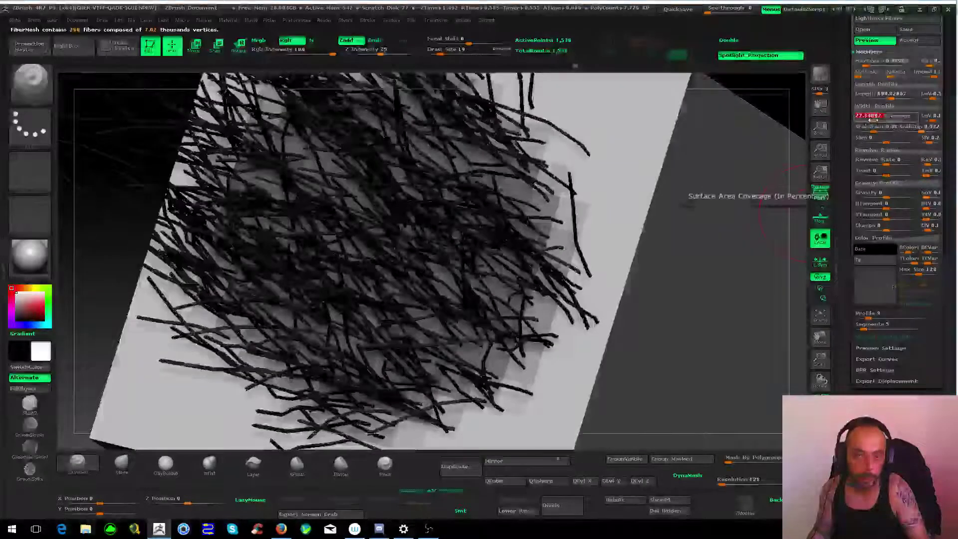
pyautogui.moveTo(883, 228); pyautogui.dragTo(914, 229)
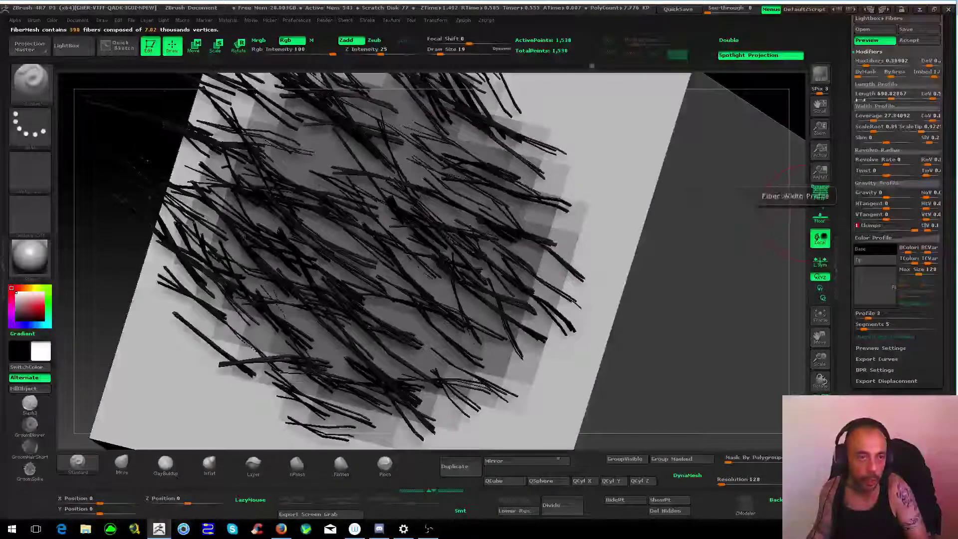
pyautogui.moveTo(866, 61); pyautogui.dragTo(873, 61)
# - Drop the fiber Profile from 3 to 1 and orbit to inspect the clump
pyautogui.moveTo(723, 149)
pyautogui.mouseDown()
pyautogui.moveTo(641, 258)
pyautogui.moveTo(598, 220)
pyautogui.mouseUp()
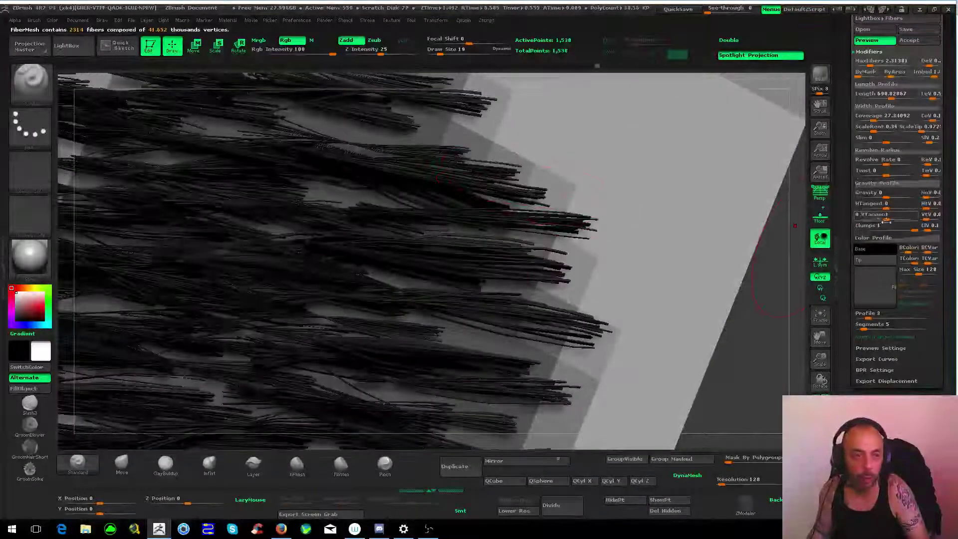
pyautogui.moveTo(451, 164); pyautogui.dragTo(554, 269)
pyautogui.moveTo(490, 244)
pyautogui.mouseDown()
pyautogui.moveTo(512, 248)
pyautogui.moveTo(528, 190)
pyautogui.moveTo(579, 180)
pyautogui.moveTo(507, 172)
pyautogui.moveTo(491, 215)
pyautogui.mouseUp()
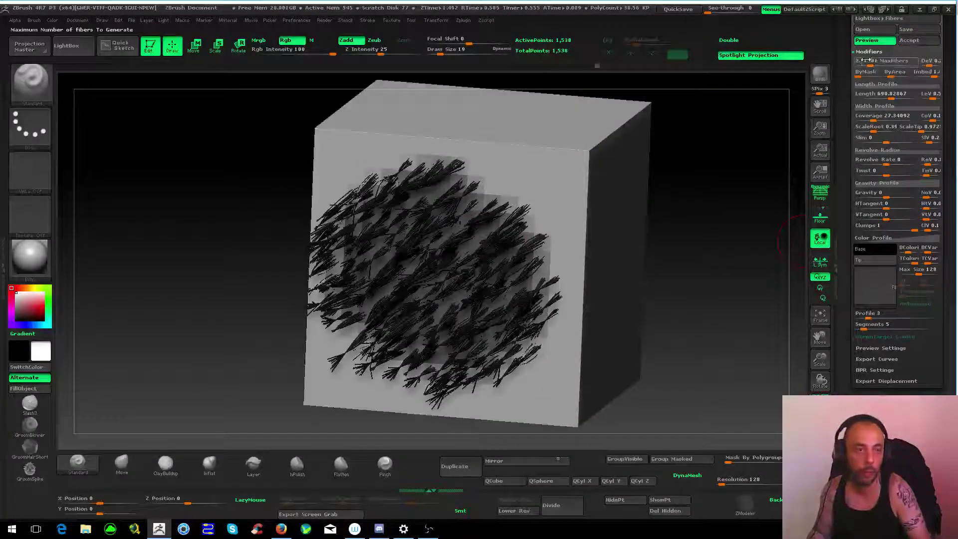
pyautogui.moveTo(820, 129); pyautogui.dragTo(820, 120)
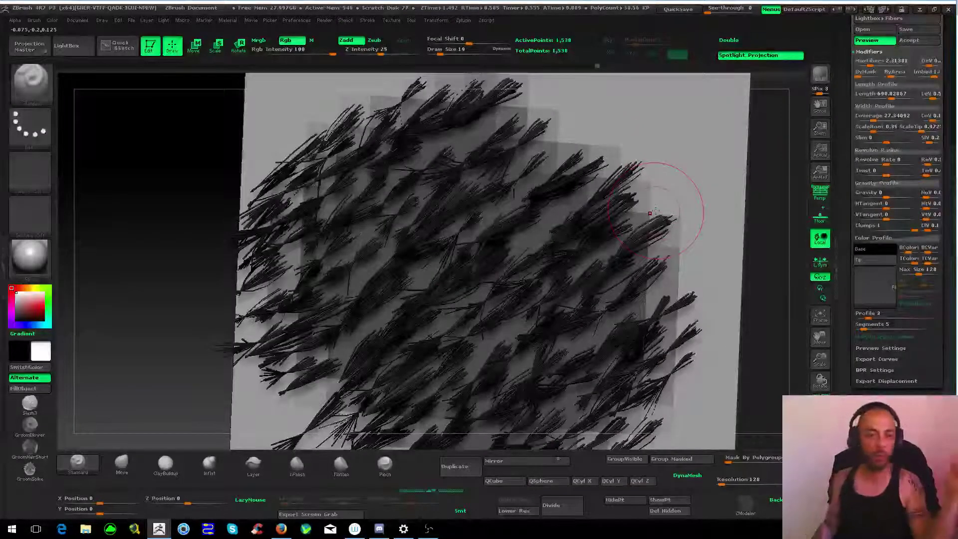
pyautogui.moveTo(641, 205)
pyautogui.mouseDown()
pyautogui.moveTo(499, 350)
pyautogui.moveTo(528, 259)
pyautogui.moveTo(649, 224)
pyautogui.mouseUp()
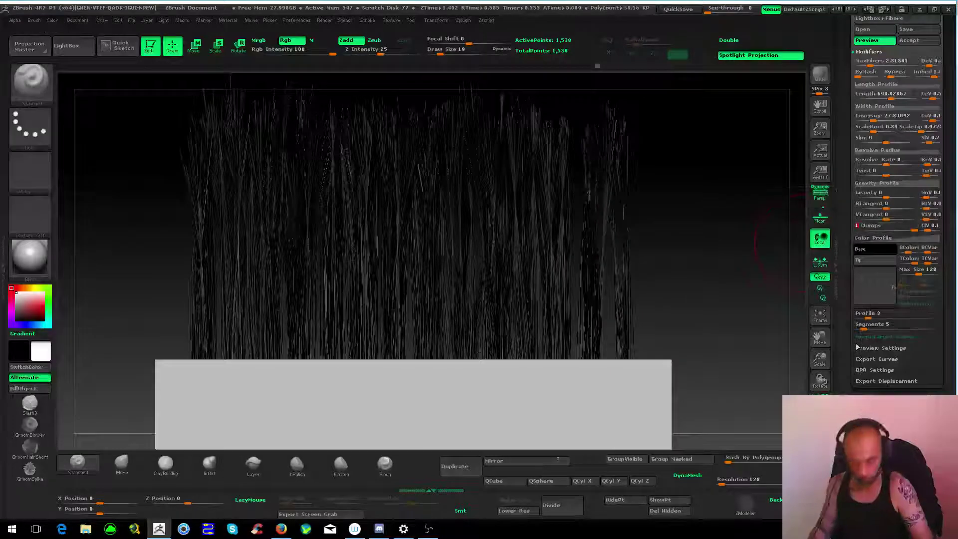
pyautogui.moveTo(605, 299)
pyautogui.mouseDown()
pyautogui.moveTo(560, 343)
pyautogui.moveTo(770, 289)
pyautogui.mouseUp()
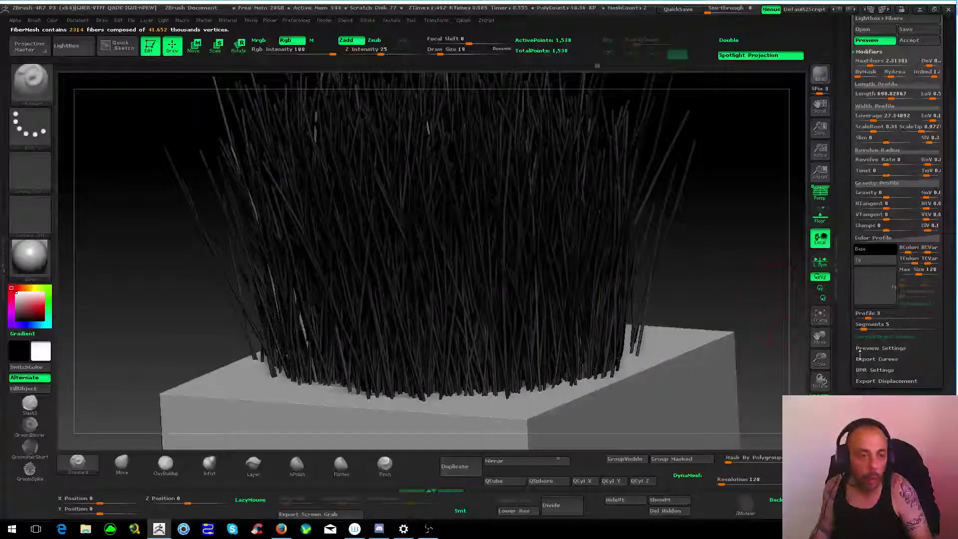
pyautogui.moveTo(863, 314); pyautogui.dragTo(857, 314)
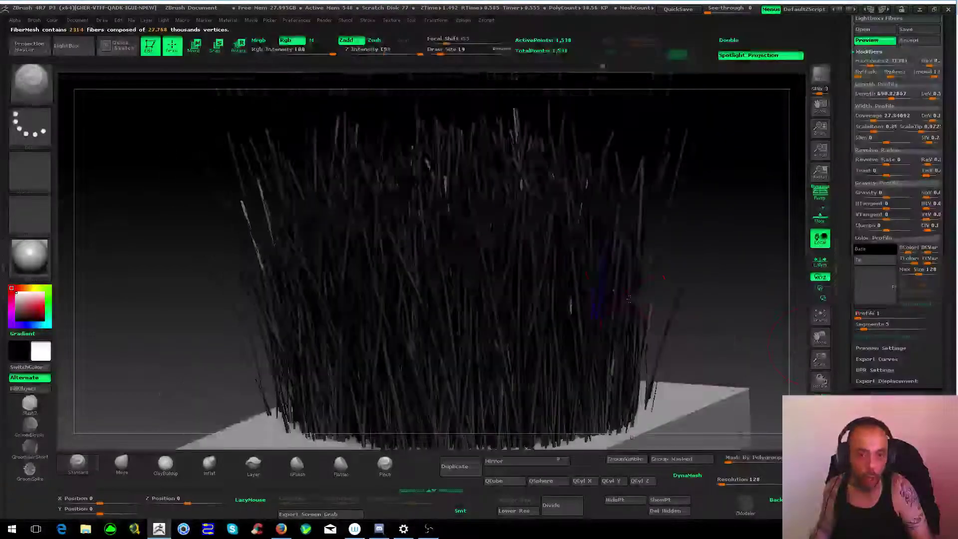
pyautogui.moveTo(606, 300)
pyautogui.mouseDown()
pyautogui.moveTo(724, 328)
pyautogui.moveTo(707, 295)
pyautogui.mouseUp()
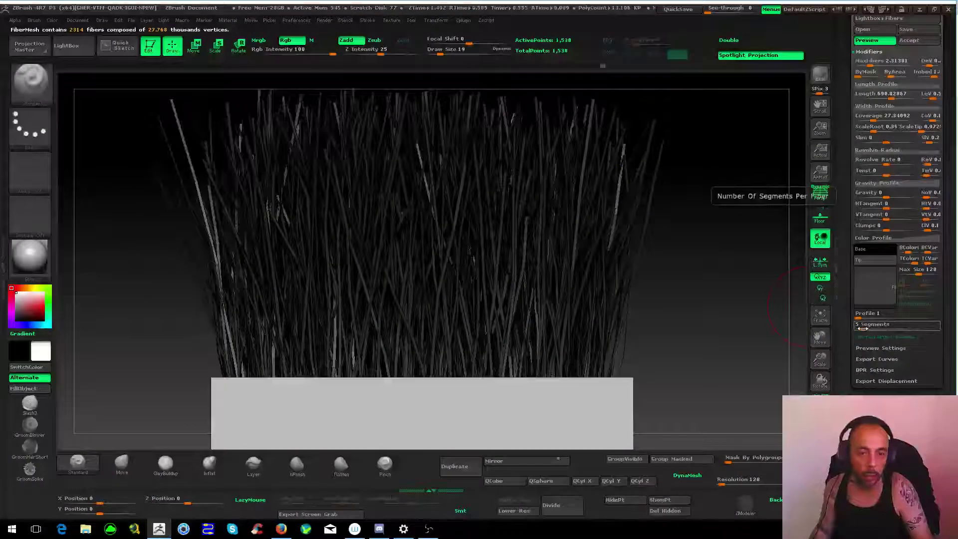
pyautogui.moveTo(723, 319); pyautogui.dragTo(555, 295)
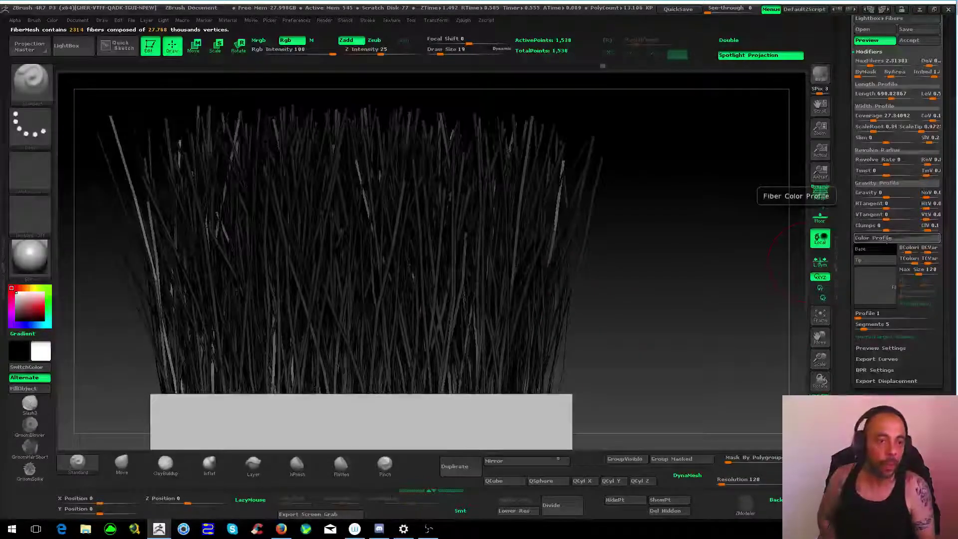
pyautogui.moveTo(876, 250)
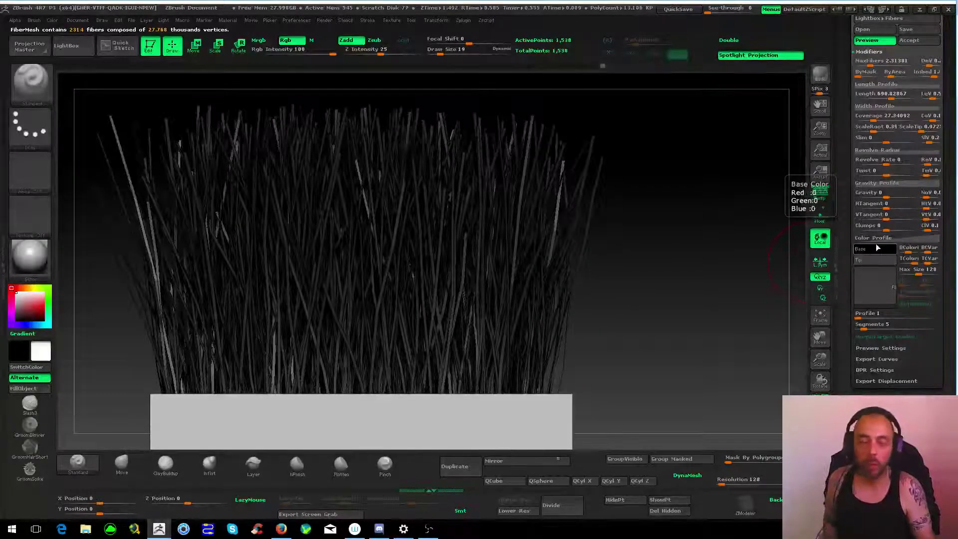
# - Give the fibers a brownish base colour
pyautogui.click(876, 249)
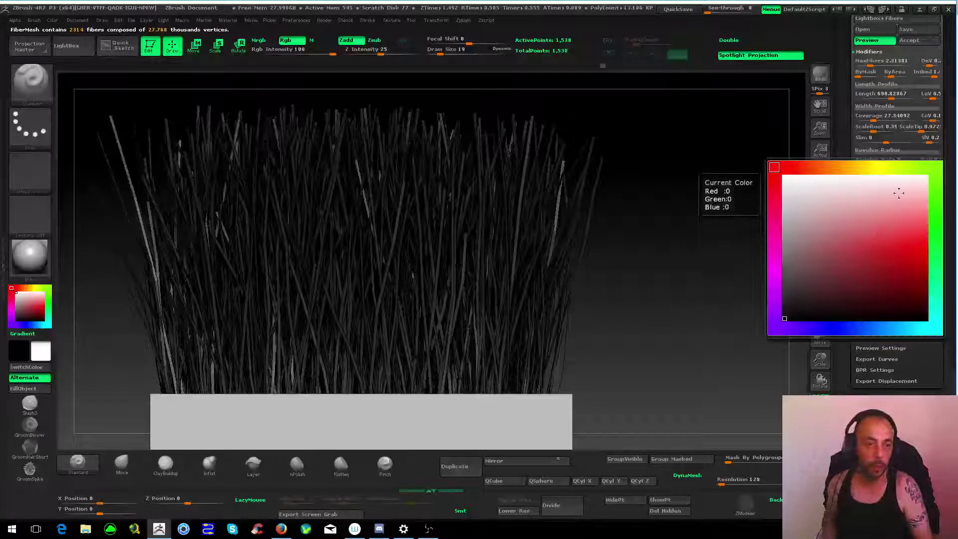
pyautogui.click(847, 167)
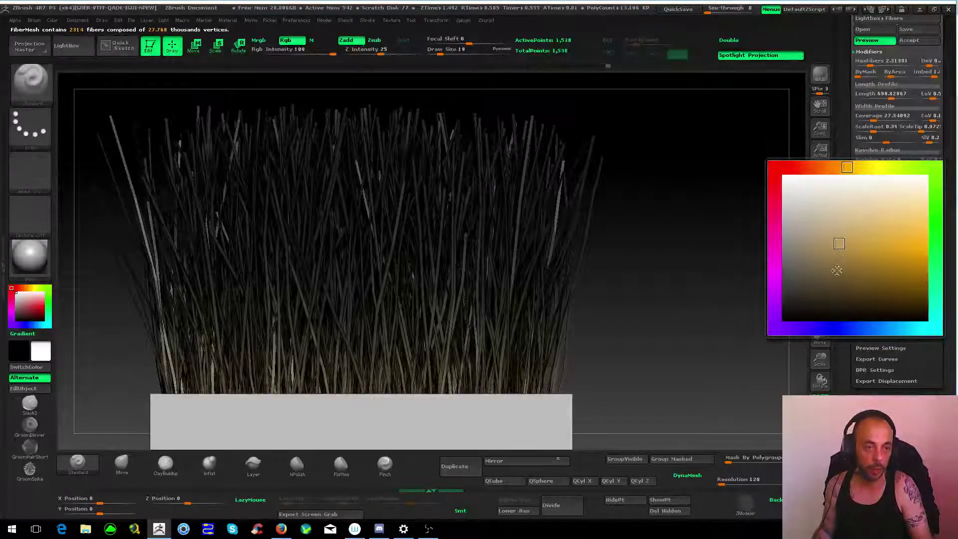
pyautogui.click(834, 167)
pyautogui.click(866, 242)
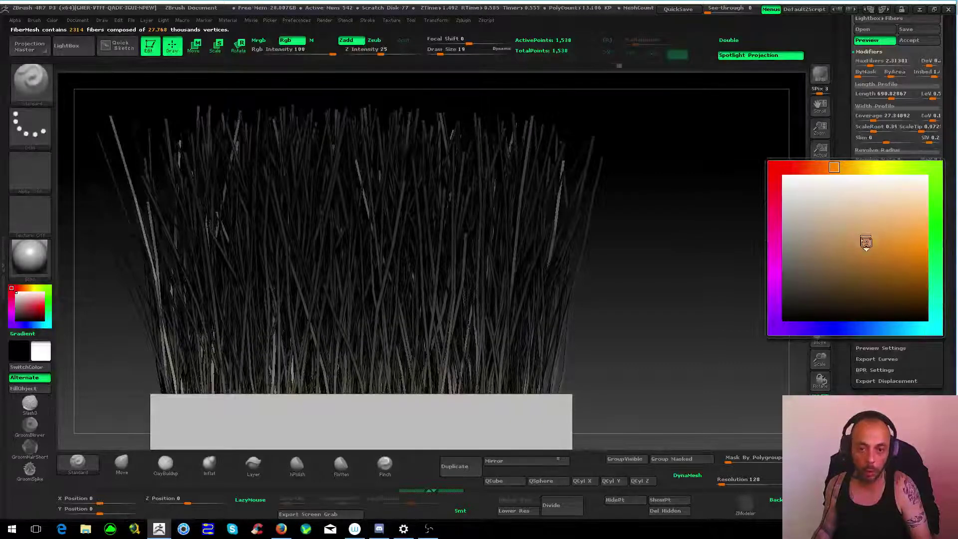
pyautogui.click(860, 249)
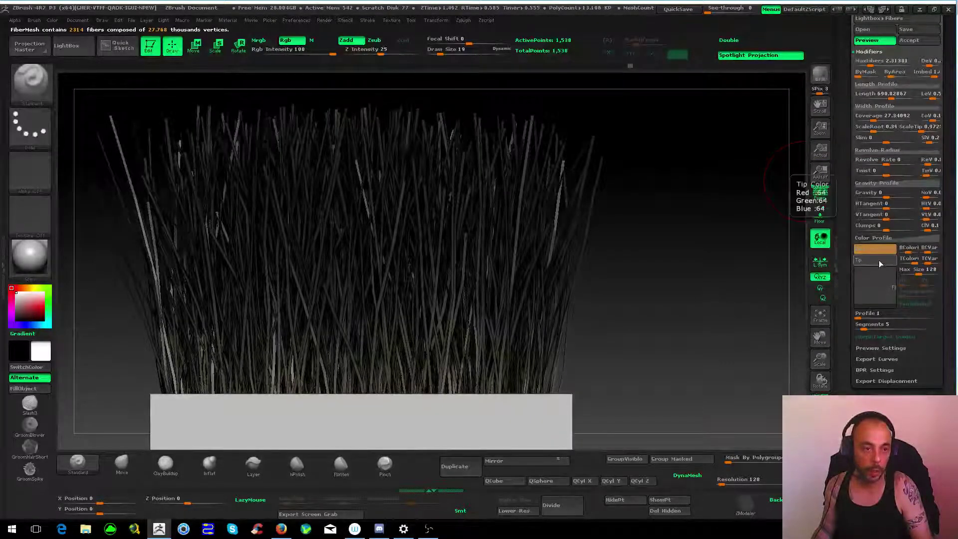
# - Set the fibre tip colour to dark green
pyautogui.click(875, 261)
pyautogui.moveTo(936, 188); pyautogui.dragTo(936, 256)
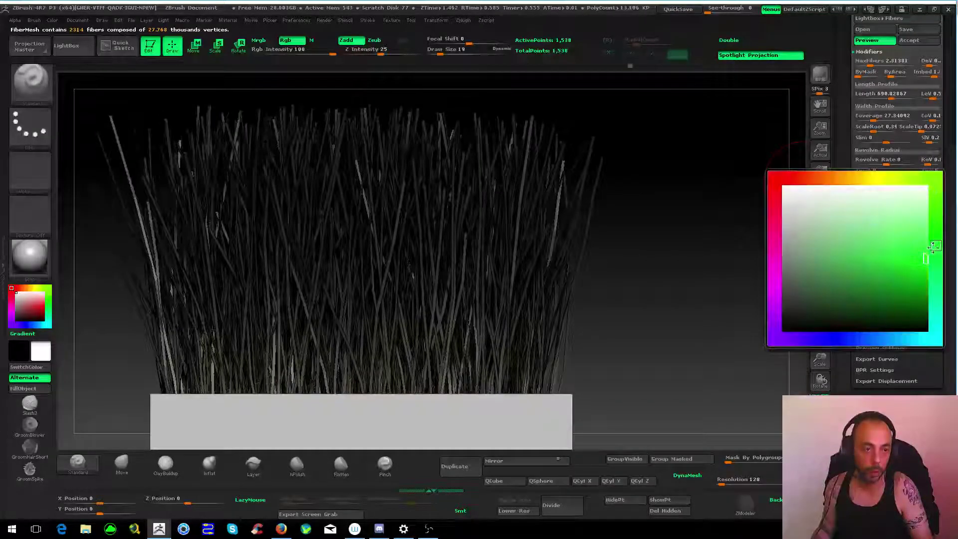
pyautogui.moveTo(878, 288); pyautogui.dragTo(872, 299)
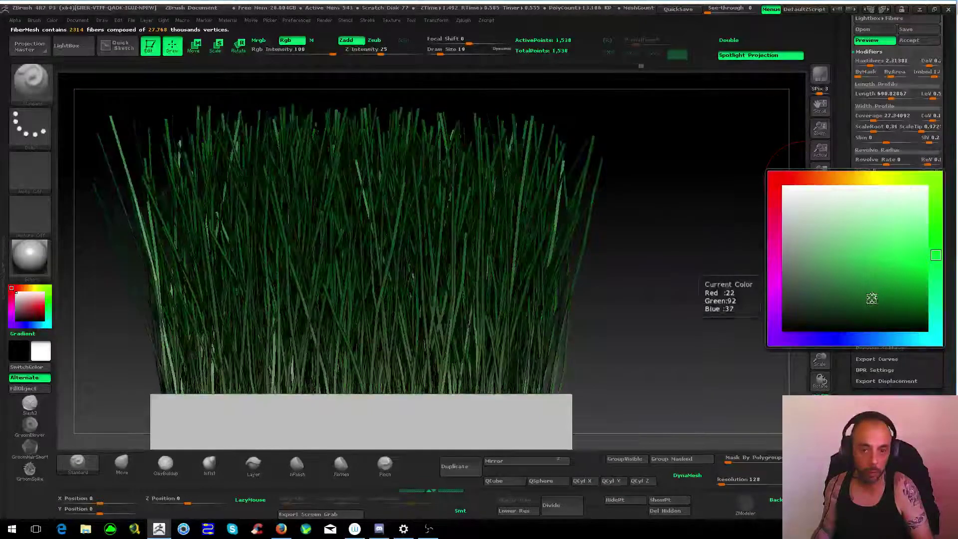
pyautogui.click(848, 306)
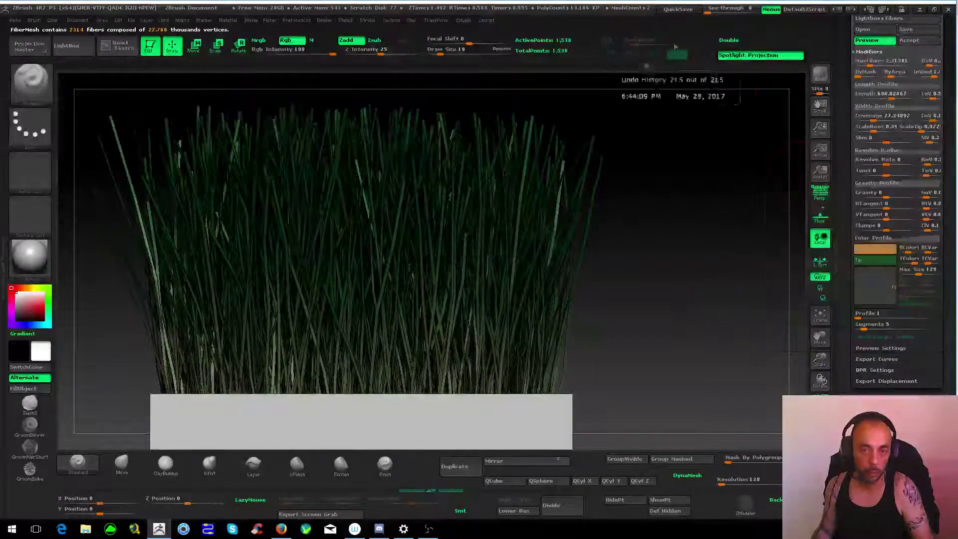
pyautogui.moveTo(744, 265)
pyautogui.mouseDown()
pyautogui.moveTo(684, 218)
pyautogui.moveTo(659, 284)
pyautogui.moveTo(671, 206)
pyautogui.mouseUp()
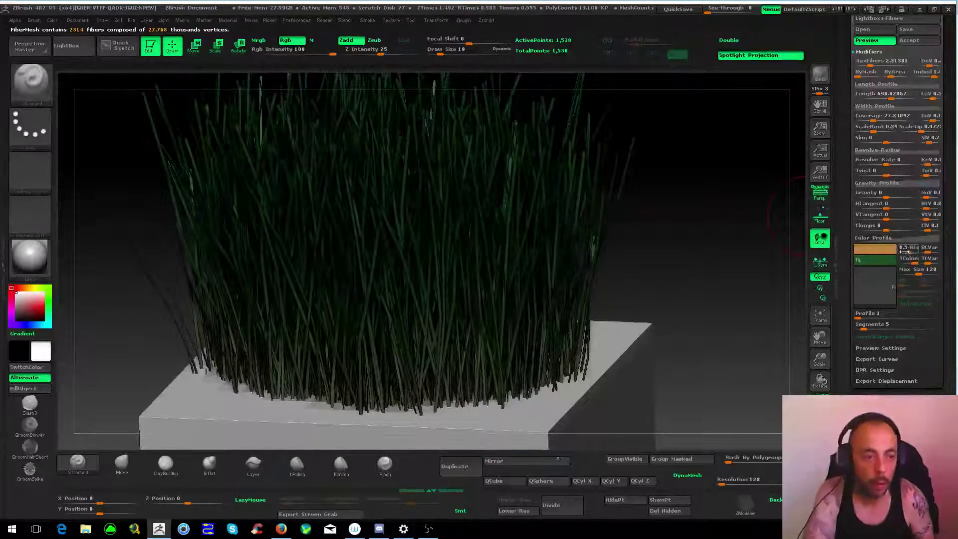
pyautogui.moveTo(709, 259); pyautogui.dragTo(681, 221)
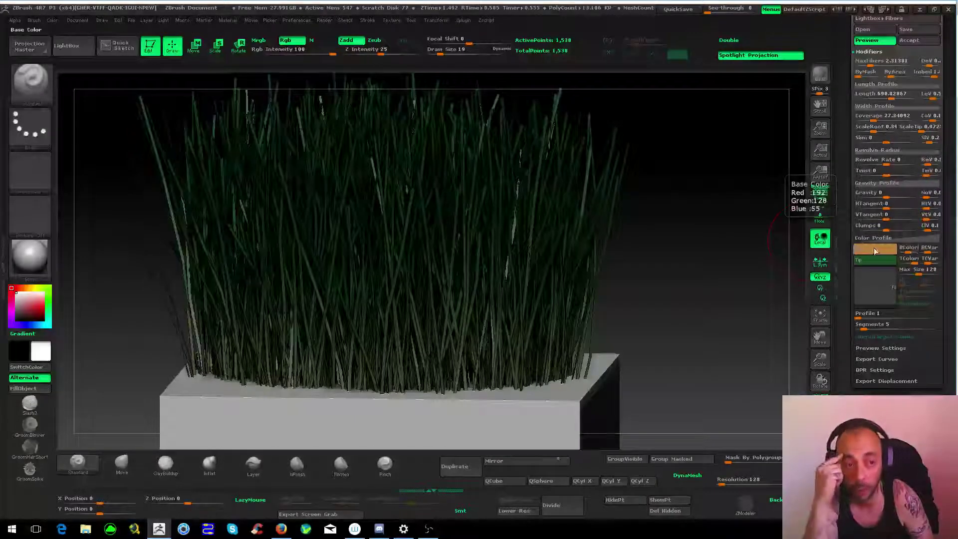
# - Set BColorize to 0.9615 and TColorize to 0.1538 to rebalance the colour blend
pyautogui.moveTo(909, 252); pyautogui.dragTo(909, 252)
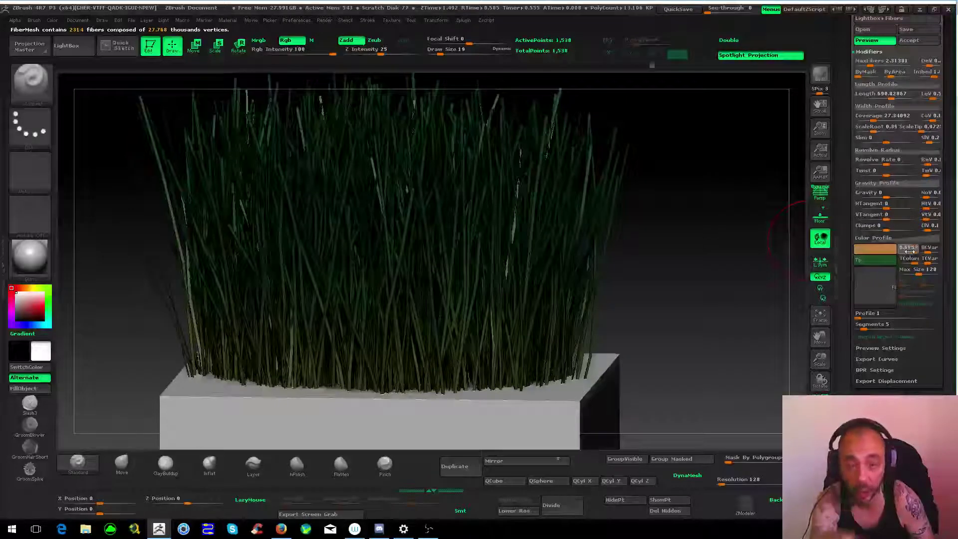
pyautogui.moveTo(909, 252); pyautogui.dragTo(904, 252)
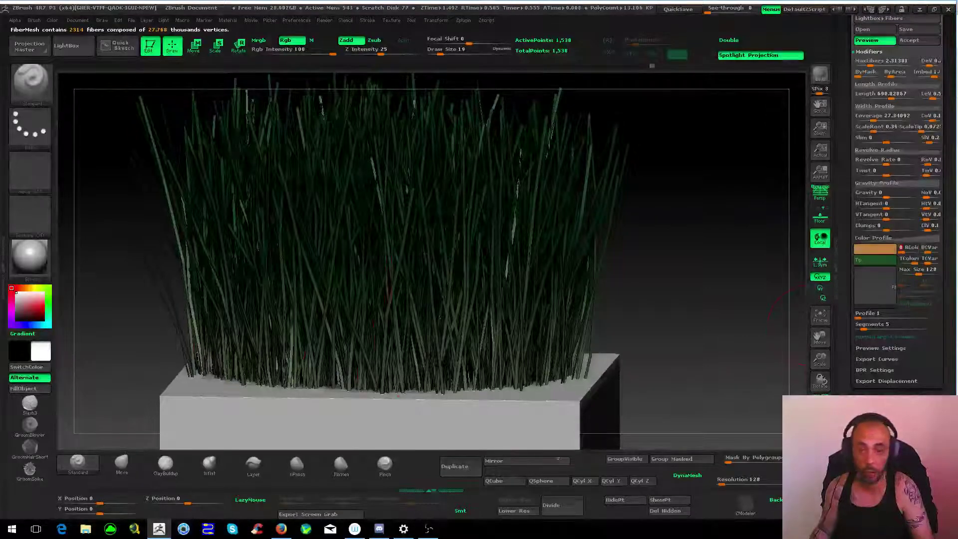
pyautogui.click(29, 372)
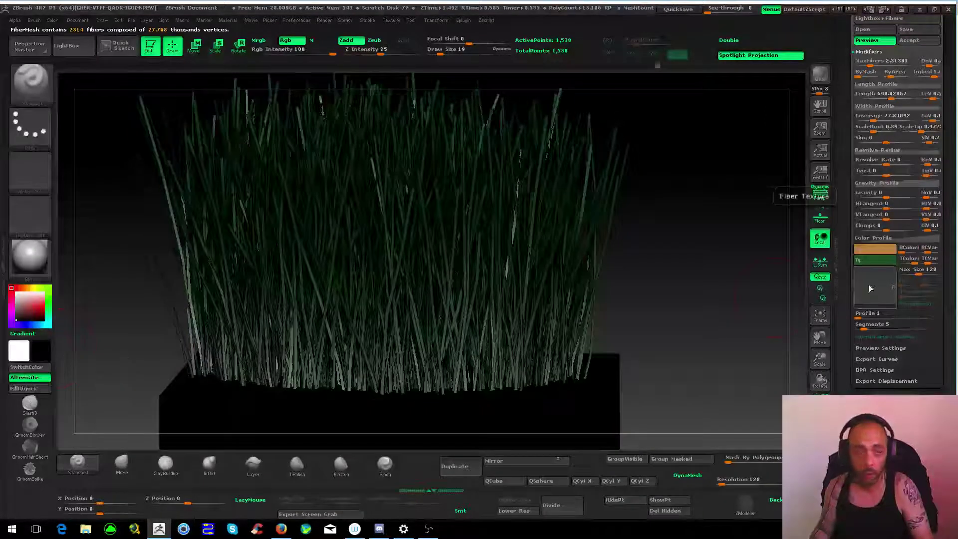
pyautogui.moveTo(900, 249); pyautogui.dragTo(894, 251)
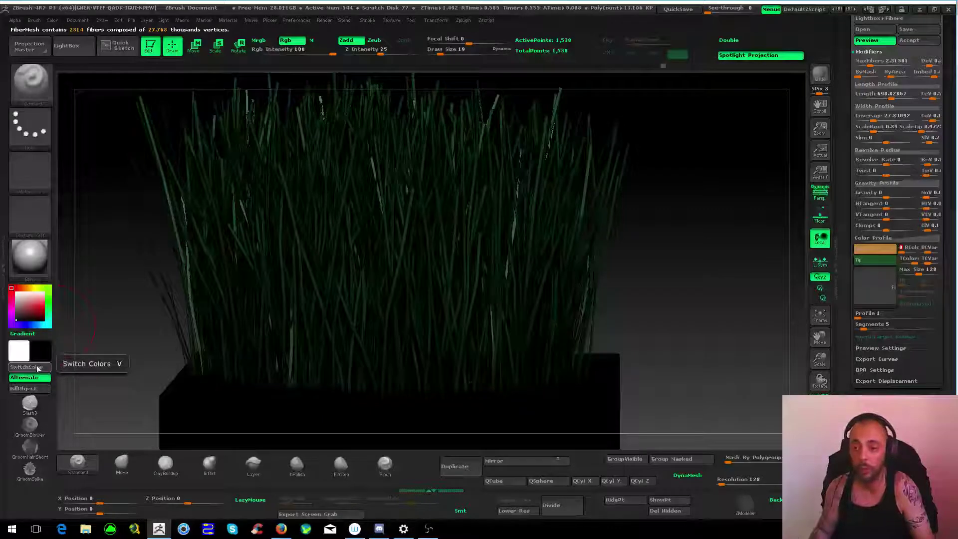
pyautogui.click(37, 368)
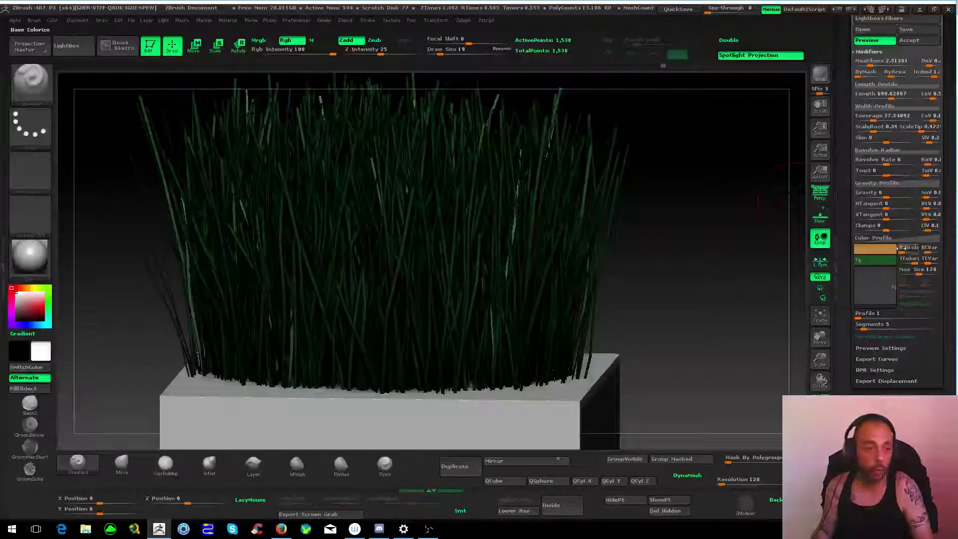
pyautogui.moveTo(910, 252); pyautogui.dragTo(913, 252)
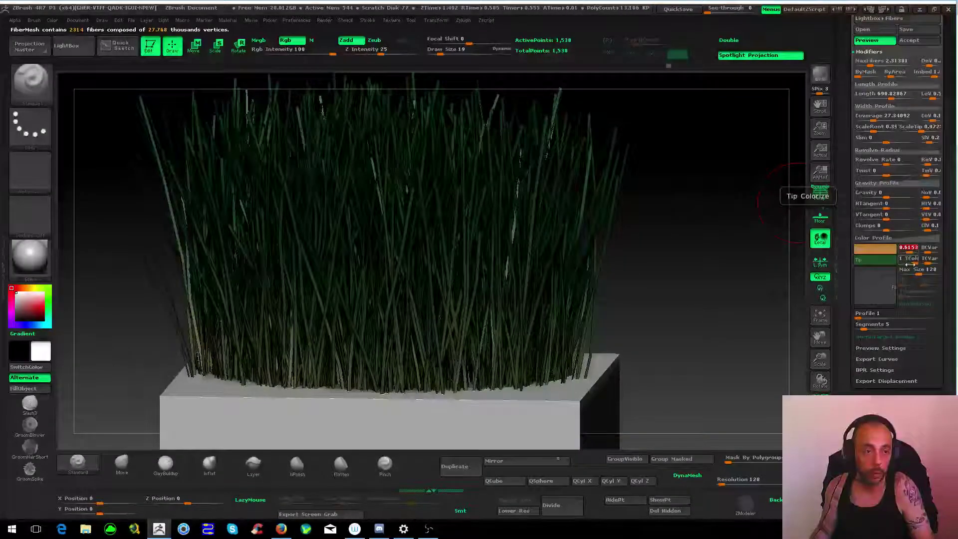
pyautogui.moveTo(912, 263); pyautogui.dragTo(910, 261)
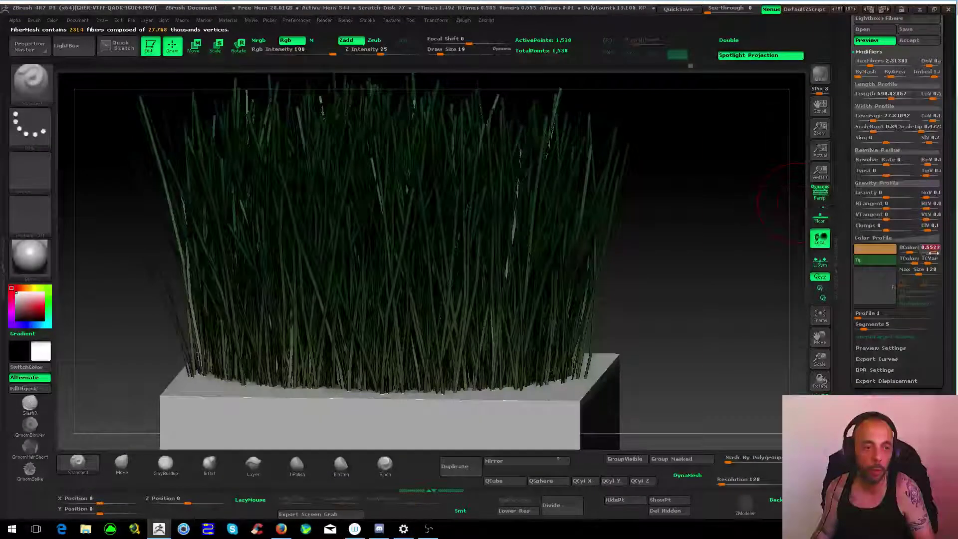
pyautogui.moveTo(928, 259)
pyautogui.moveTo(699, 249)
pyautogui.mouseDown()
pyautogui.moveTo(563, 260)
pyautogui.moveTo(564, 325)
pyautogui.mouseUp()
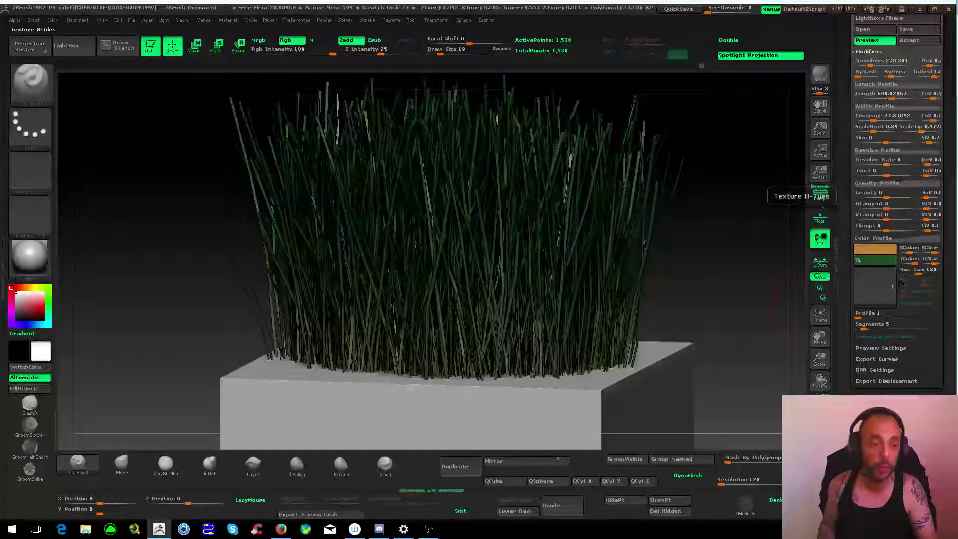
pyautogui.scroll(2, 950, 164)
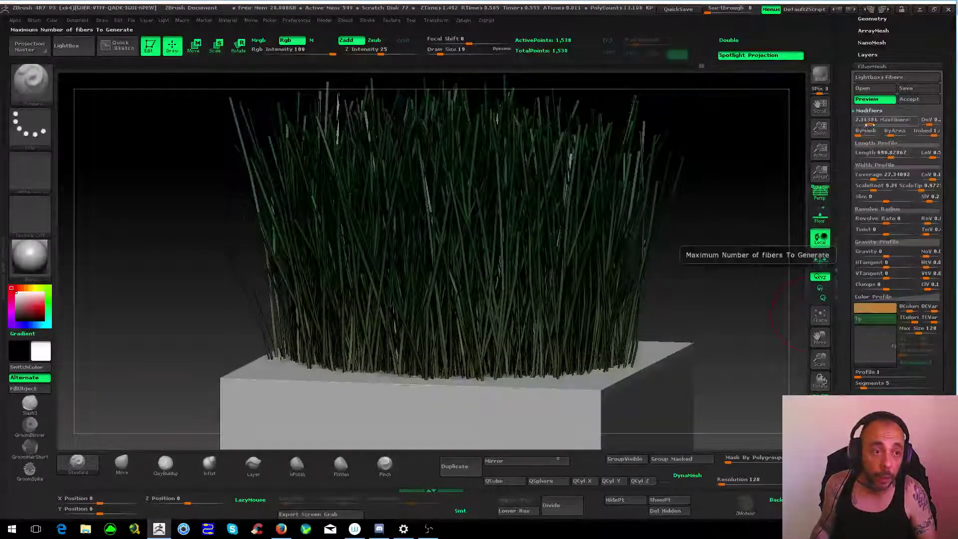
# - Reduce the fibres to a single strand and widen it with Coverage at 5000
pyautogui.moveTo(880, 120); pyautogui.dragTo(856, 120)
pyautogui.keyDown('alt'); pyautogui.moveTo(332, 197); pyautogui.dragTo(549, 150); pyautogui.keyUp('alt')
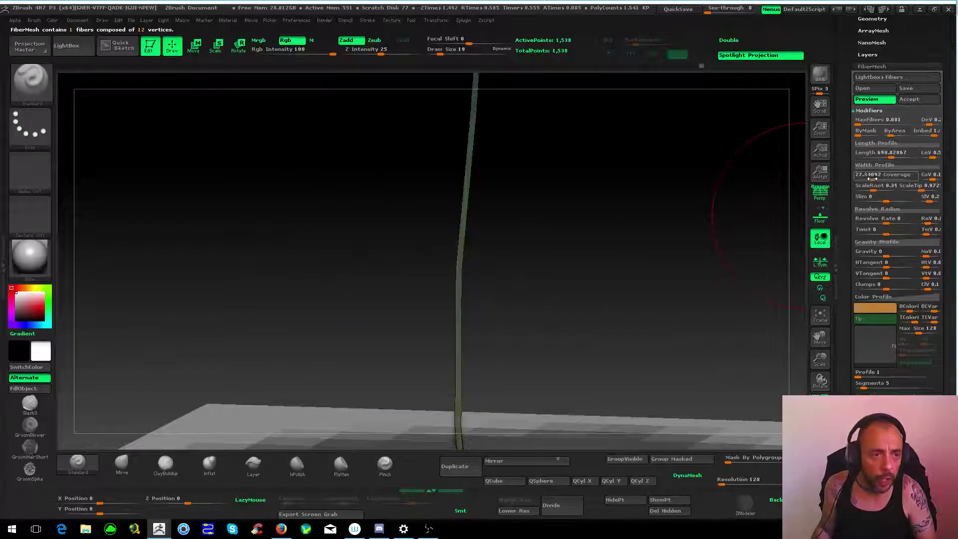
pyautogui.moveTo(873, 179); pyautogui.dragTo(925, 178)
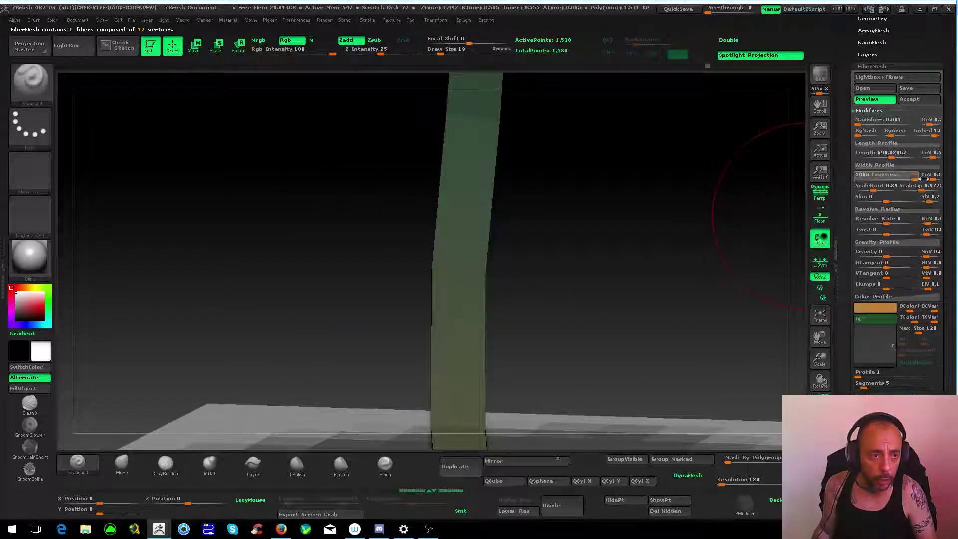
pyautogui.moveTo(561, 278)
pyautogui.keyDown('alt'); pyautogui.mouseDown()
pyautogui.moveTo(646, 355)
pyautogui.moveTo(627, 241)
pyautogui.mouseUp(); pyautogui.keyUp('alt')
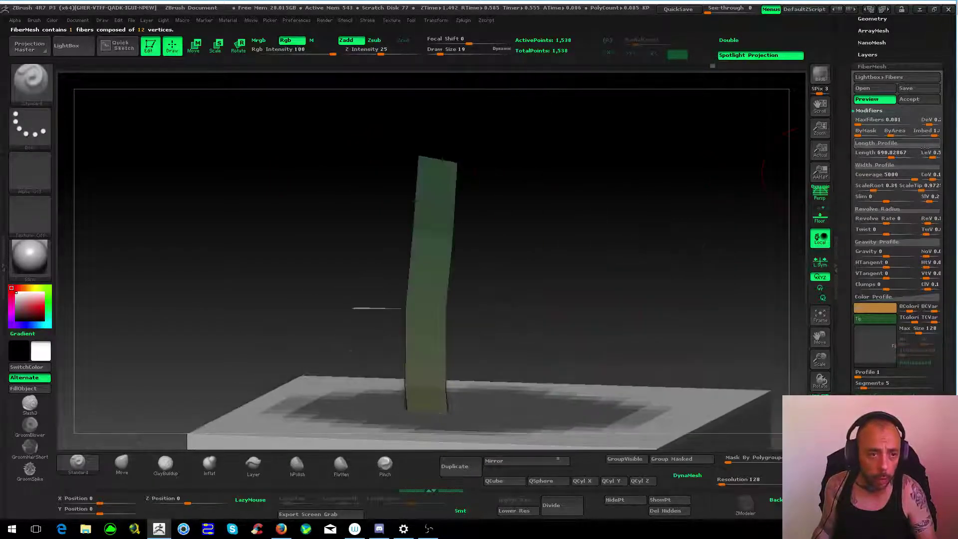
# - Raise both ends of the Width Profile curve to make one broad, flat blade
pyautogui.click(879, 165)
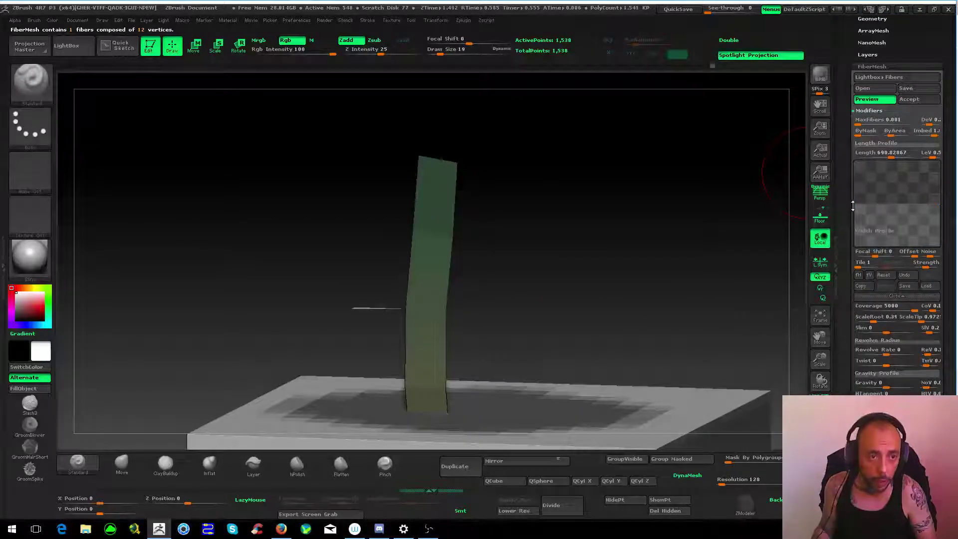
pyautogui.moveTo(855, 204); pyautogui.dragTo(855, 165)
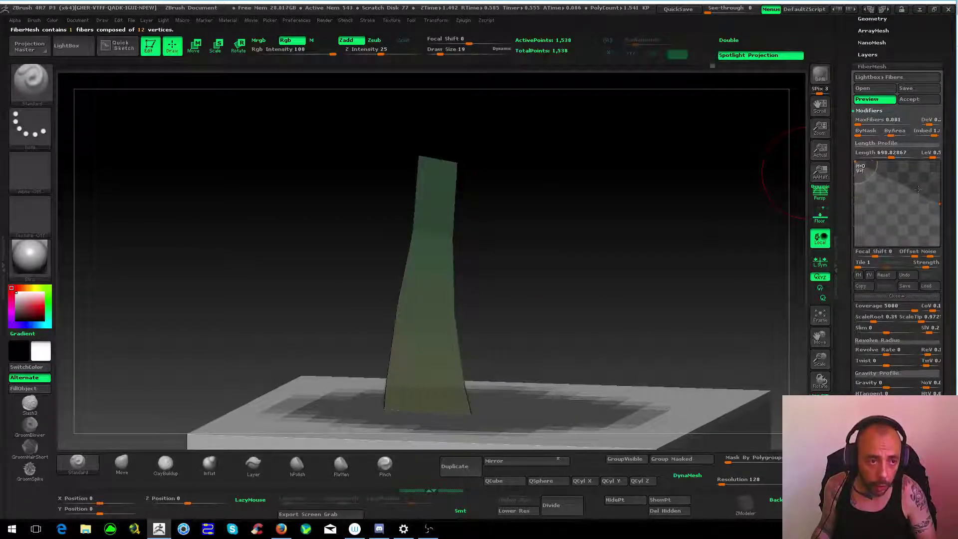
pyautogui.moveTo(937, 203); pyautogui.dragTo(940, 162)
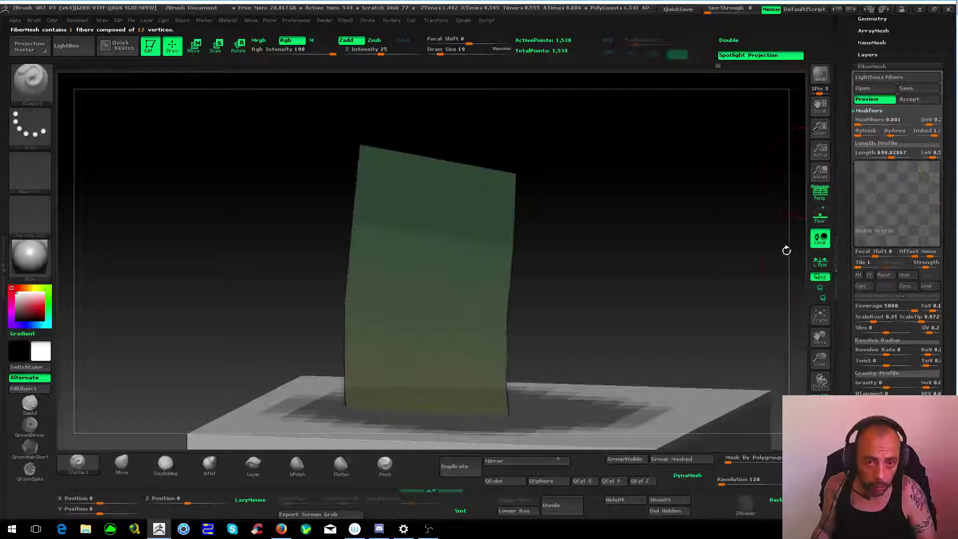
pyautogui.moveTo(610, 279); pyautogui.dragTo(585, 297)
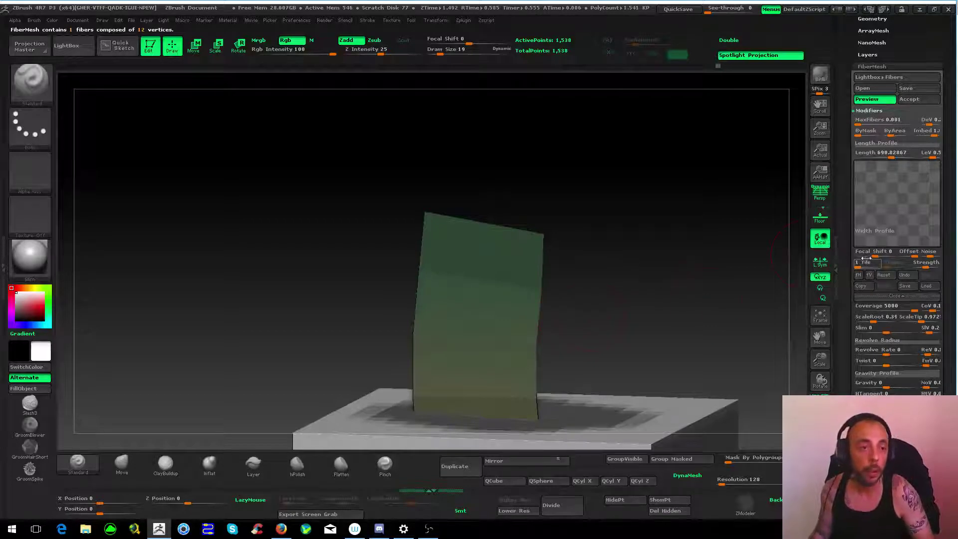
pyautogui.moveTo(633, 234)
pyautogui.mouseDown()
pyautogui.moveTo(609, 218)
pyautogui.moveTo(647, 214)
pyautogui.mouseUp()
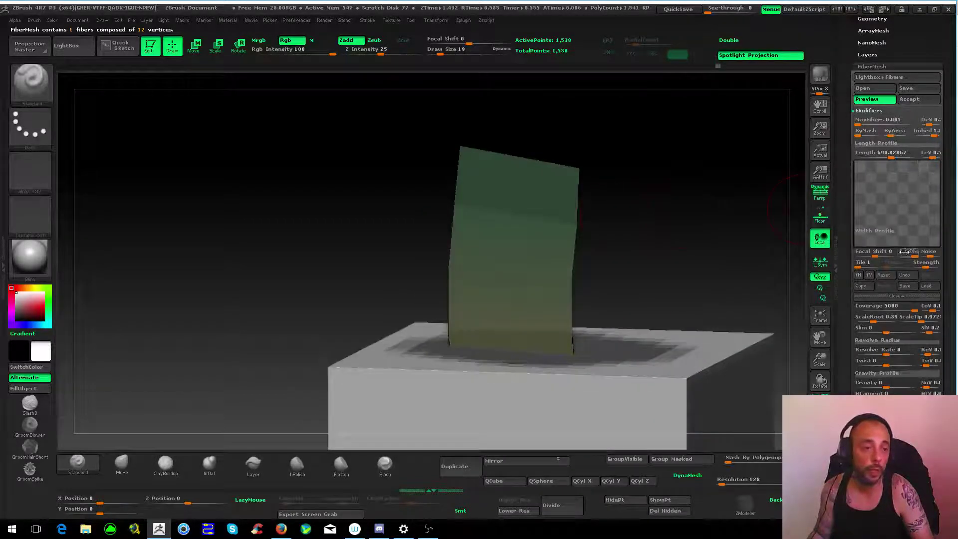
pyautogui.click(892, 297)
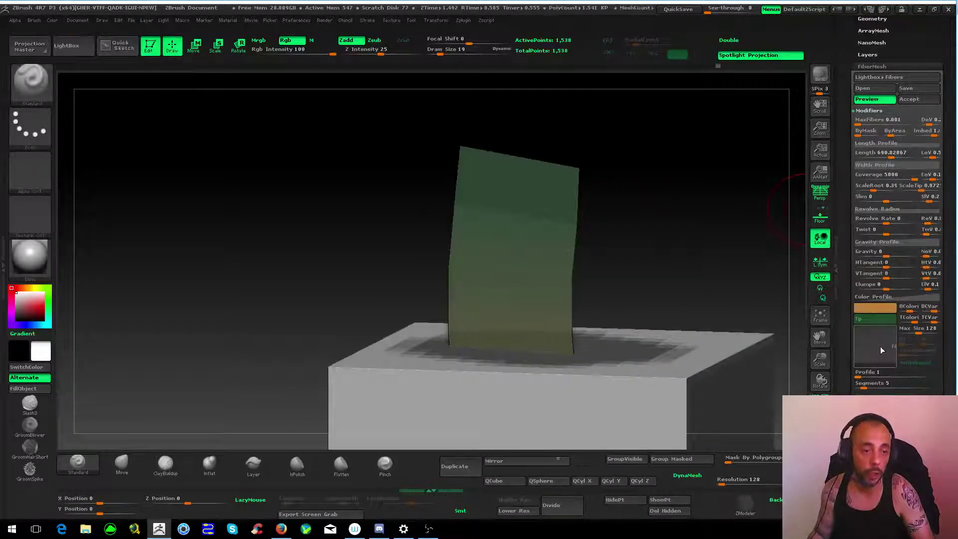
pyautogui.click(881, 349)
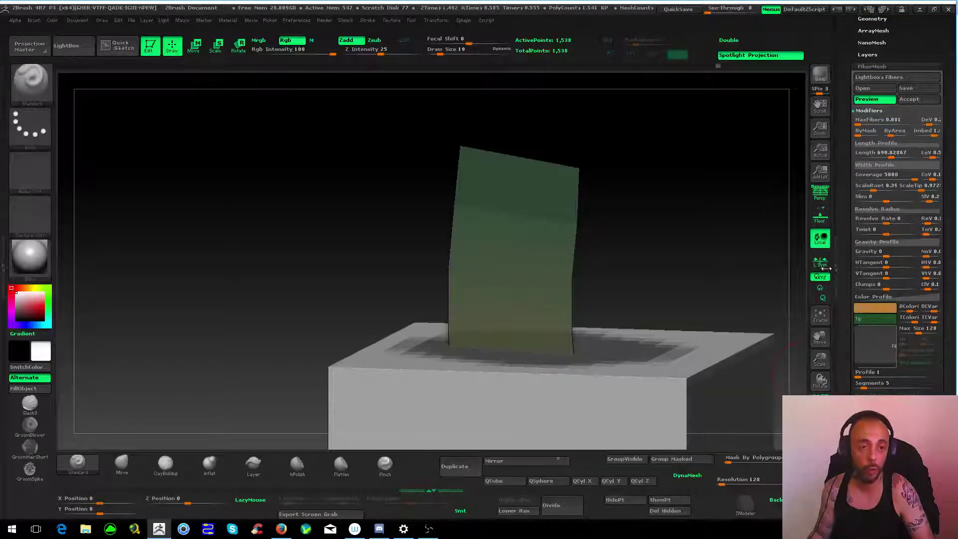
# - Import kfk.jpg as the fibre texture and accept the auto-resize prompt
pyautogui.click(874, 347)
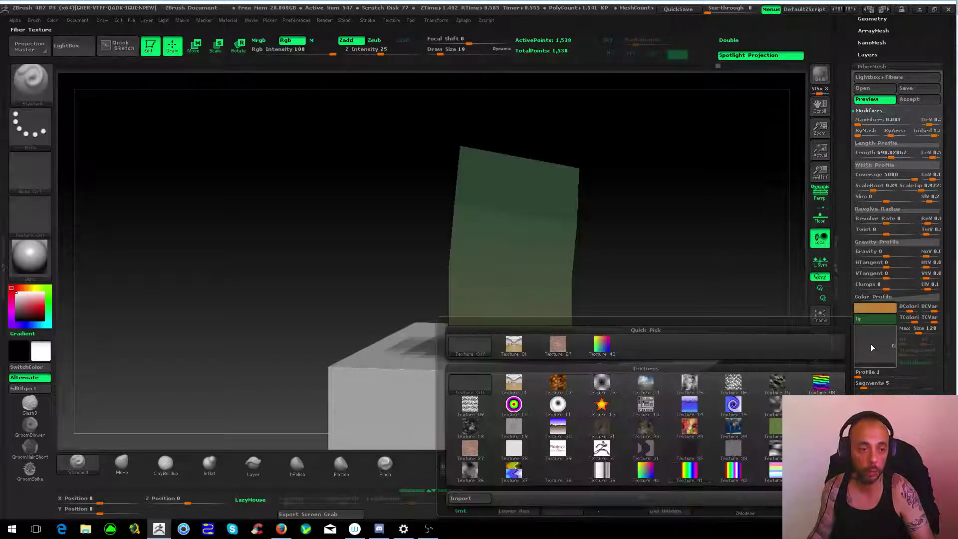
pyautogui.click(478, 498)
pyautogui.moveTo(469, 65)
pyautogui.mouseDown()
pyautogui.moveTo(464, 182)
pyautogui.moveTo(471, 161)
pyautogui.mouseUp()
pyautogui.click(276, 175)
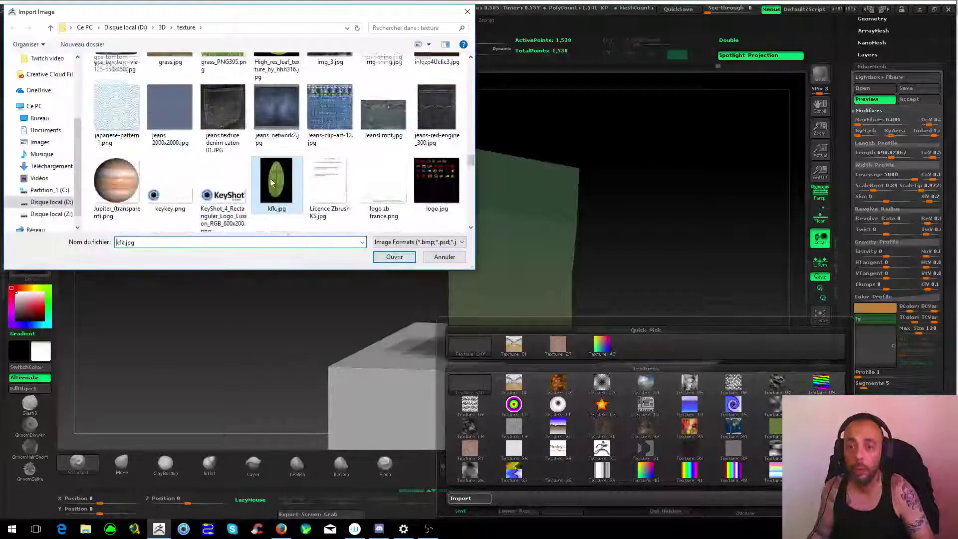
pyautogui.click(393, 257)
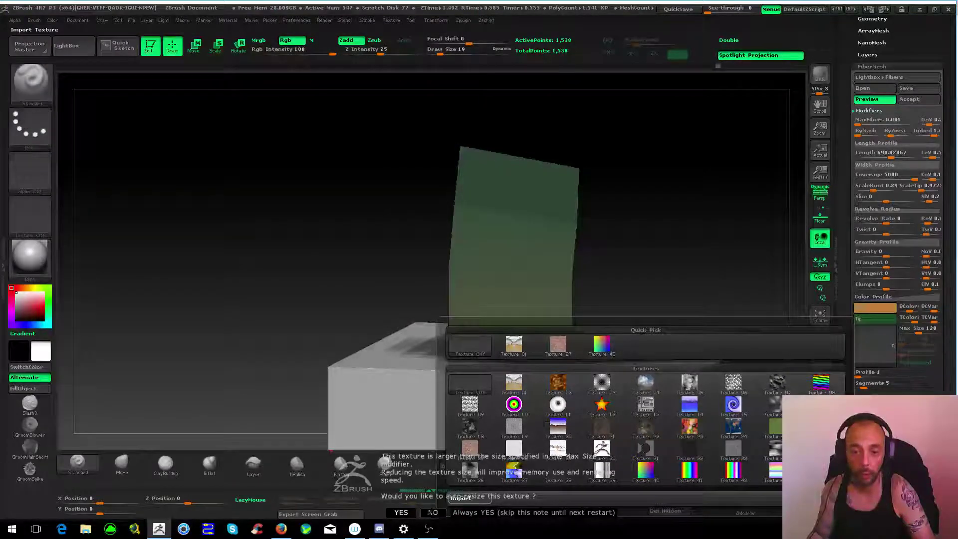
pyautogui.click(433, 512)
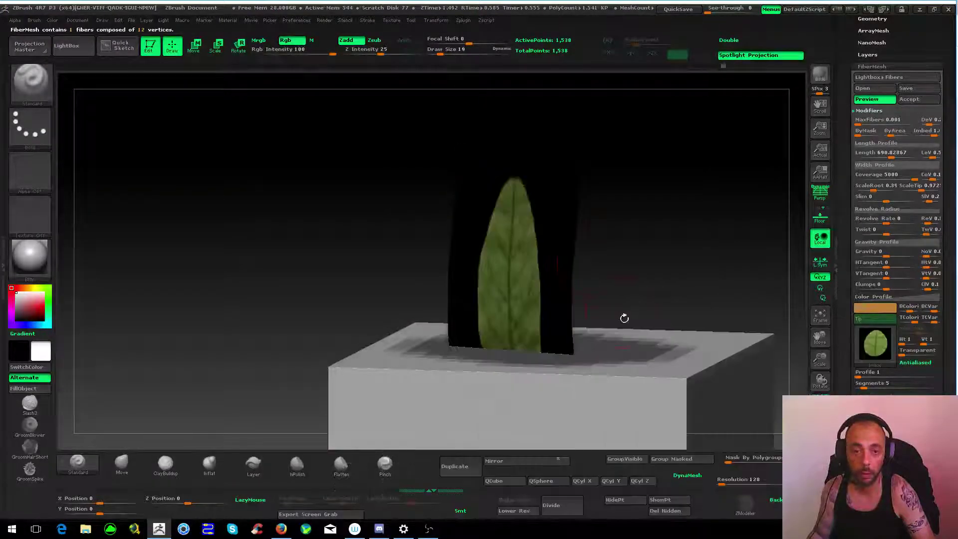
# - Set ByArea to 0 so the leaf fiber grows taller
pyautogui.keyDown('alt'); pyautogui.moveTo(665, 321); pyautogui.dragTo(626, 305); pyautogui.keyUp('alt')
pyautogui.moveTo(554, 281); pyautogui.dragTo(734, 278)
pyautogui.moveTo(932, 133); pyautogui.dragTo(929, 133)
pyautogui.moveTo(791, 182)
pyautogui.mouseDown()
pyautogui.moveTo(642, 321)
pyautogui.moveTo(565, 318)
pyautogui.mouseUp()
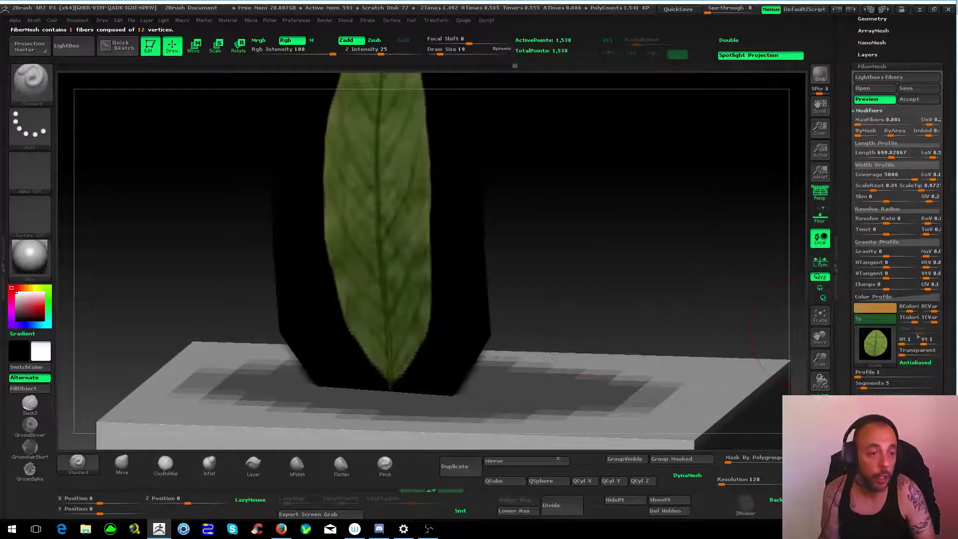
# - Turn on texture Antialiased for smooth leaf edges, comparing against it off
pyautogui.click(916, 370)
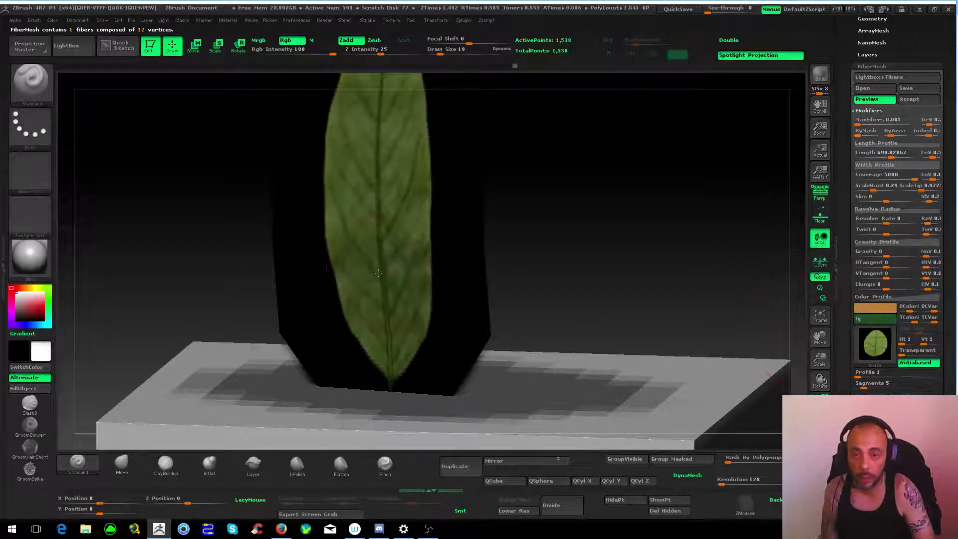
pyautogui.moveTo(574, 240)
pyautogui.mouseDown()
pyautogui.moveTo(470, 268)
pyautogui.moveTo(424, 267)
pyautogui.mouseUp()
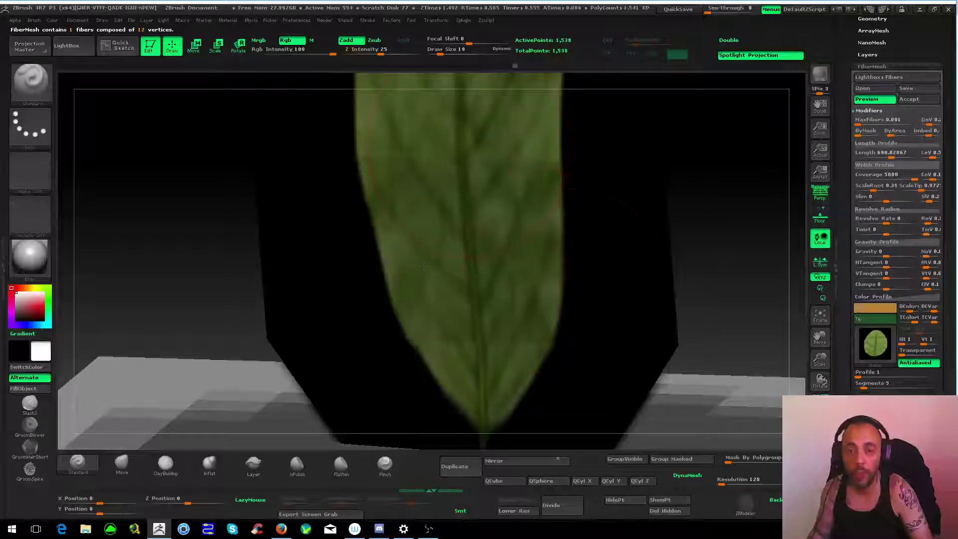
pyautogui.click(923, 368)
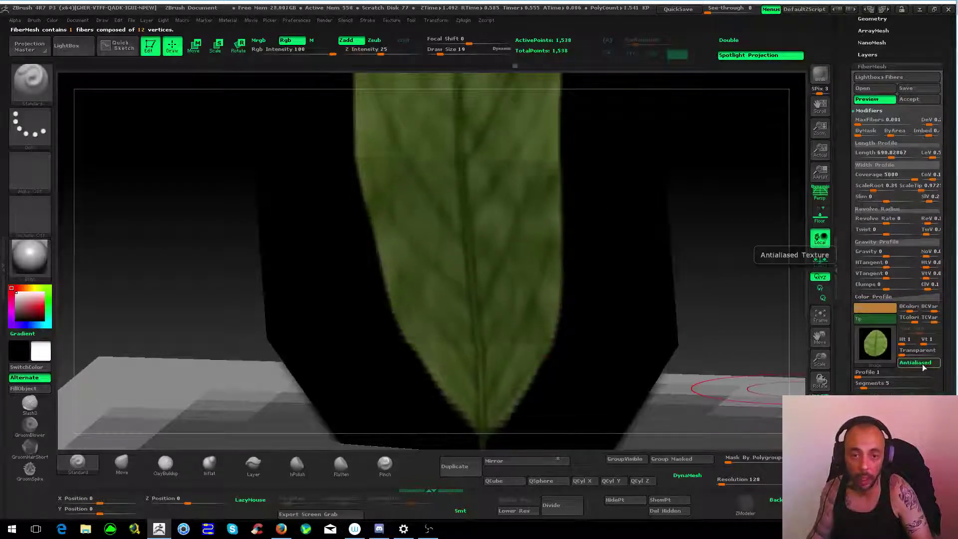
pyautogui.click(923, 368)
pyautogui.moveTo(624, 279)
pyautogui.mouseDown()
pyautogui.moveTo(544, 285)
pyautogui.moveTo(646, 246)
pyautogui.mouseUp()
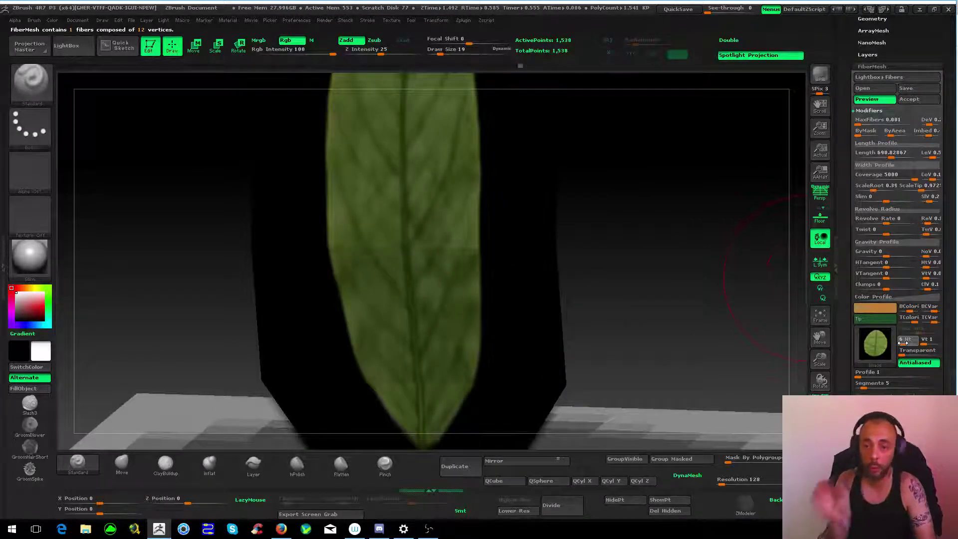
# - Try Ht/Vt leaf tiling values such as 18 and 3
pyautogui.click(902, 342)
pyautogui.press('Return')
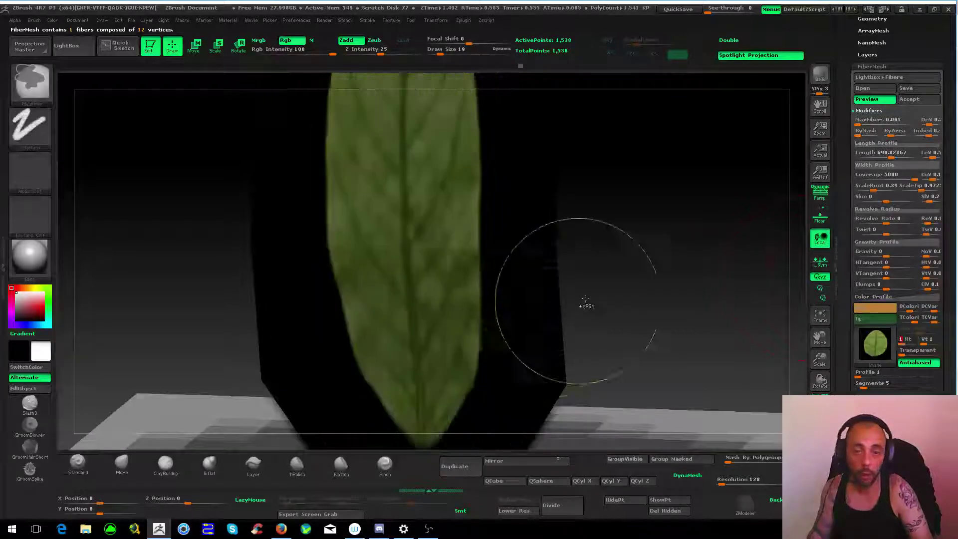
pyautogui.write('8')
pyautogui.press('Return')
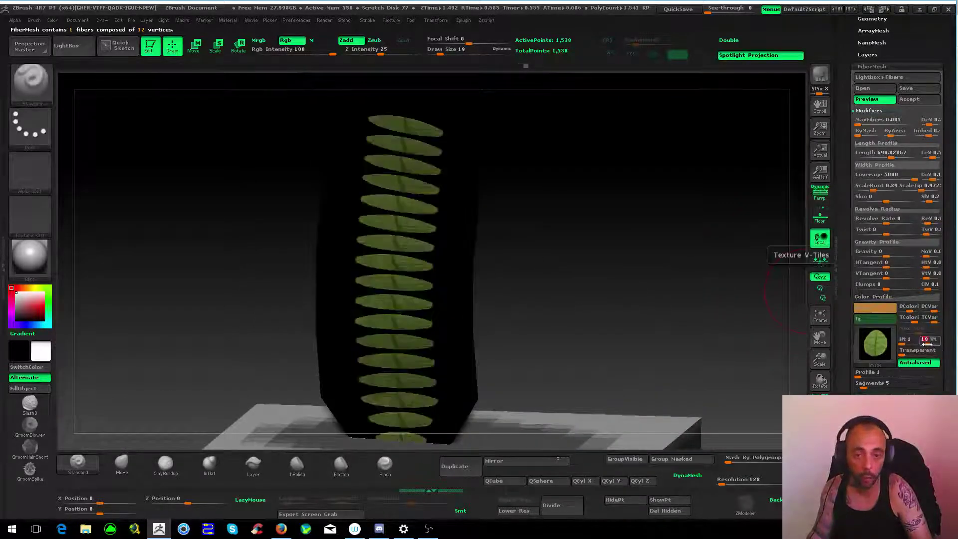
pyautogui.click(902, 341)
pyautogui.write('18')
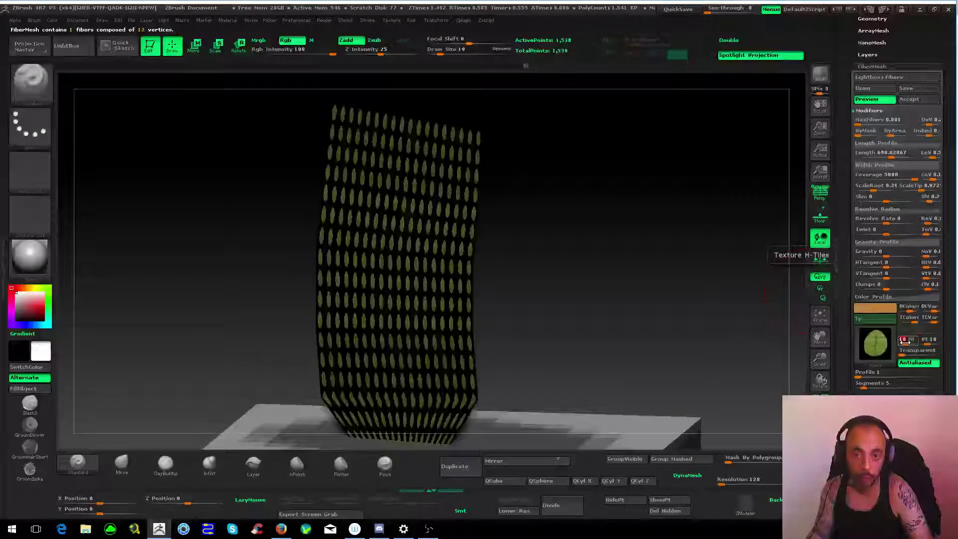
pyautogui.click(890, 342)
pyautogui.write('3')
pyautogui.press('Return')
# - Set both Ht and Vt tiling back to 1 for one whole leaf
pyautogui.click(889, 341)
pyautogui.write('1')
pyautogui.press('Return')
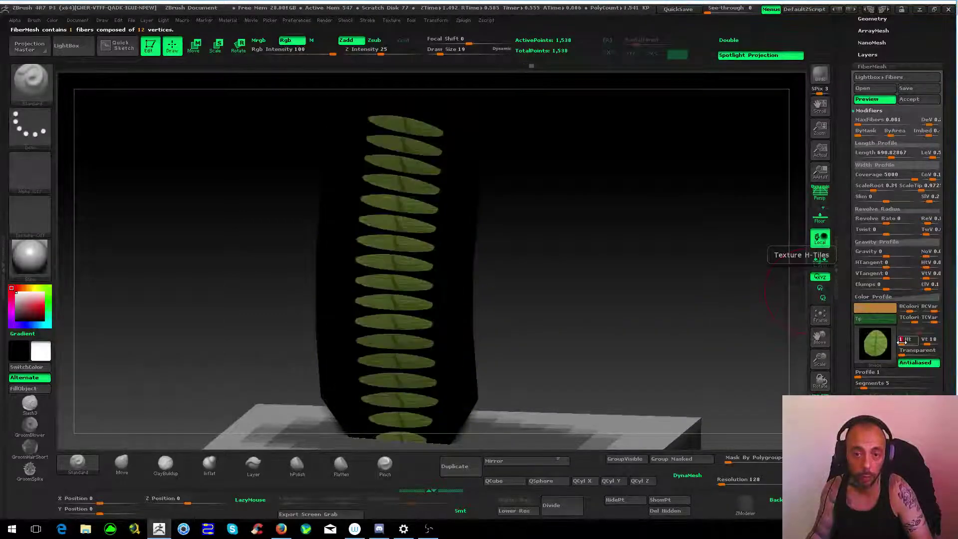
pyautogui.moveTo(560, 303); pyautogui.dragTo(469, 270)
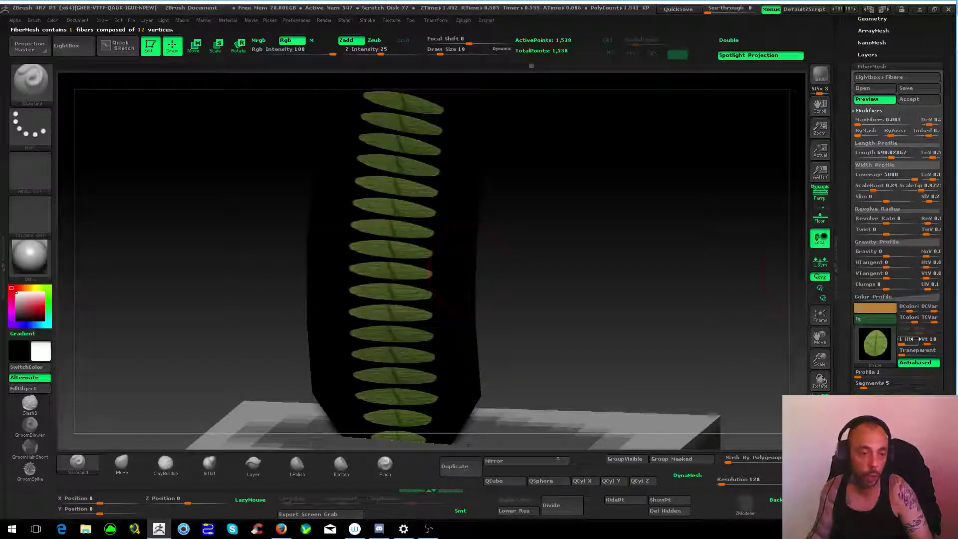
pyautogui.press('Return')
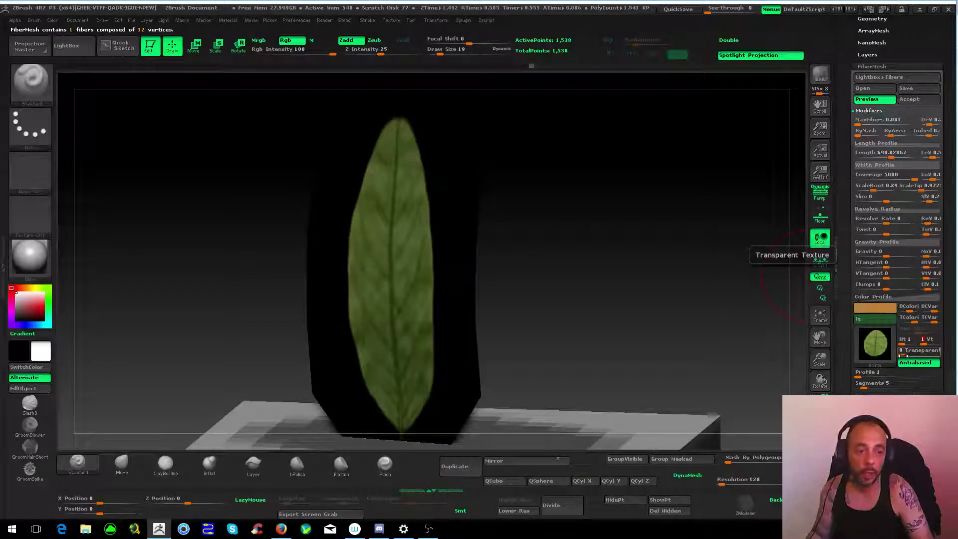
# - Raise Transparent to about 17, hiding the black background around the leaf
pyautogui.moveTo(904, 355); pyautogui.dragTo(906, 356)
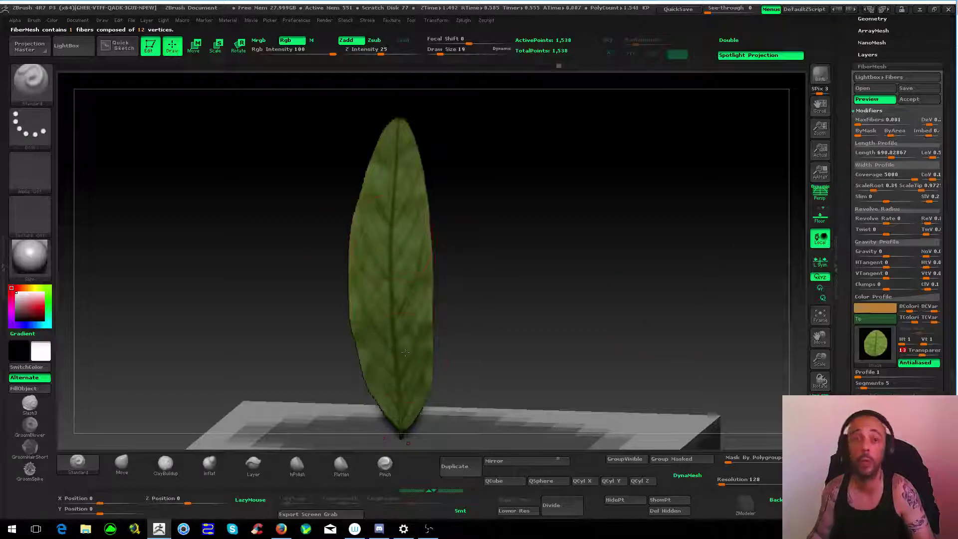
pyautogui.moveTo(466, 311); pyautogui.dragTo(769, 350)
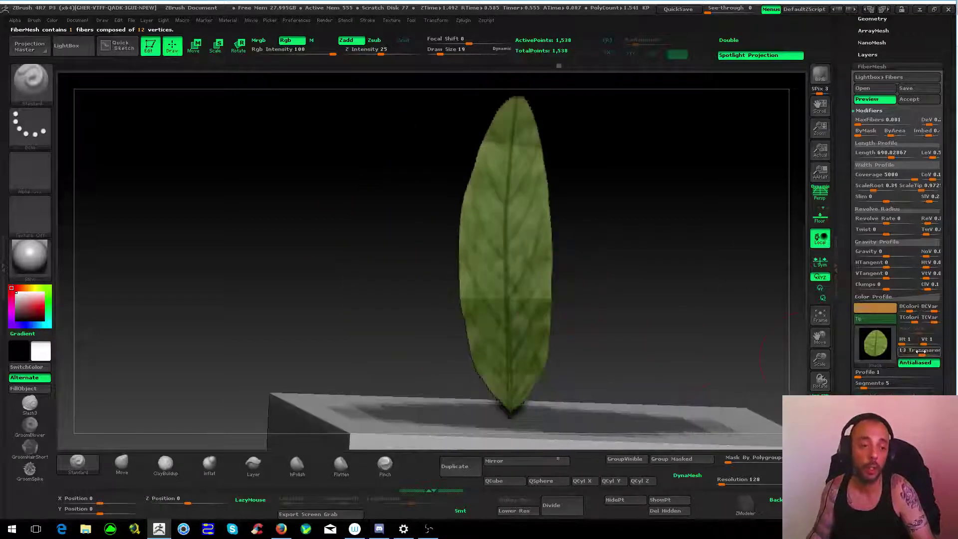
pyautogui.click(917, 352)
pyautogui.click(903, 353)
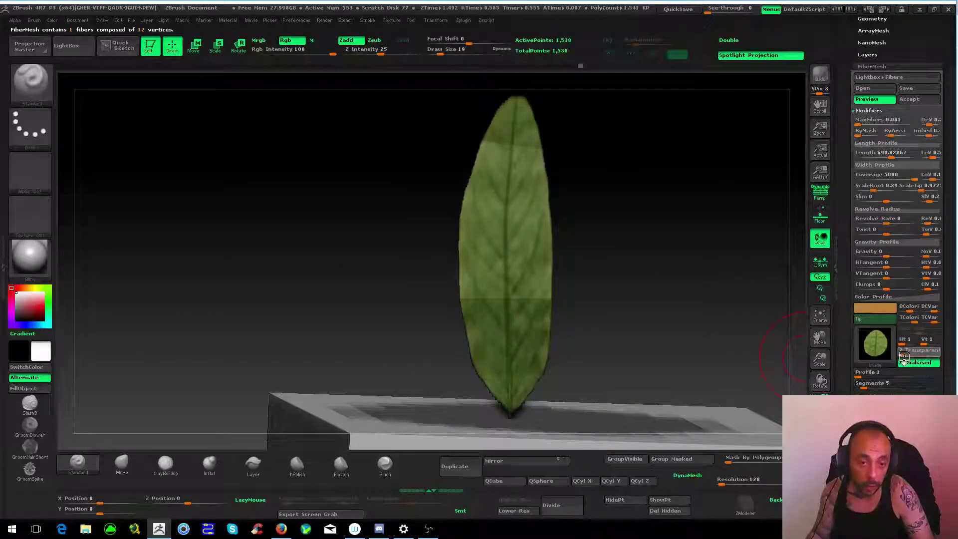
pyautogui.click(905, 357)
pyautogui.press('ctrl')
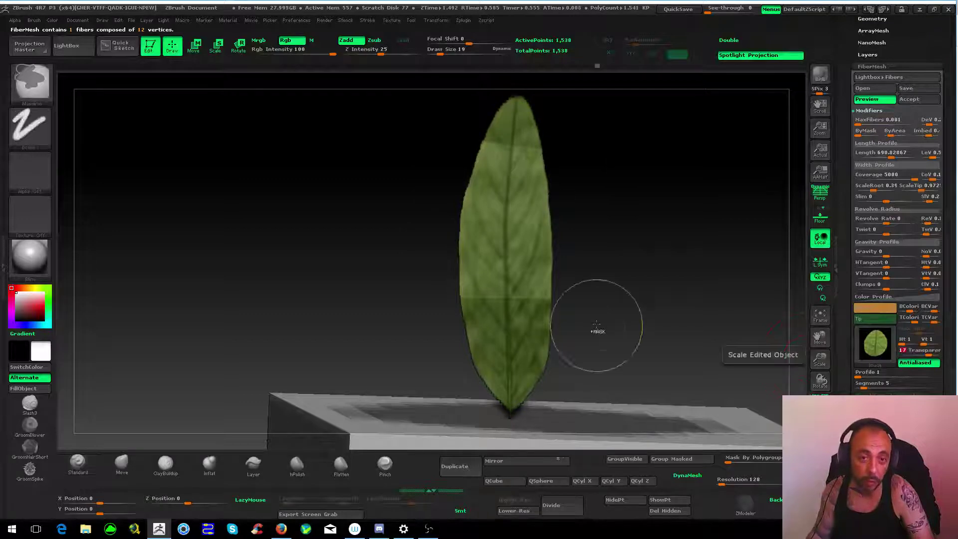
pyautogui.moveTo(597, 325)
pyautogui.mouseDown()
pyautogui.moveTo(565, 280)
pyautogui.moveTo(513, 274)
pyautogui.moveTo(599, 248)
pyautogui.moveTo(673, 295)
pyautogui.moveTo(630, 234)
pyautogui.mouseUp()
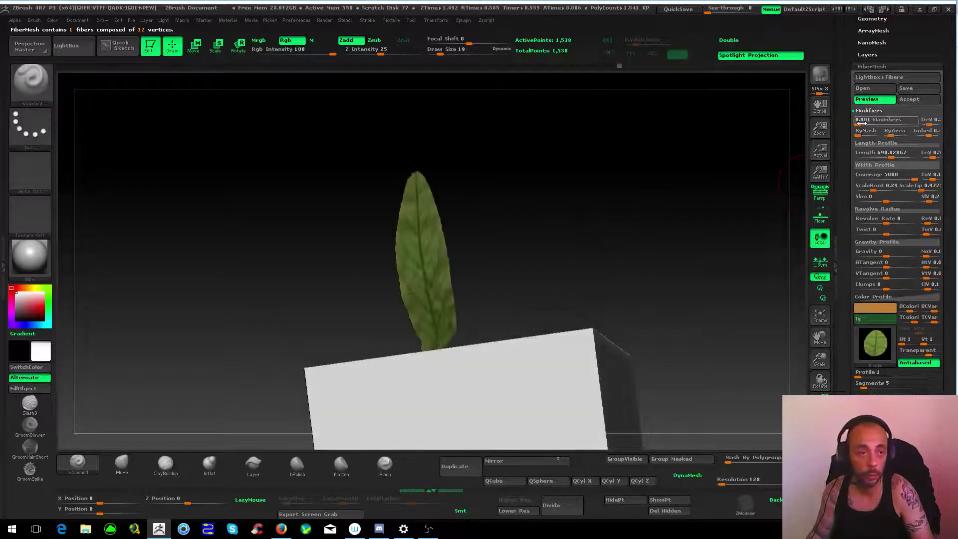
# - Raise MaxFibers to 0.0602 for a 61-leaf clump and render a BPR preview
pyautogui.moveTo(857, 122); pyautogui.dragTo(860, 122)
pyautogui.moveTo(614, 210)
pyautogui.mouseDown()
pyautogui.moveTo(631, 197)
pyautogui.moveTo(693, 213)
pyautogui.moveTo(748, 164)
pyautogui.mouseUp()
pyautogui.click(820, 74)
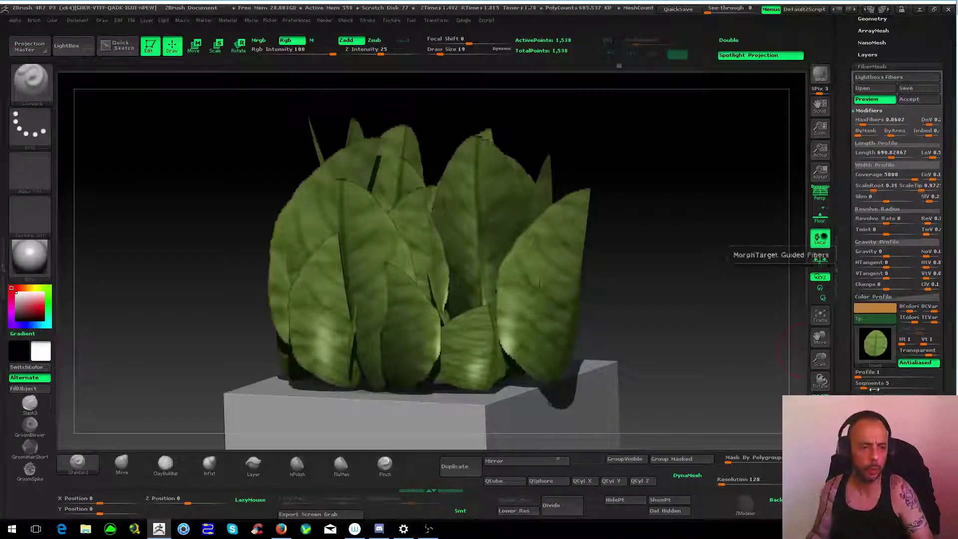
# - Set BPR Sides per fiber to 2 and render the leaf clump
pyautogui.click(870, 110)
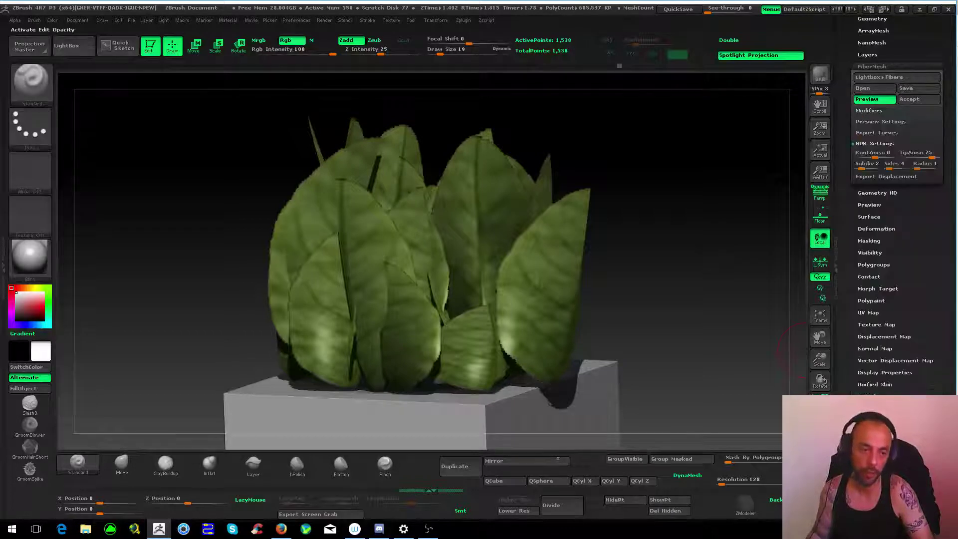
pyautogui.moveTo(609, 303); pyautogui.dragTo(545, 224)
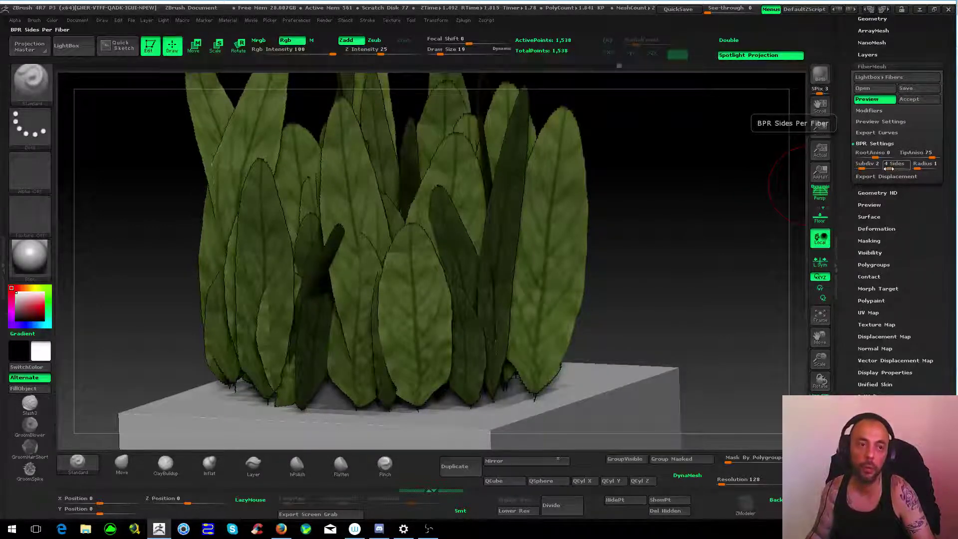
pyautogui.moveTo(889, 169); pyautogui.dragTo(886, 168)
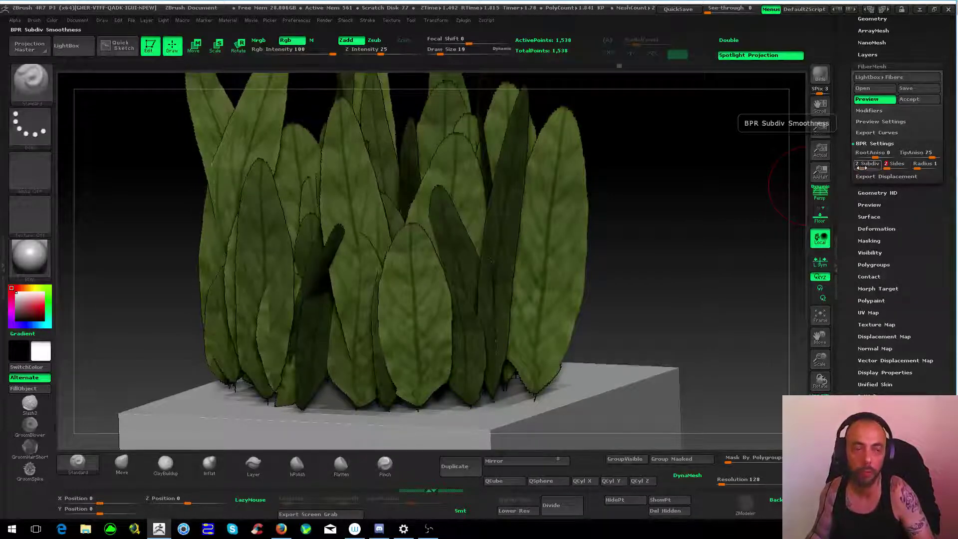
pyautogui.click(819, 76)
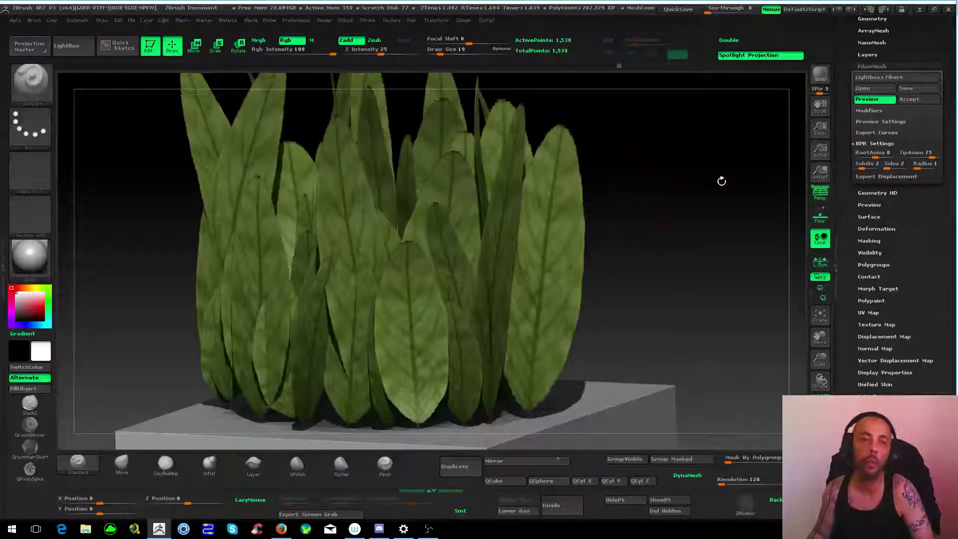
# - Raise Sides to 3, re-render the clump, and reopen Modifiers
pyautogui.moveTo(886, 169); pyautogui.dragTo(889, 170)
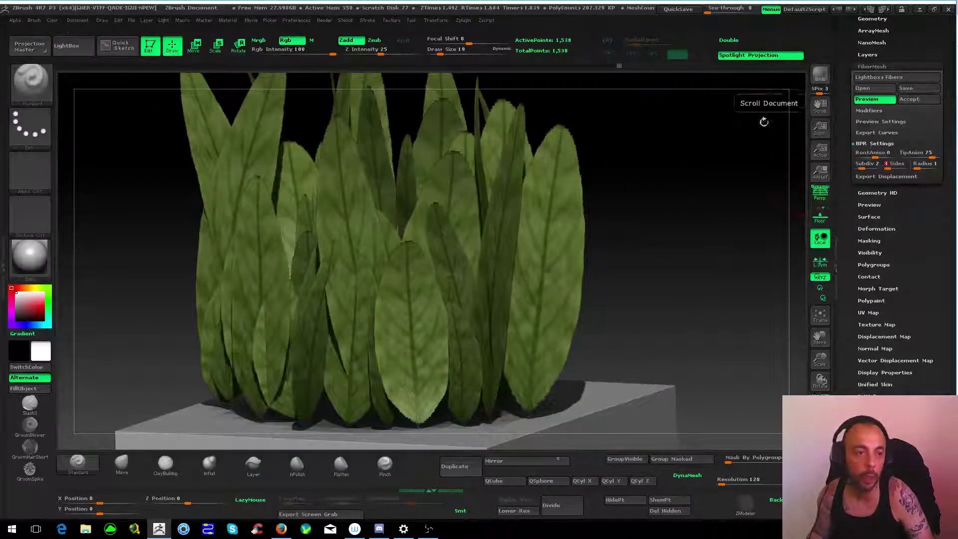
pyautogui.hotkey('shift', 'r')
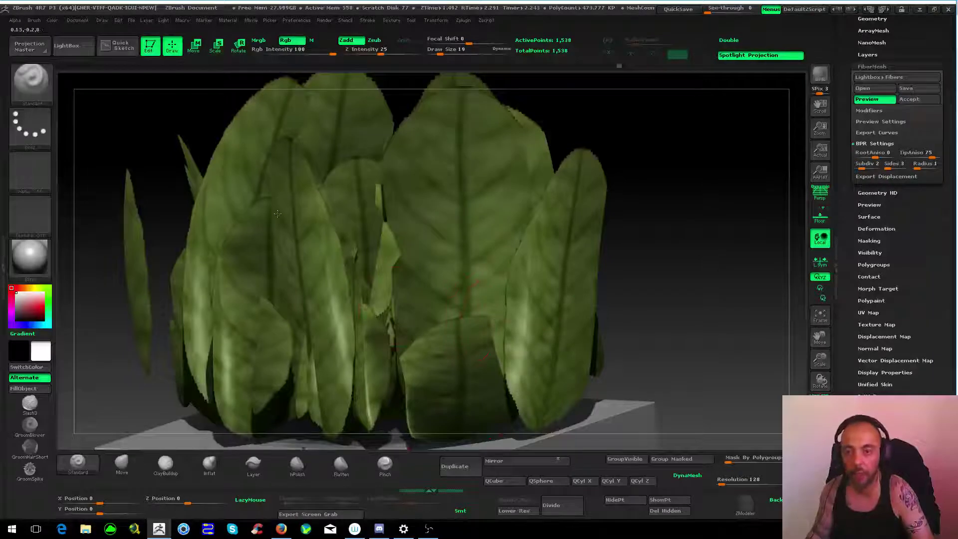
pyautogui.click(937, 141)
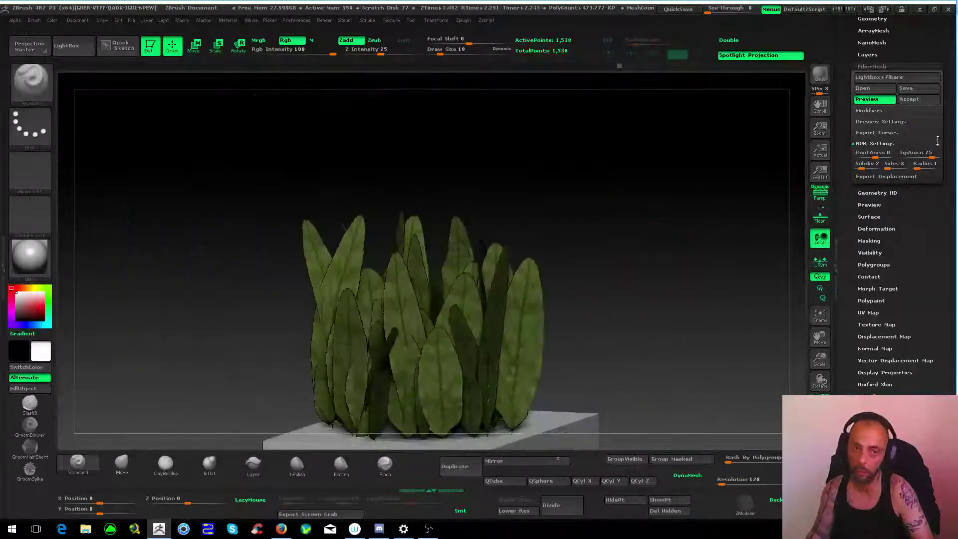
pyautogui.click(869, 111)
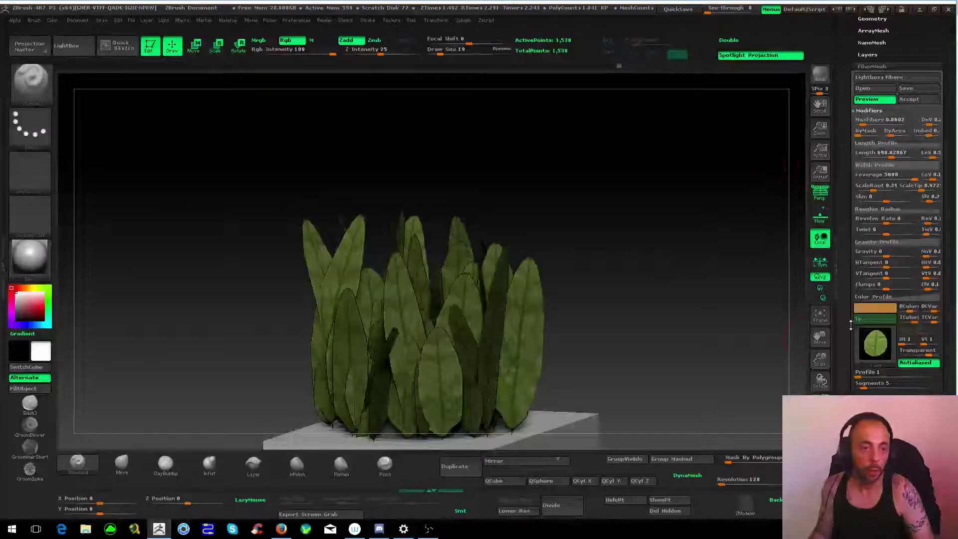
pyautogui.moveTo(606, 253); pyautogui.dragTo(623, 245)
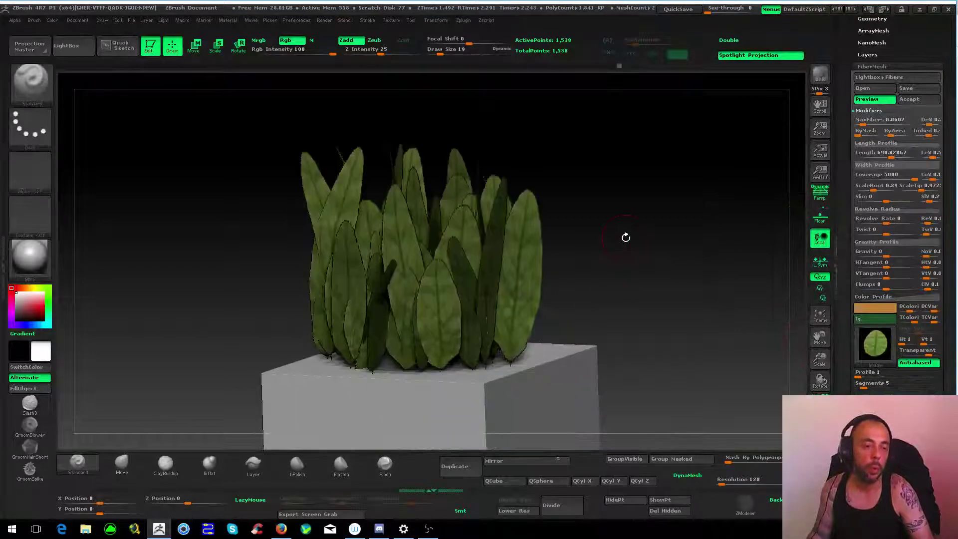
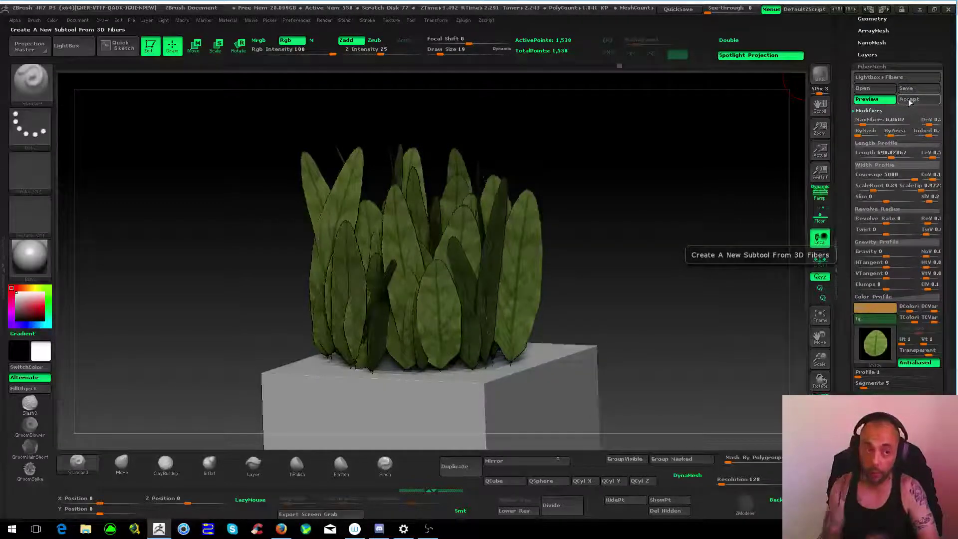
# - Accept the FiberMesh leaves as the Fibers301 subtool, select it, and frame it in view
pyautogui.click(908, 101)
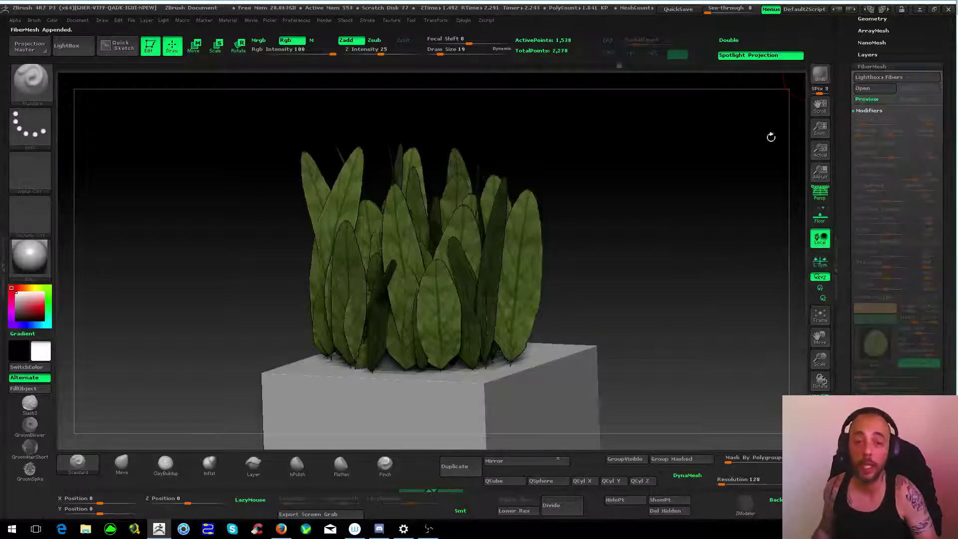
pyautogui.scroll(3, 868, 75)
pyautogui.click(868, 72)
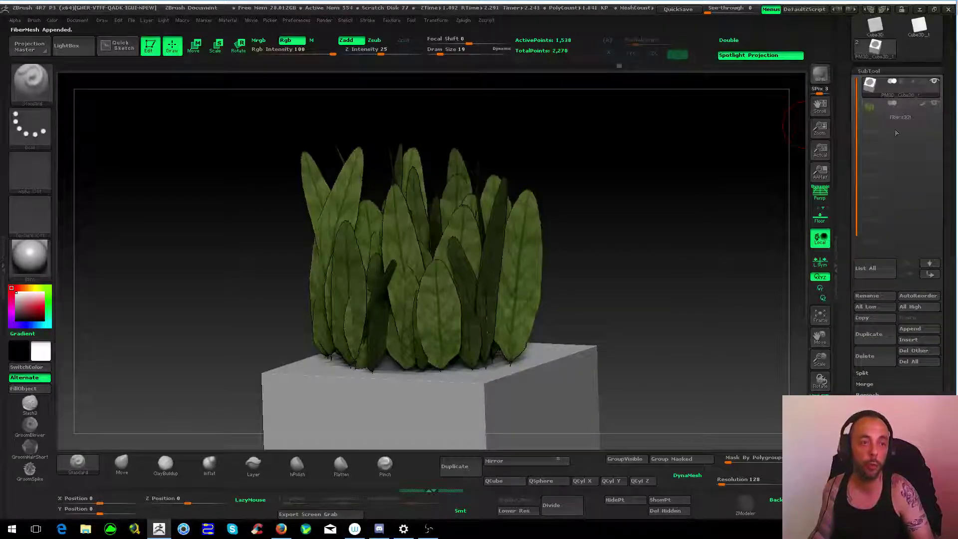
pyautogui.click(898, 110)
pyautogui.moveTo(416, 93); pyautogui.dragTo(604, 139)
pyautogui.press('f')
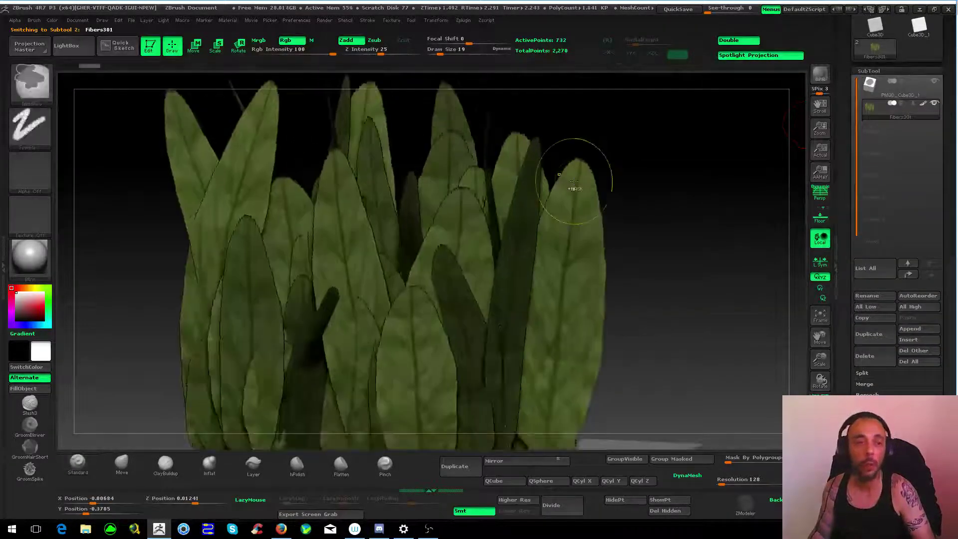
pyautogui.moveTo(643, 185); pyautogui.dragTo(709, 200)
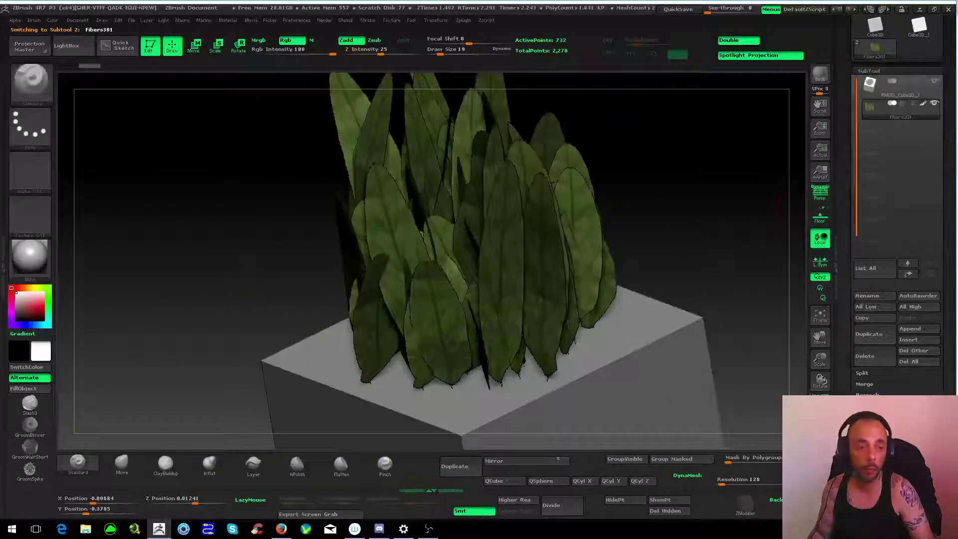
pyautogui.moveTo(781, 207)
pyautogui.mouseDown()
pyautogui.moveTo(612, 364)
pyautogui.moveTo(605, 193)
pyautogui.moveTo(619, 166)
pyautogui.moveTo(470, 220)
pyautogui.mouseUp()
pyautogui.keyDown('alt'); pyautogui.moveTo(348, 283); pyautogui.dragTo(463, 238); pyautogui.keyUp('alt')
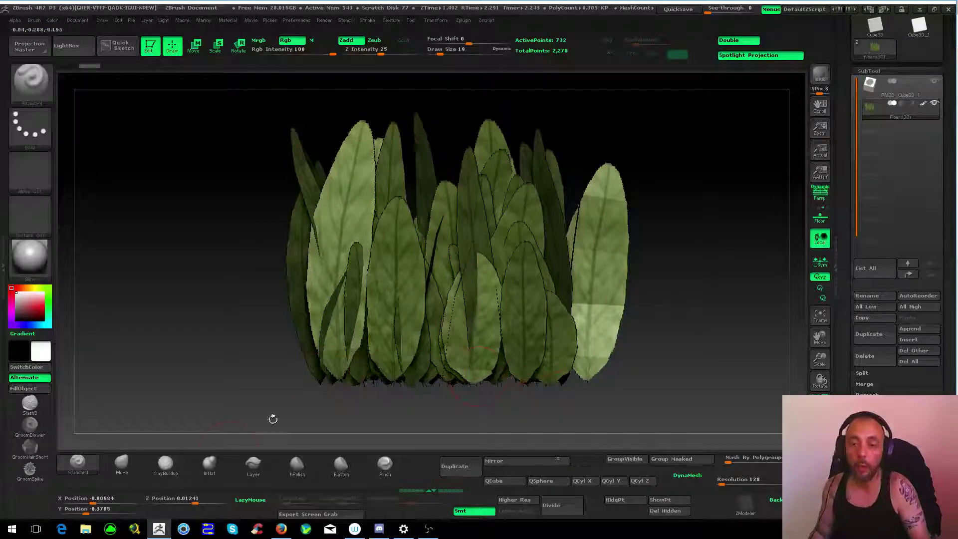
# - Pick the Move brush, enter transpose Move mode (W), and draw an action line down the leaves
pyautogui.click(129, 464)
pyautogui.press('b')
pyautogui.press('c')
pyautogui.press('l')
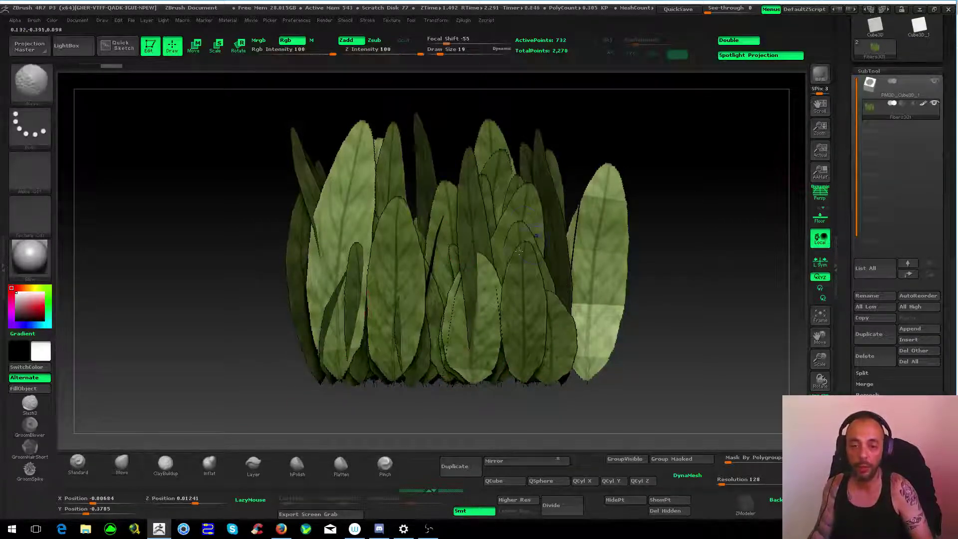
pyautogui.press('shift')
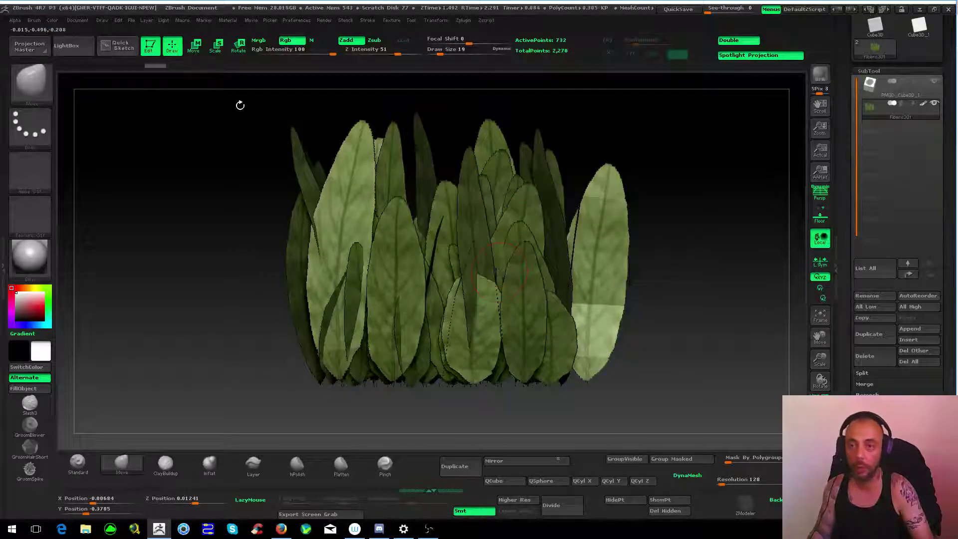
pyautogui.press('w')
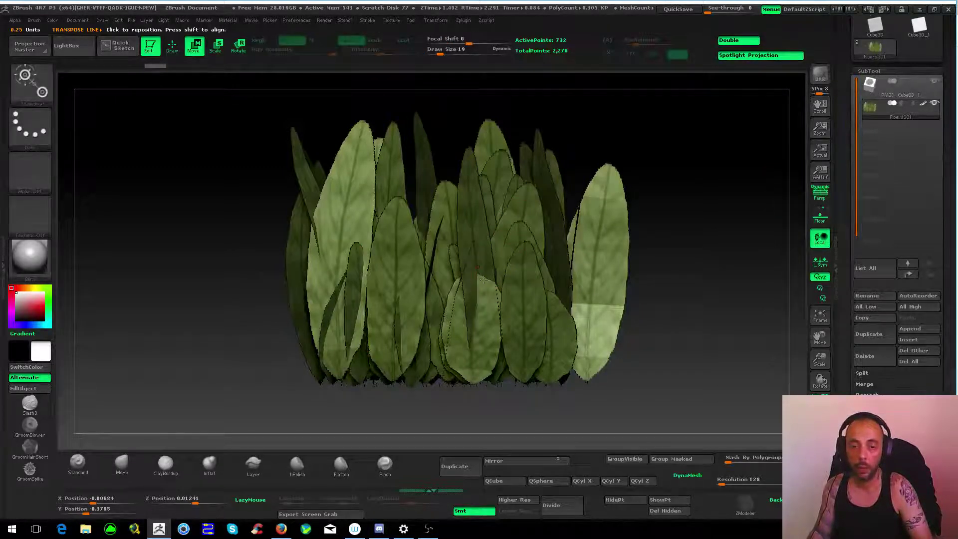
pyautogui.moveTo(491, 213); pyautogui.dragTo(492, 130)
pyautogui.moveTo(664, 249)
pyautogui.mouseDown()
pyautogui.moveTo(750, 126)
pyautogui.moveTo(440, 174)
pyautogui.moveTo(494, 173)
pyautogui.moveTo(496, 150)
pyautogui.mouseUp()
pyautogui.moveTo(496, 255); pyautogui.dragTo(496, 125)
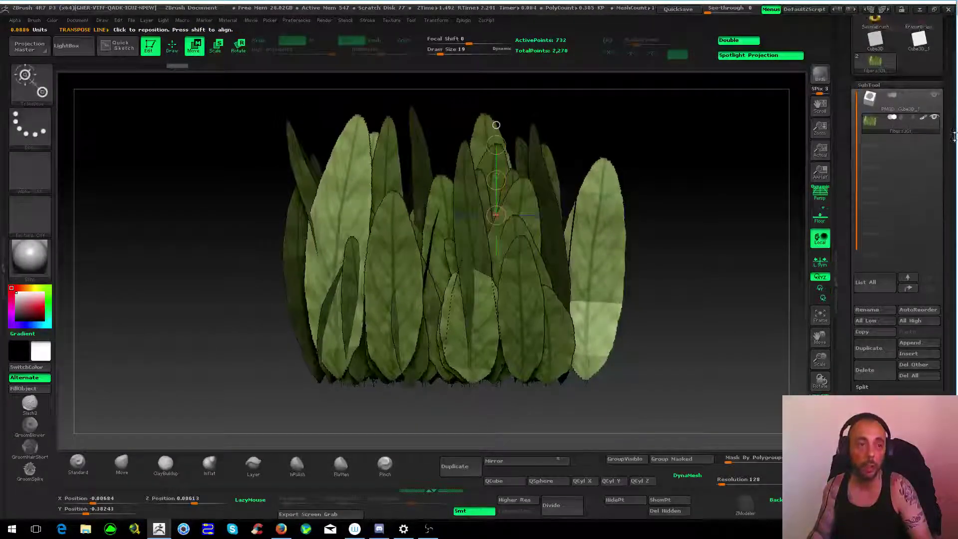
pyautogui.moveTo(953, 144); pyautogui.dragTo(953, 196)
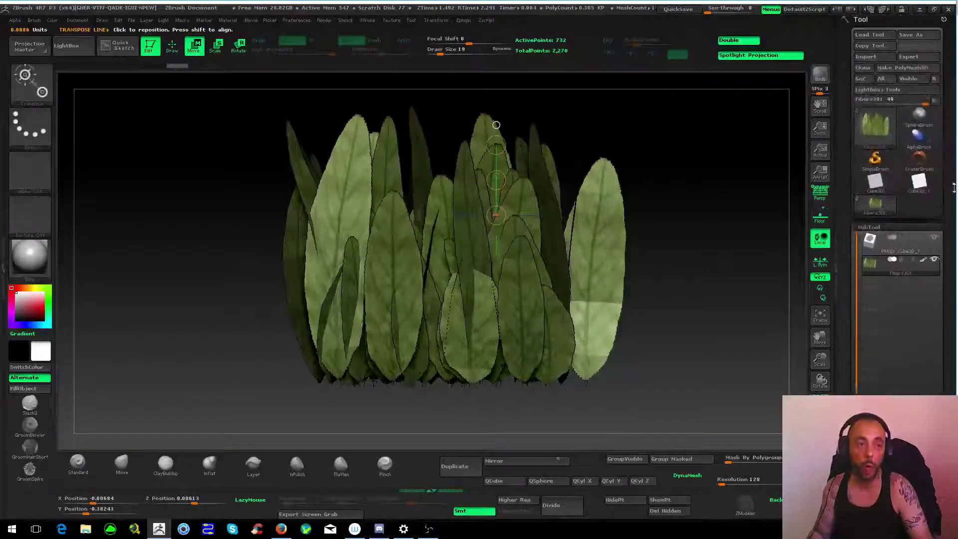
# - Make a PolyMesh3D of the leaves and append PM3D_Fibers301 as a third subtool
pyautogui.click(906, 70)
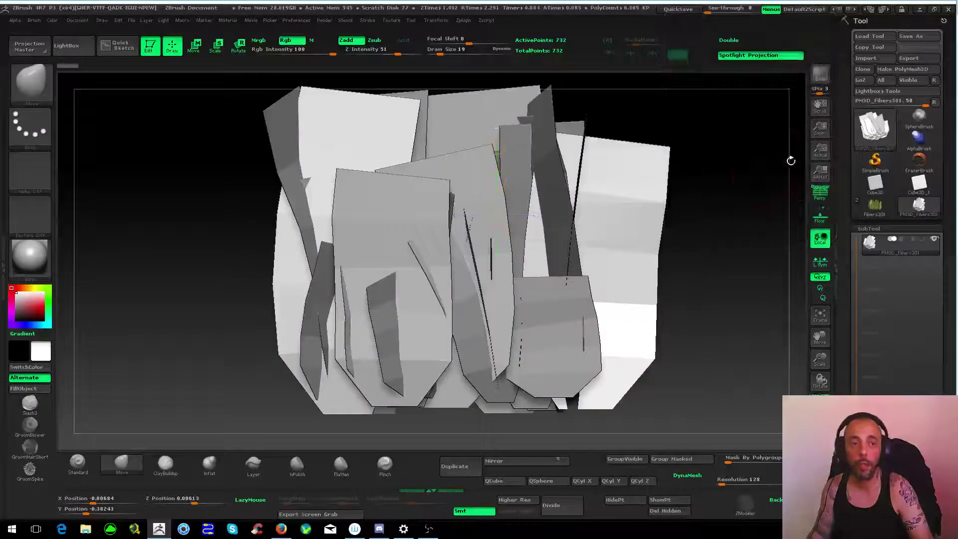
pyautogui.click(874, 204)
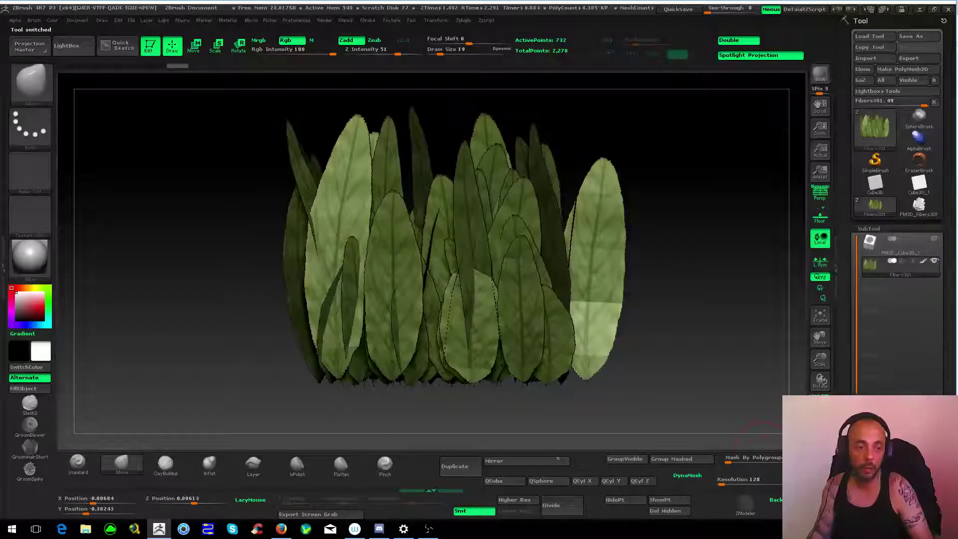
pyautogui.click(879, 430)
pyautogui.click(821, 305)
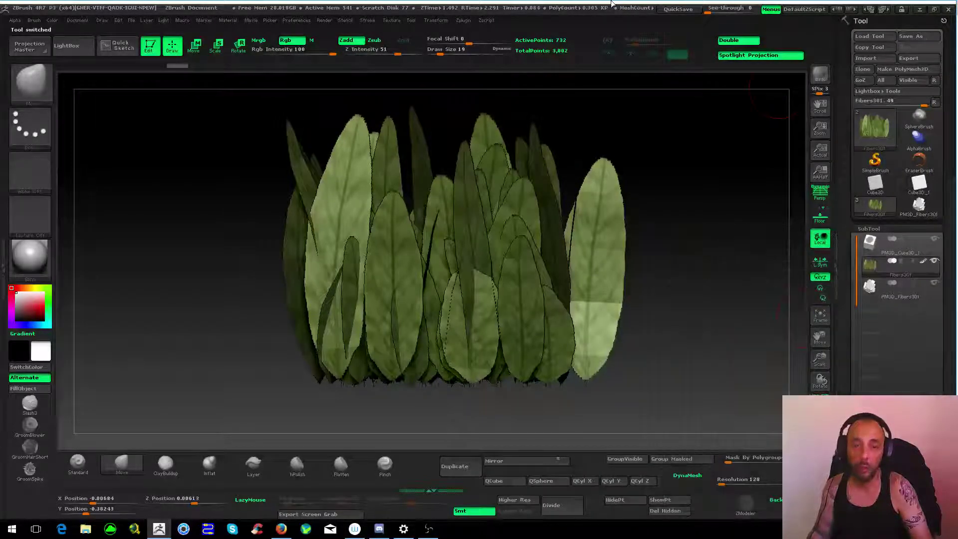
# - Copy the Fibers301 UVs with UV Master and paste them onto PM3D_Fibers301
pyautogui.click(464, 20)
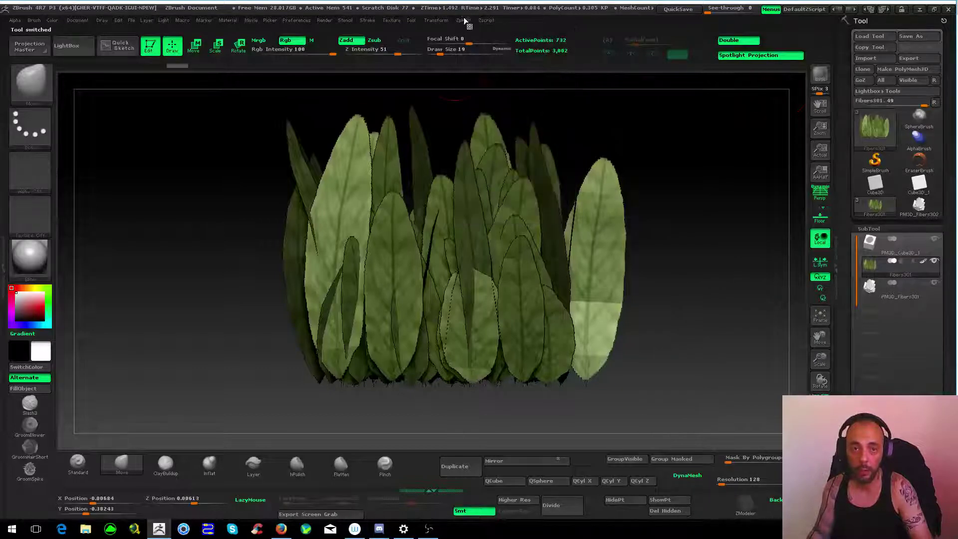
pyautogui.click(464, 20)
pyautogui.click(489, 188)
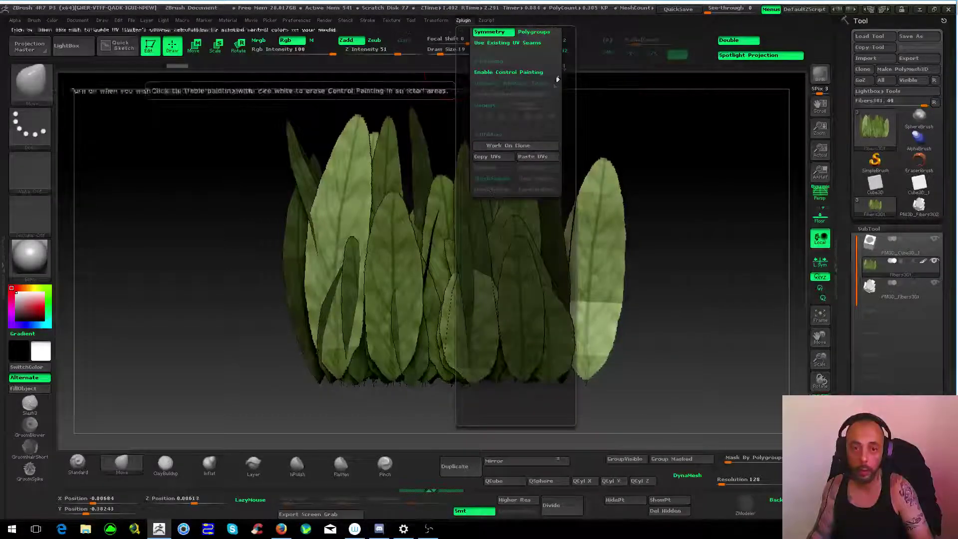
pyautogui.scroll(3, 487, 118)
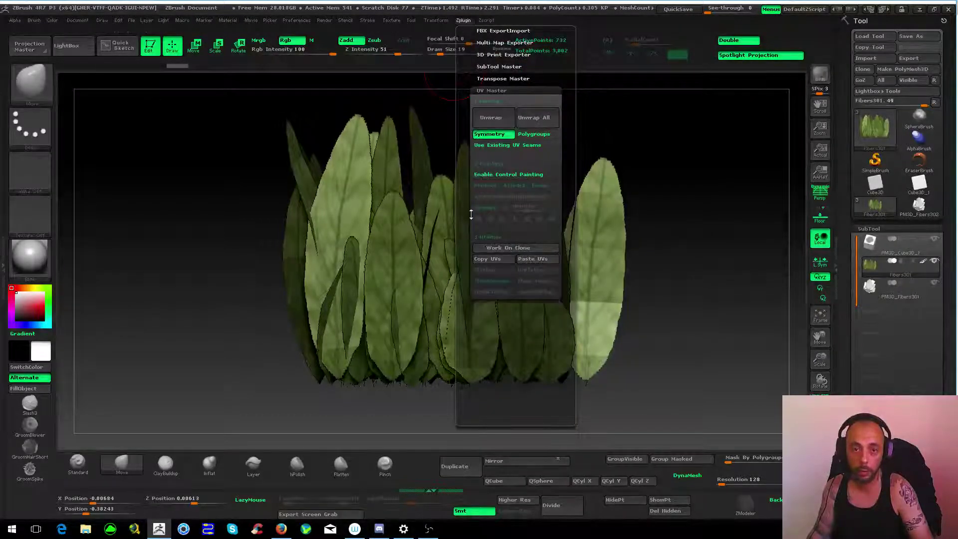
pyautogui.click(488, 259)
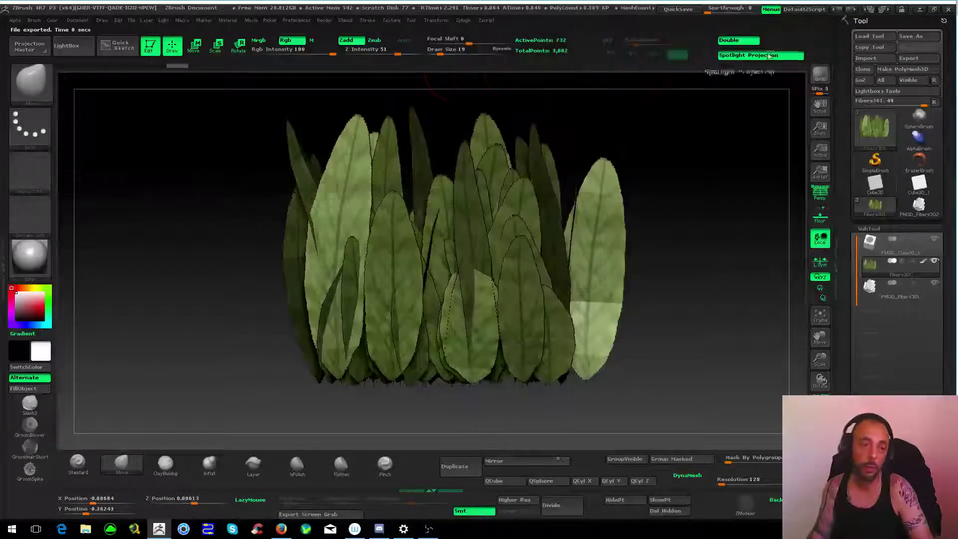
pyautogui.click(893, 291)
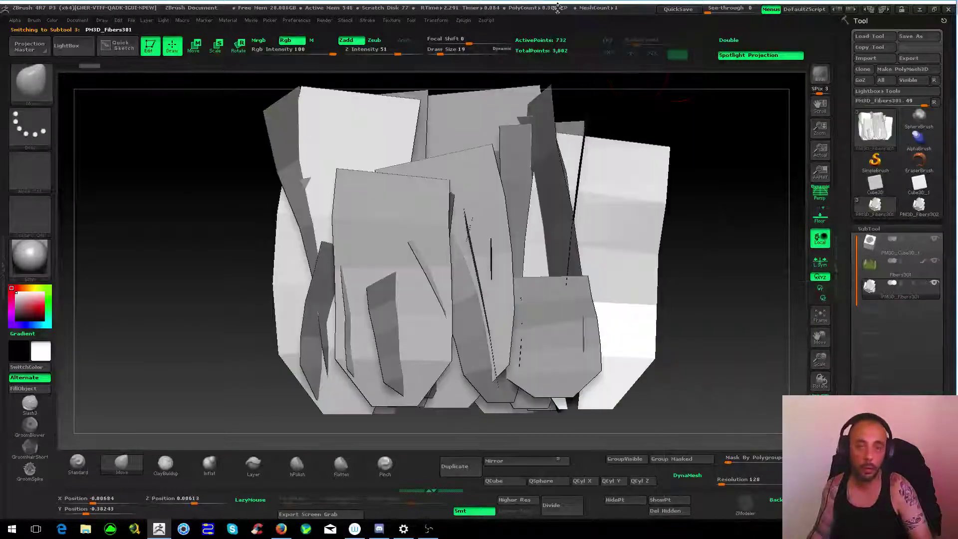
pyautogui.click(464, 20)
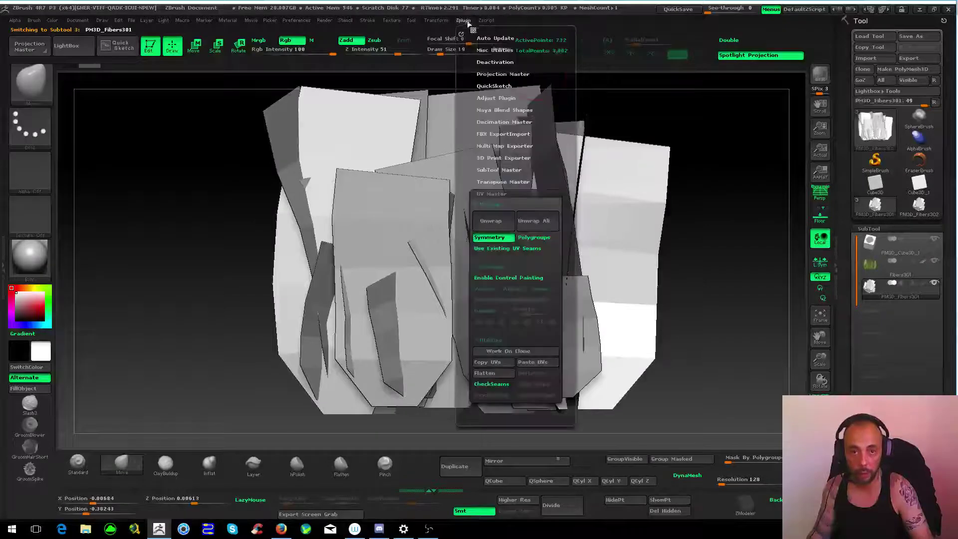
pyautogui.click(466, 19)
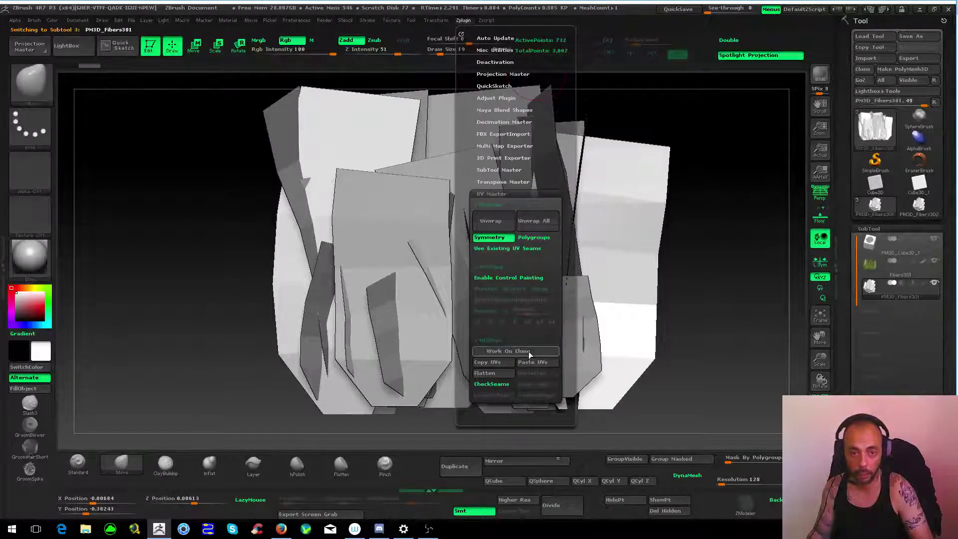
pyautogui.click(529, 352)
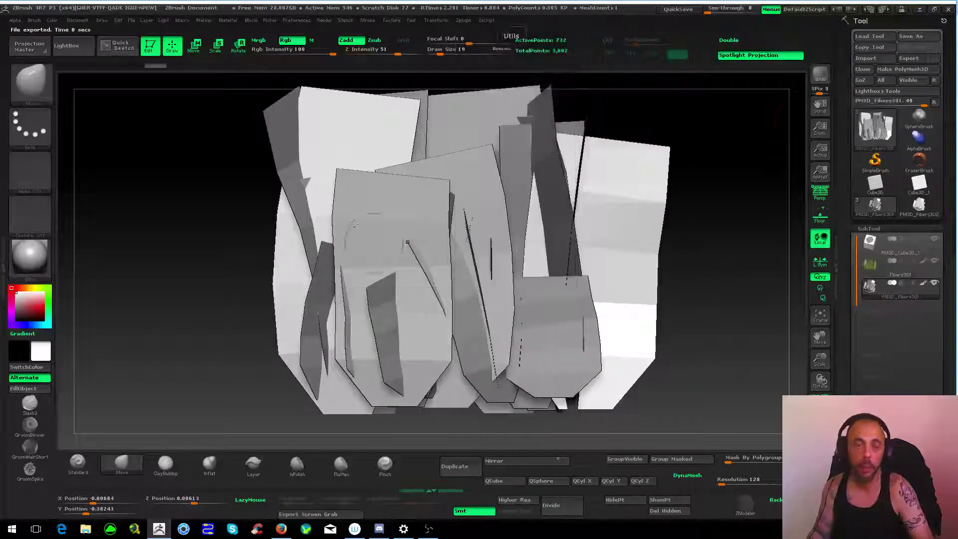
pyautogui.moveTo(937, 379); pyautogui.dragTo(937, 167)
# - Import kfk.jpg from D:\3D\texture as the Tool's texture map
pyautogui.click(875, 256)
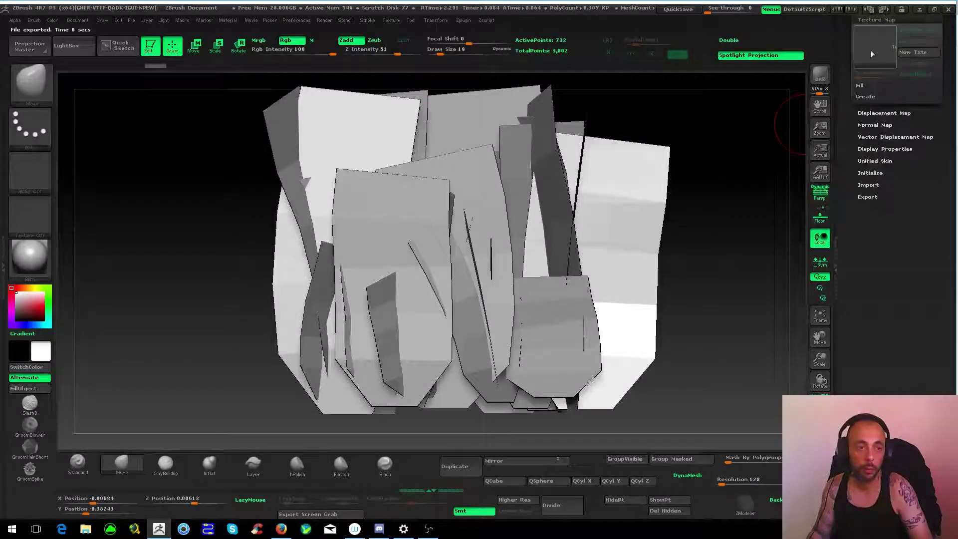
pyautogui.click(874, 53)
pyautogui.click(464, 203)
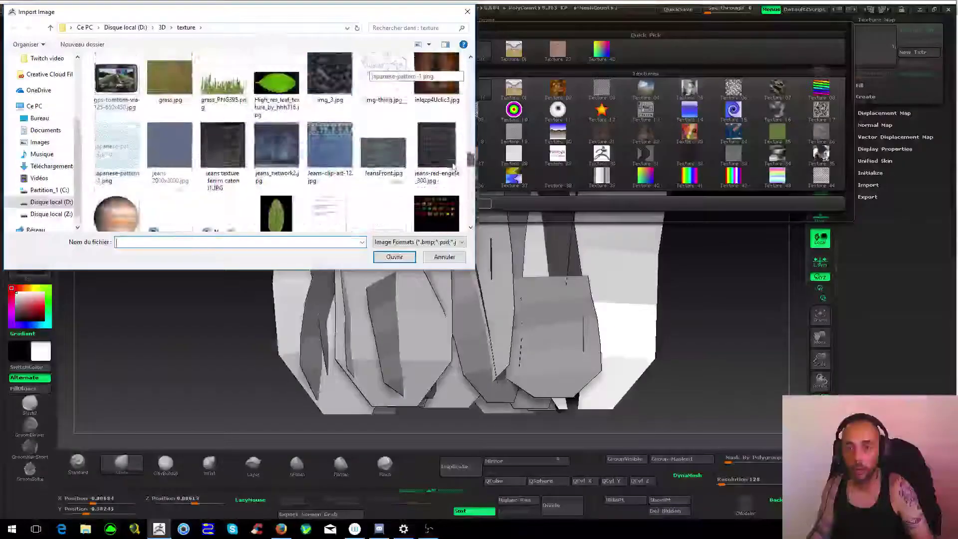
pyautogui.click(276, 185)
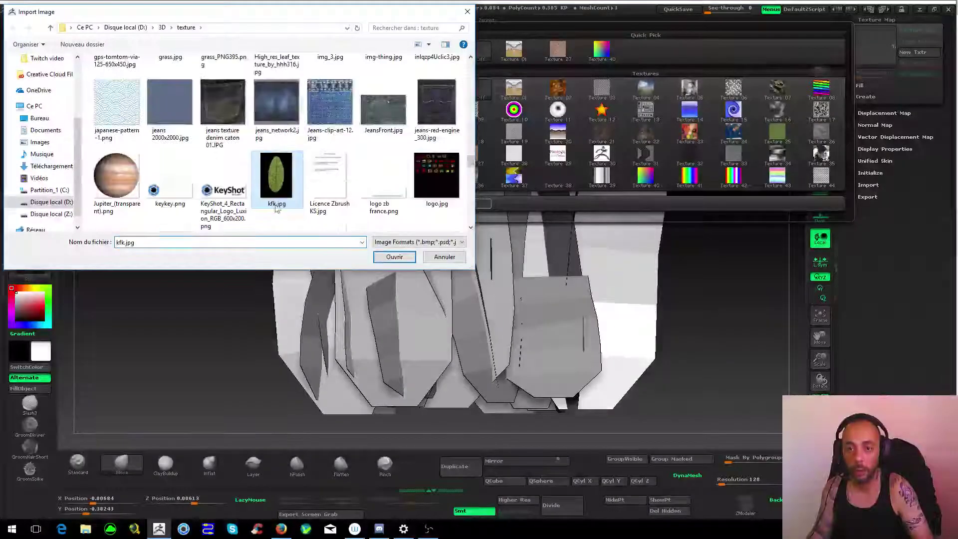
pyautogui.click(394, 257)
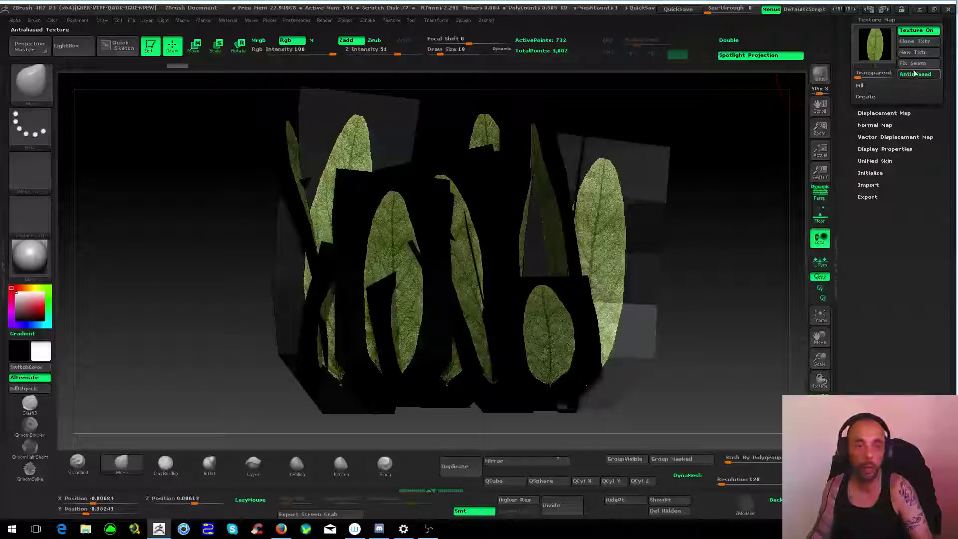
# - Turn on texture Transparent so only the leaves show, then orbit and frame the cluster
pyautogui.click(867, 75)
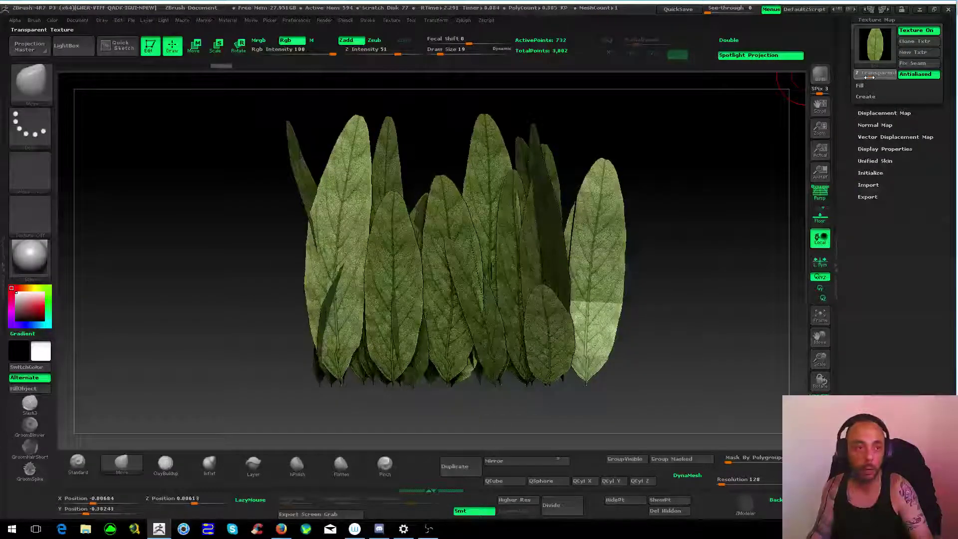
pyautogui.scroll(5, 511, 251)
pyautogui.scroll(-2, 510, 252)
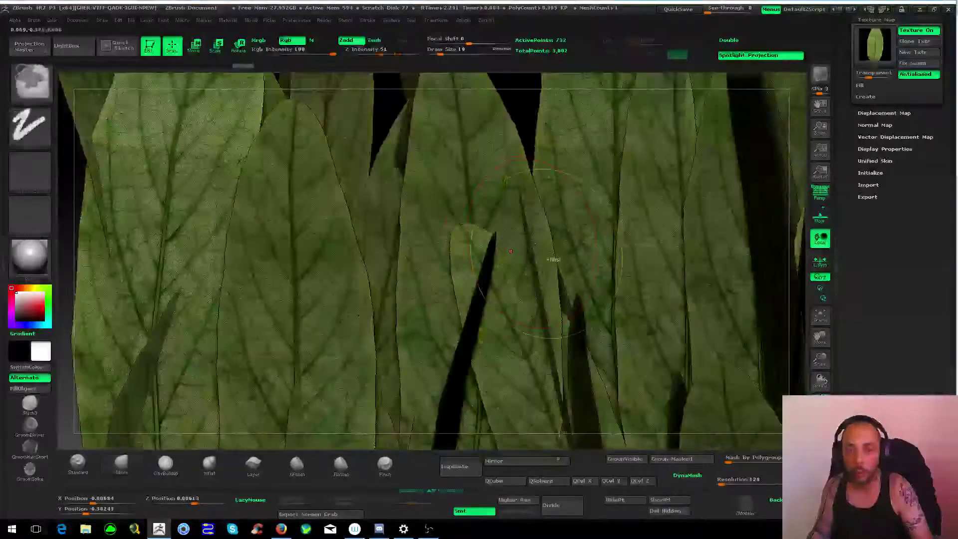
pyautogui.moveTo(511, 251)
pyautogui.mouseDown()
pyautogui.moveTo(618, 201)
pyautogui.moveTo(565, 193)
pyautogui.mouseUp()
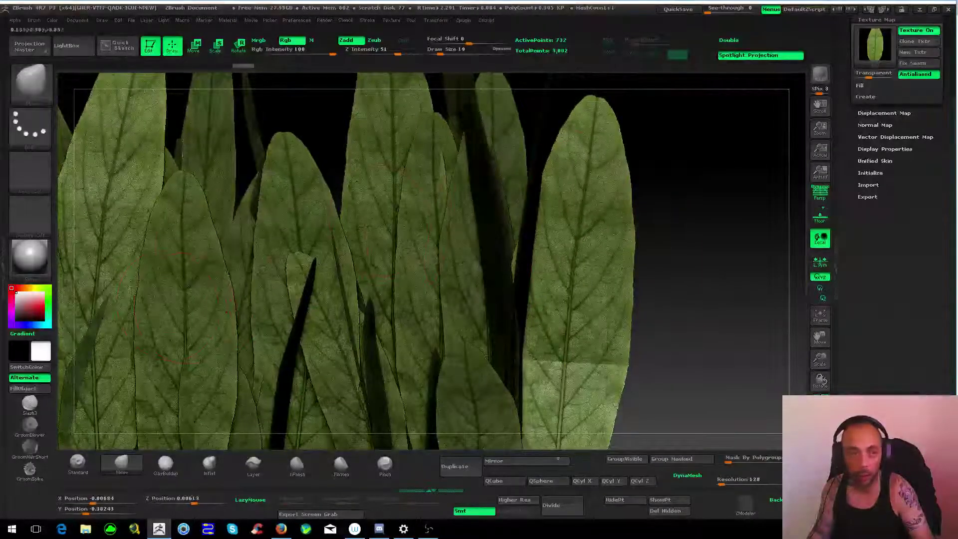
pyautogui.press('f')
pyautogui.moveTo(300, 300)
pyautogui.mouseDown()
pyautogui.moveTo(508, 324)
pyautogui.moveTo(544, 300)
pyautogui.mouseUp()
pyautogui.scroll(5, 889, 88)
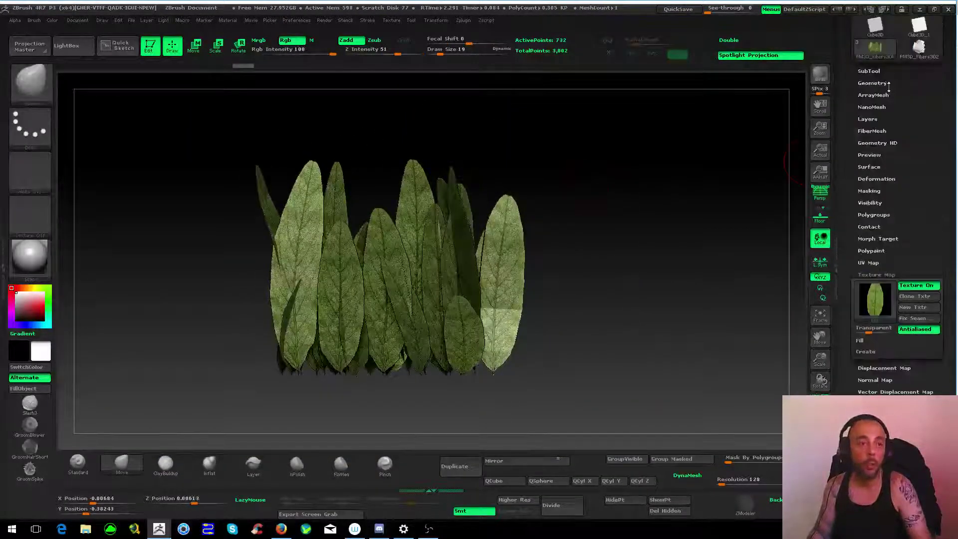
# - Select the Move brush, test a transpose move of the leaf mesh, and undo it
pyautogui.click(878, 71)
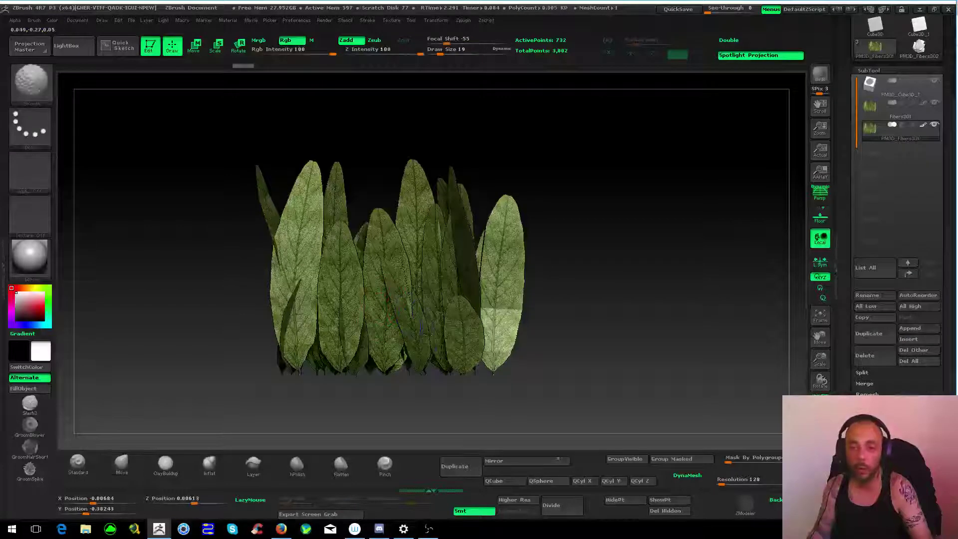
pyautogui.click(122, 465)
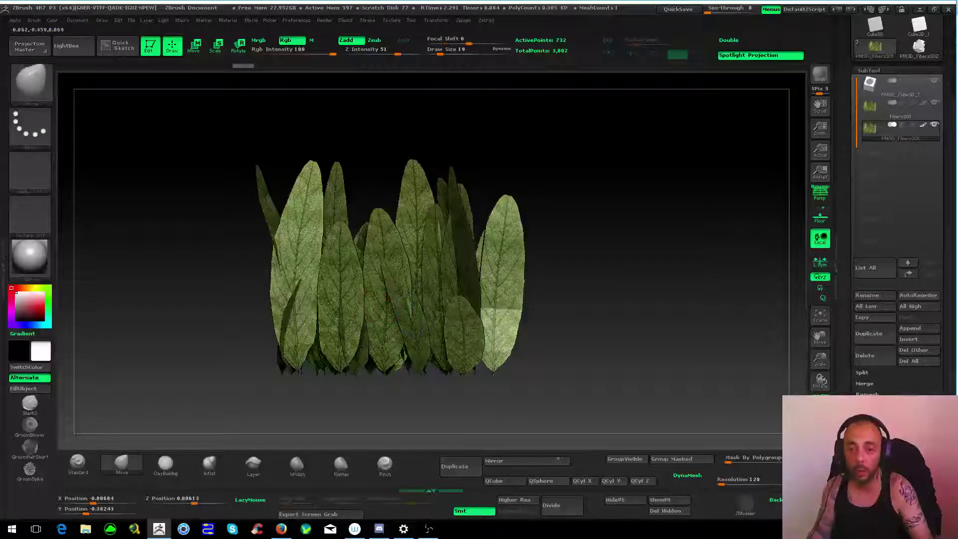
pyautogui.click(195, 46)
pyautogui.moveTo(422, 164); pyautogui.dragTo(372, 92)
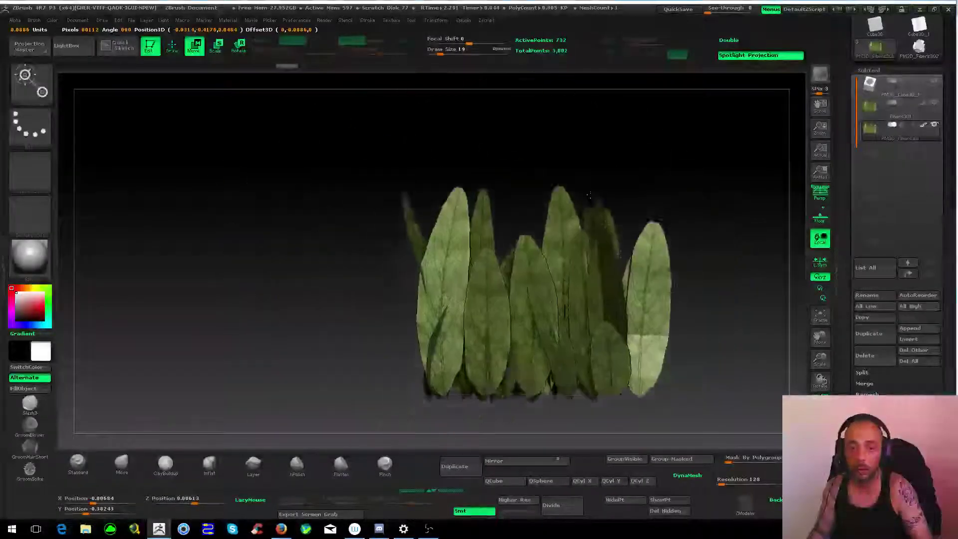
pyautogui.hotkey('ctrl', 'z')
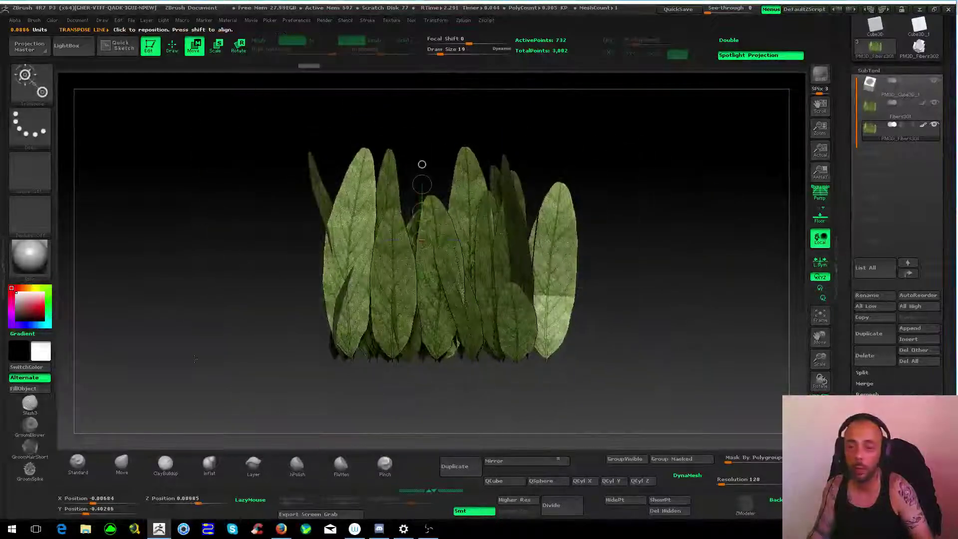
pyautogui.press('q')
# - Raise the brush Draw Size to 113 and turn the bush slightly
pyautogui.press('space')
pyautogui.moveTo(334, 142); pyautogui.dragTo(344, 142)
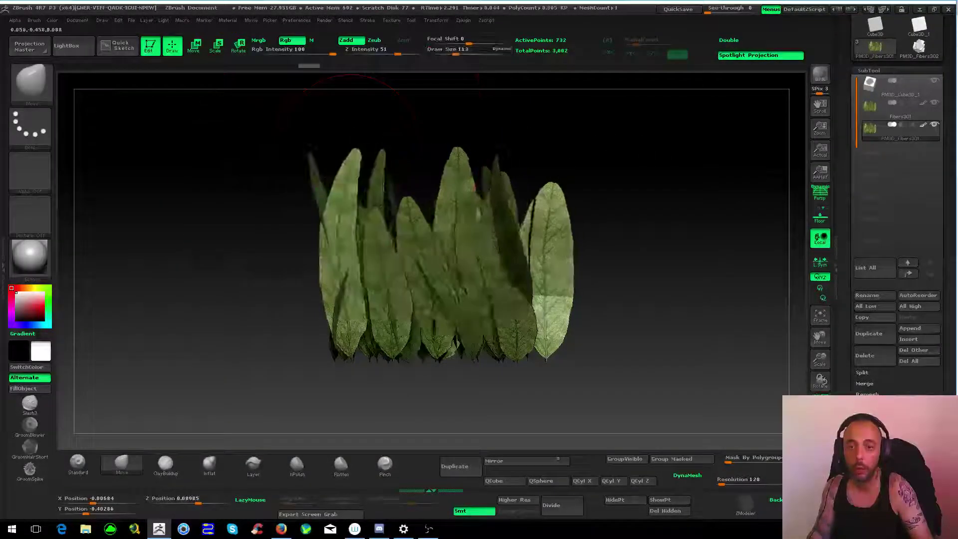
pyautogui.moveTo(279, 280)
pyautogui.mouseDown()
pyautogui.moveTo(443, 268)
pyautogui.moveTo(360, 219)
pyautogui.moveTo(569, 225)
pyautogui.mouseUp()
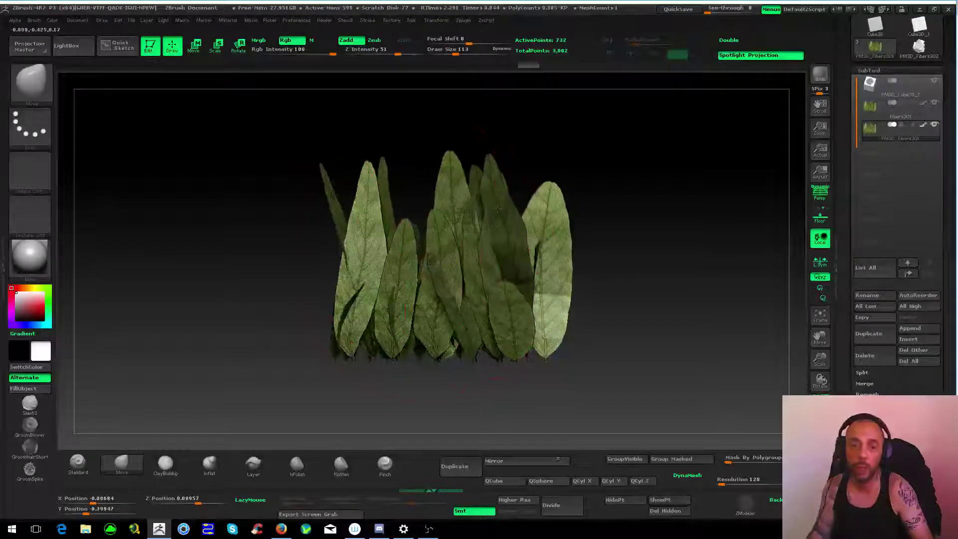
pyautogui.press('ctrl')
# - In Tool > Polygroups, isolate the rightmost leaf, lay a transpose line across it, then clear the mask
pyautogui.scroll(-5, 876, 311)
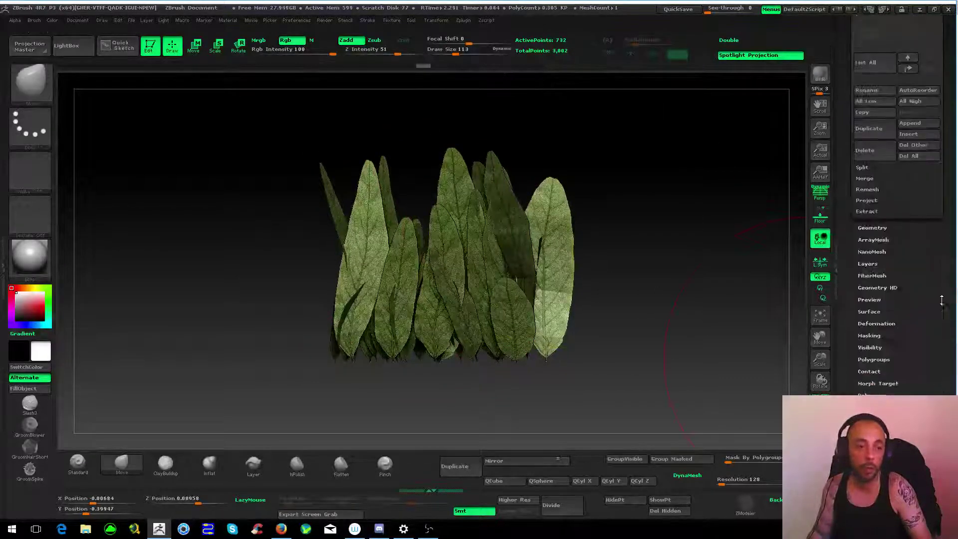
pyautogui.click(874, 354)
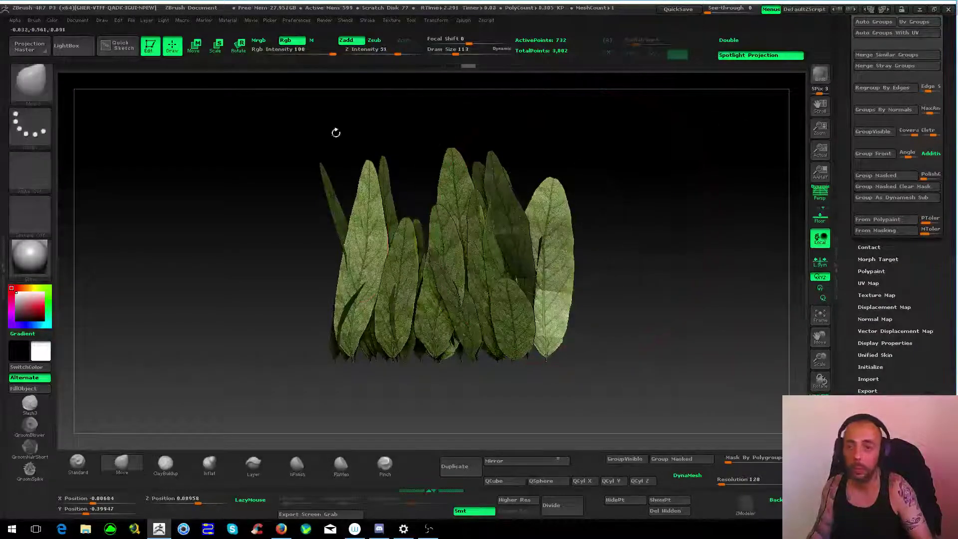
pyautogui.press('w')
pyautogui.keyDown('ctrl'); pyautogui.click(558, 210); pyautogui.keyUp('ctrl')
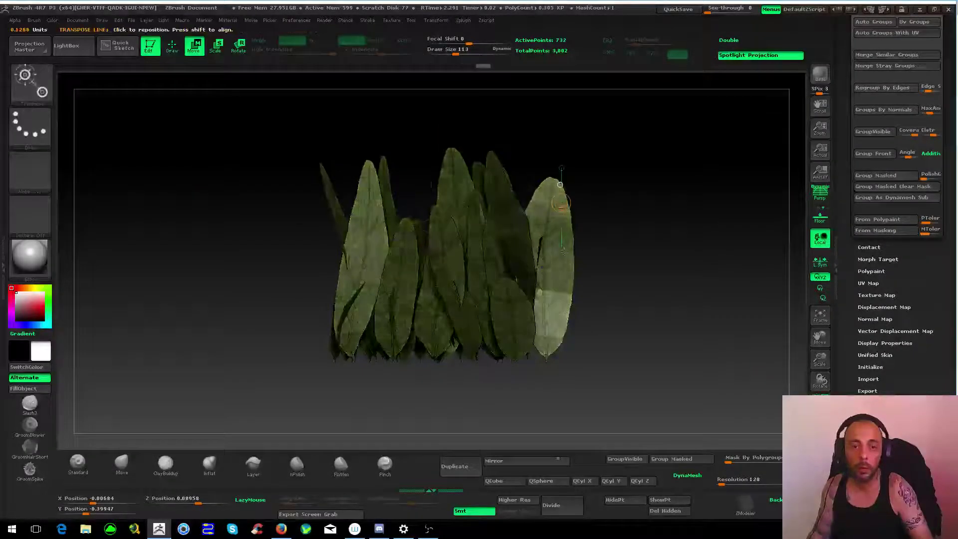
pyautogui.moveTo(542, 267); pyautogui.dragTo(699, 267)
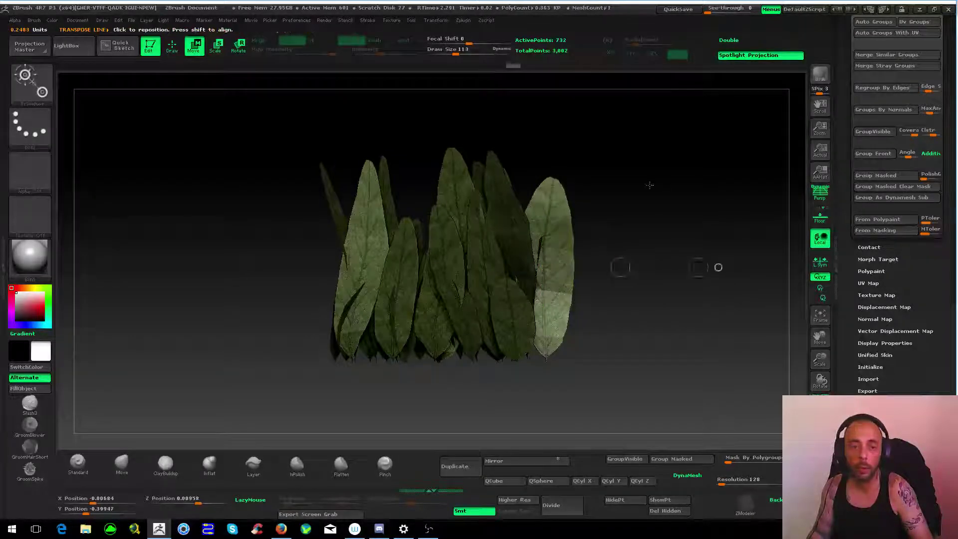
pyautogui.moveTo(648, 186); pyautogui.dragTo(582, 211)
pyautogui.keyDown('ctrl'); pyautogui.click(582, 211); pyautogui.keyUp('ctrl')
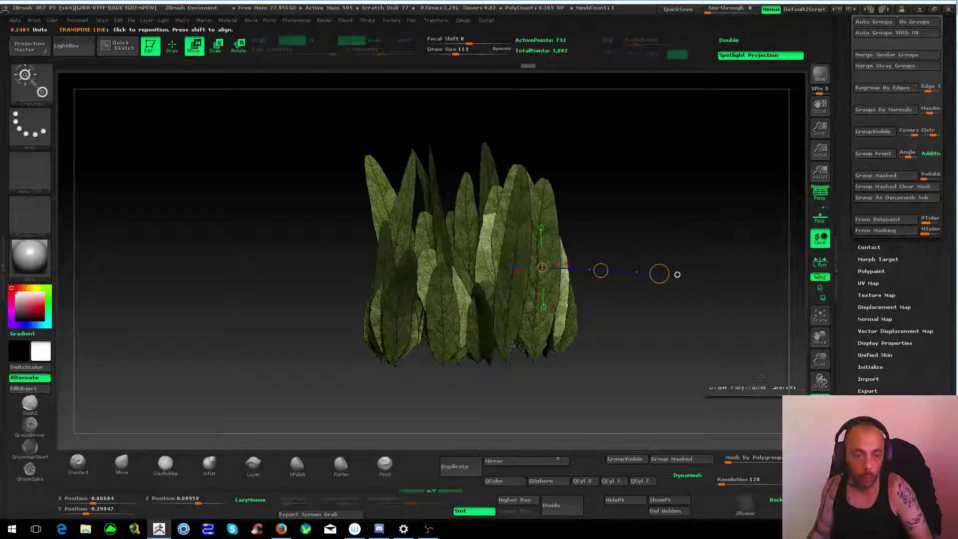
pyautogui.press('f')
pyautogui.scroll(2, 891, 318)
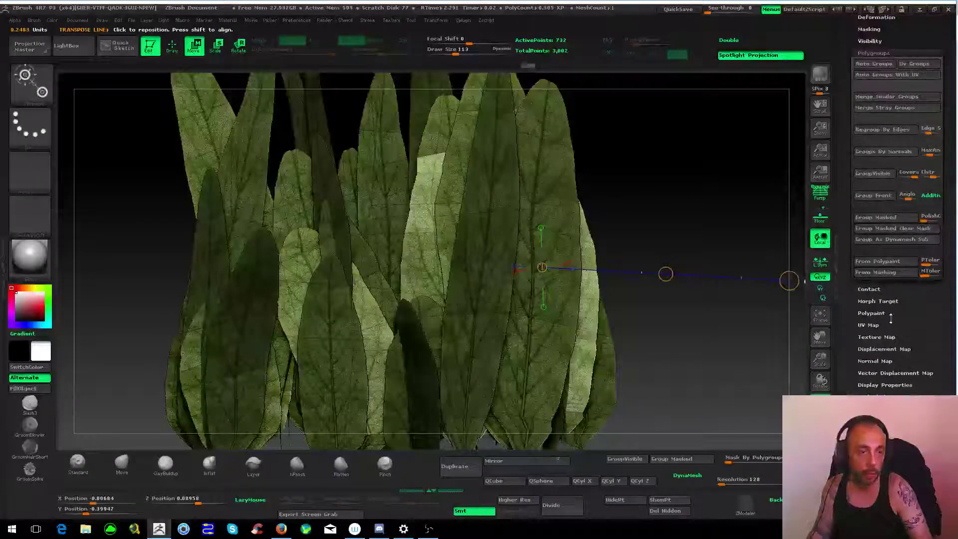
# - Show polygroup colours with polyframe, mask all but the right leaf card, and move it right
pyautogui.click(875, 337)
pyautogui.hotkey('shift', 'f')
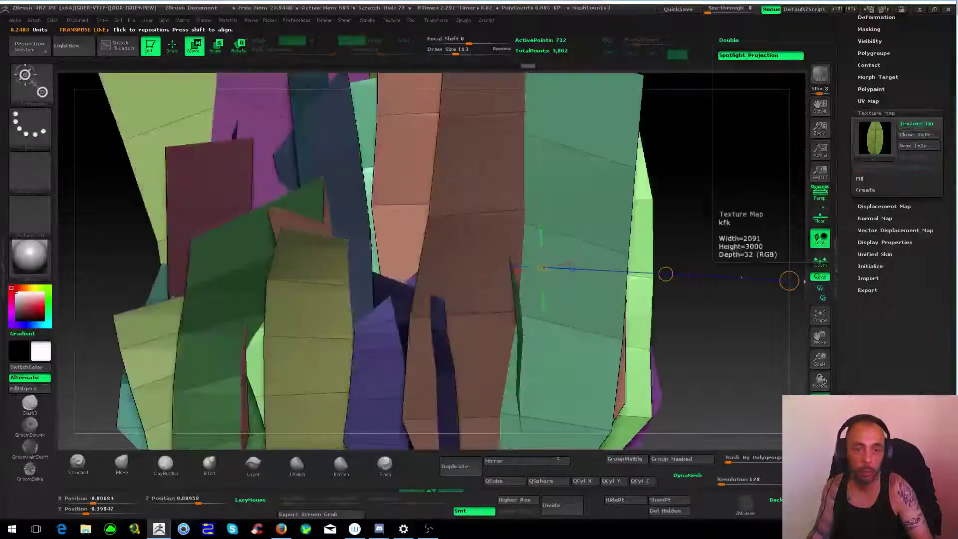
pyautogui.keyDown('alt'); pyautogui.moveTo(670, 274); pyautogui.dragTo(655, 273); pyautogui.keyUp('alt')
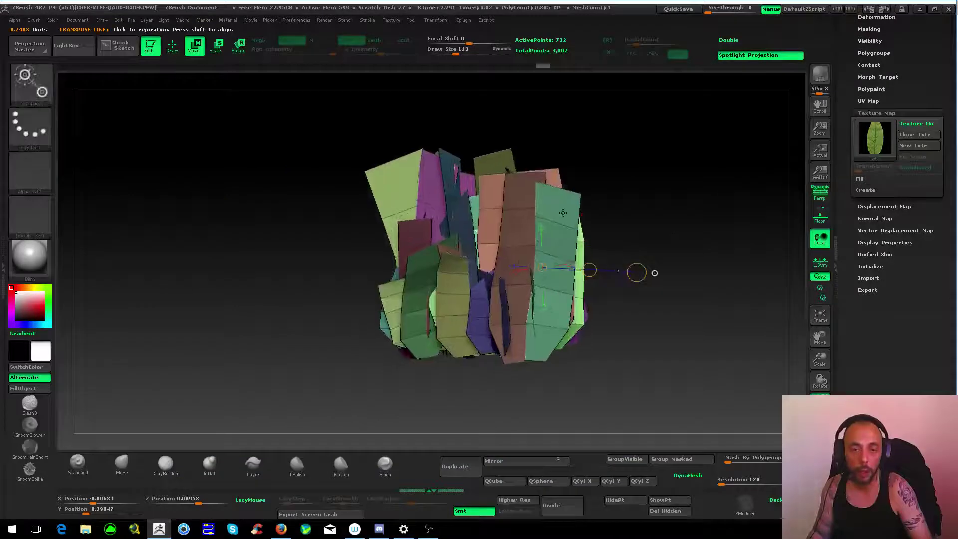
pyautogui.keyDown('ctrl'); pyautogui.click(575, 198); pyautogui.keyUp('ctrl')
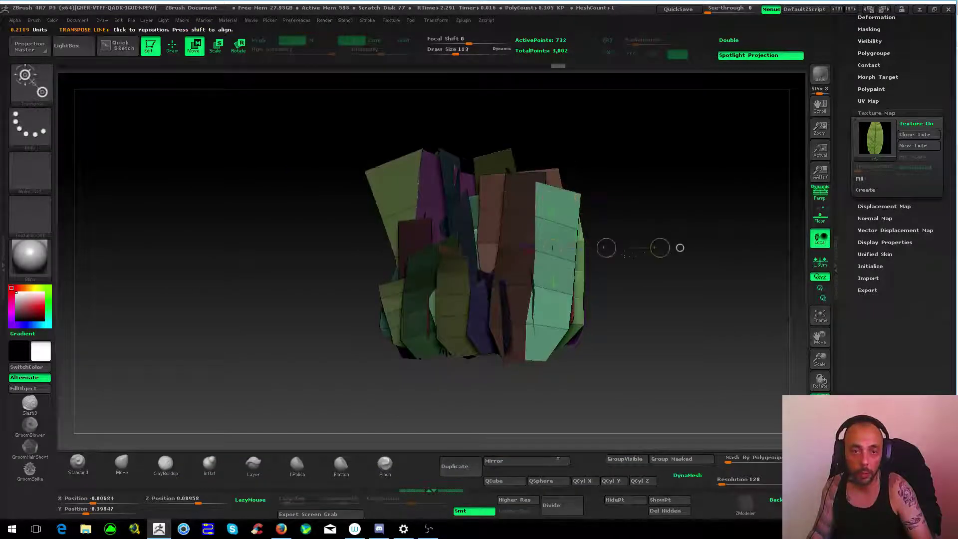
pyautogui.moveTo(606, 246); pyautogui.dragTo(679, 248)
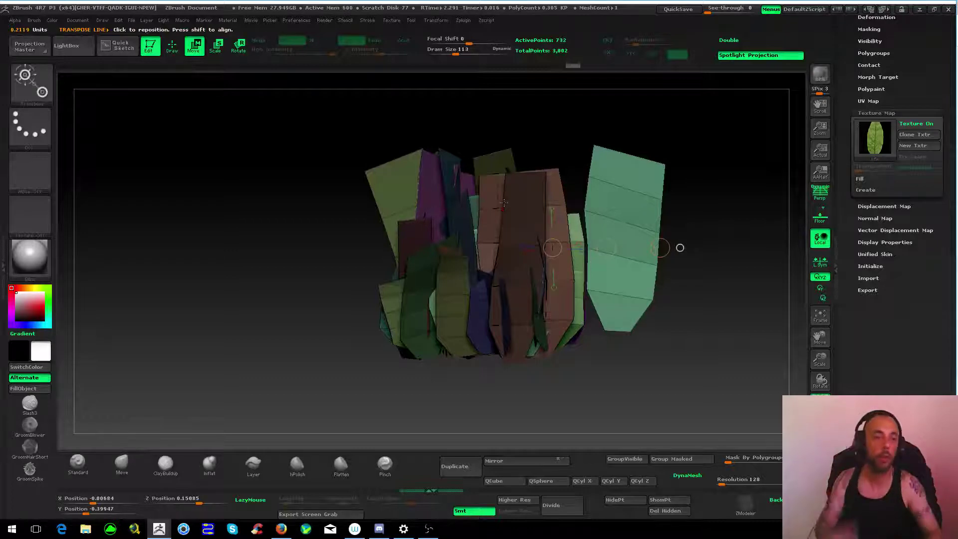
pyautogui.moveTo(870, 19); pyautogui.dragTo(939, 167)
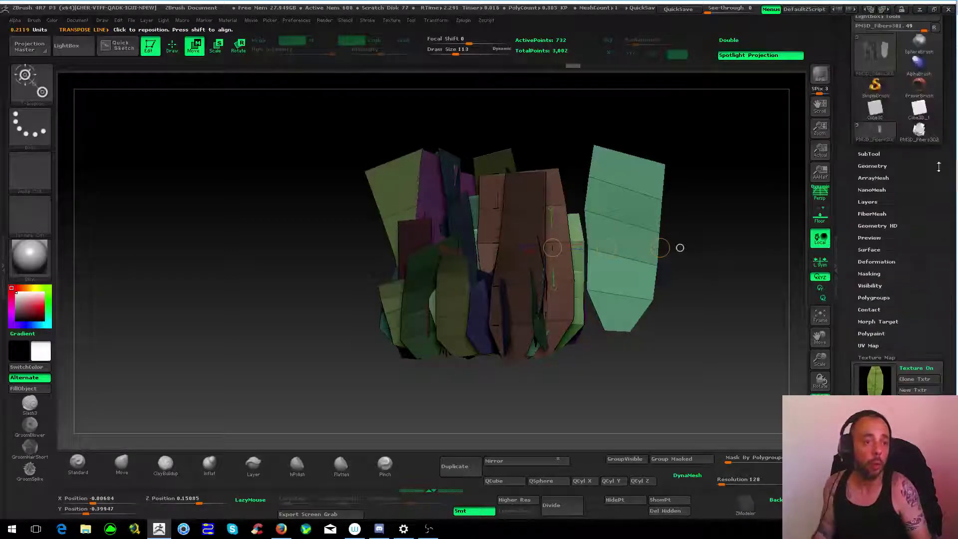
# - Open Tool > FiberMesh and toggle the fibre Preview on and back off
pyautogui.click(872, 214)
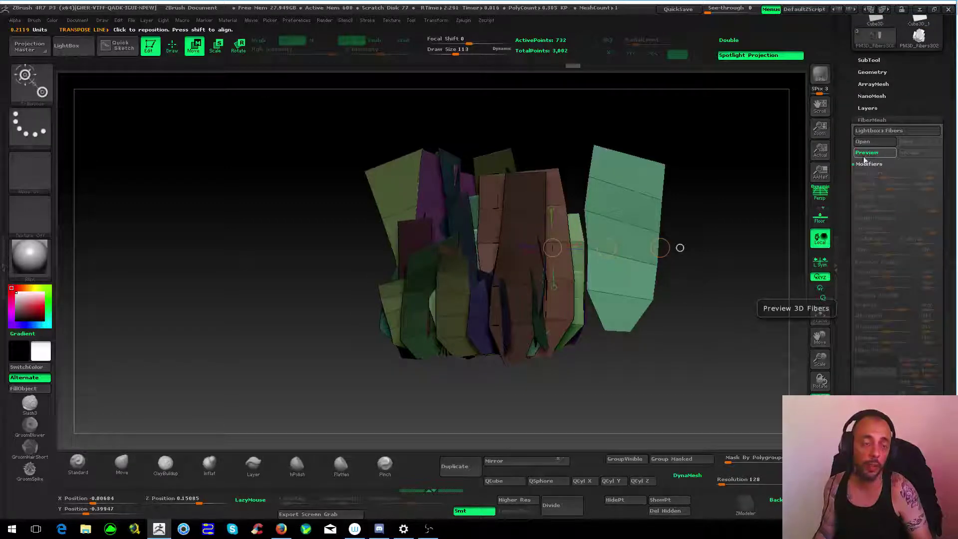
pyautogui.click(868, 153)
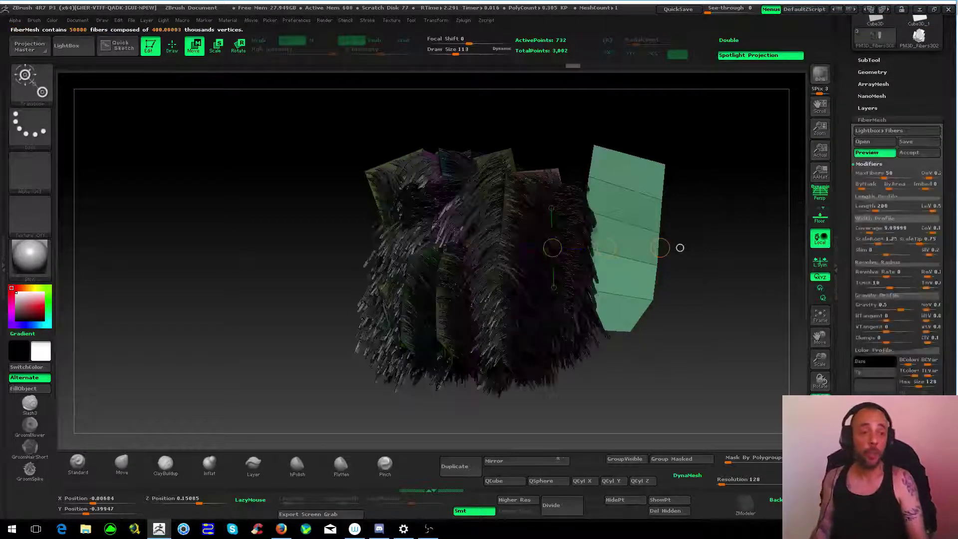
pyautogui.click(867, 156)
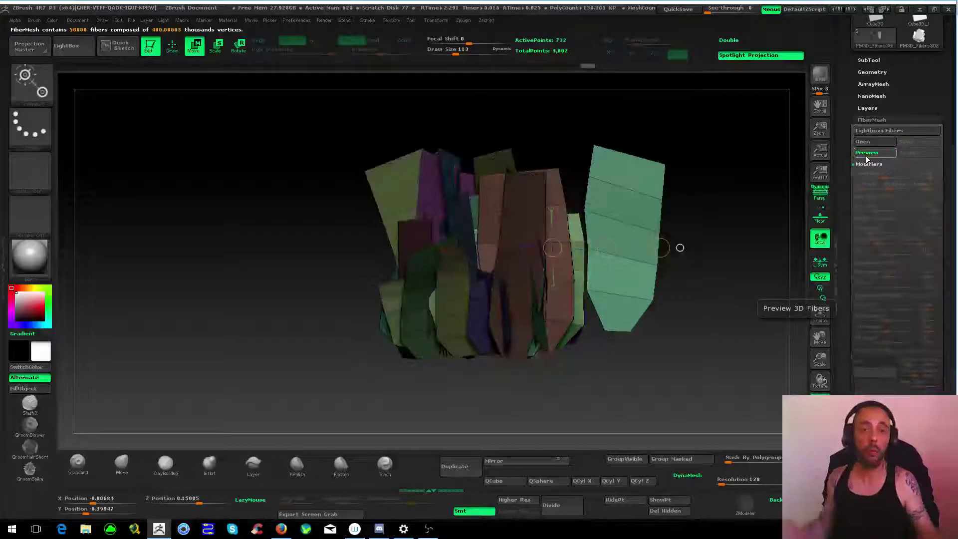